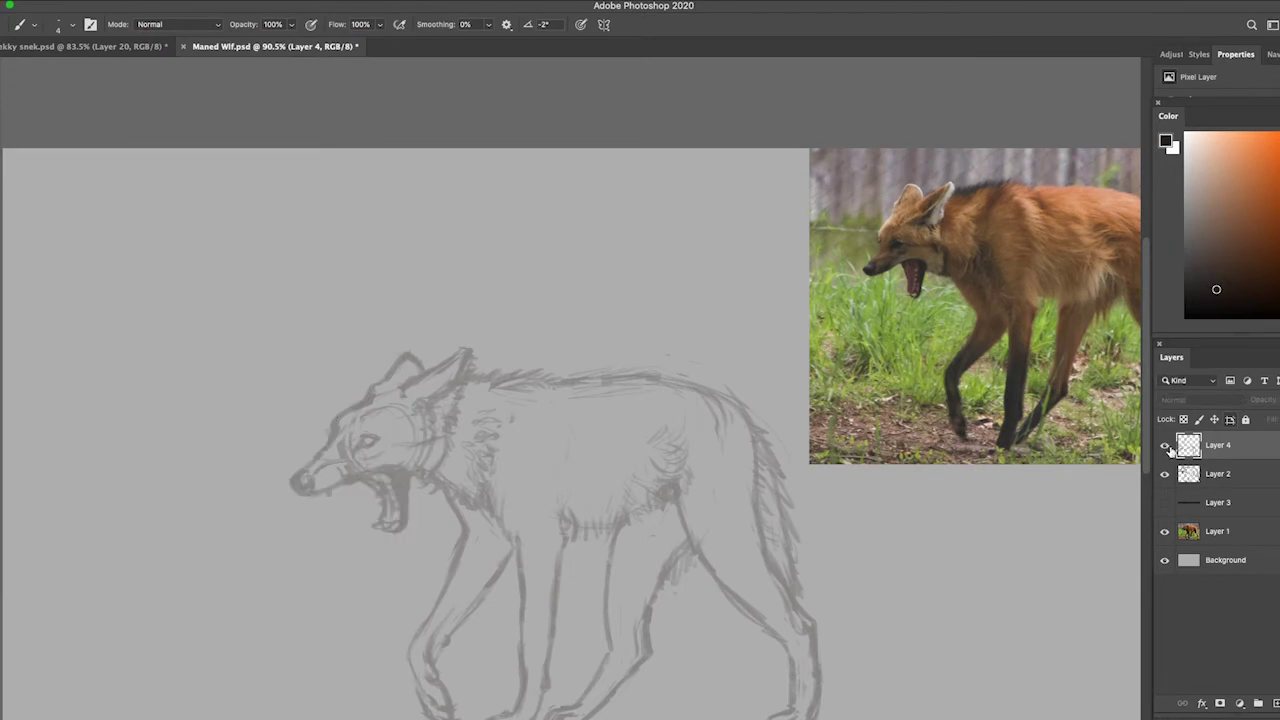
- Ink the wolf's muzzle, nose, open mouth and eye on Layer 4, following the rough sketch
key(super+shift+z)
drag(408, 484, 406, 530)
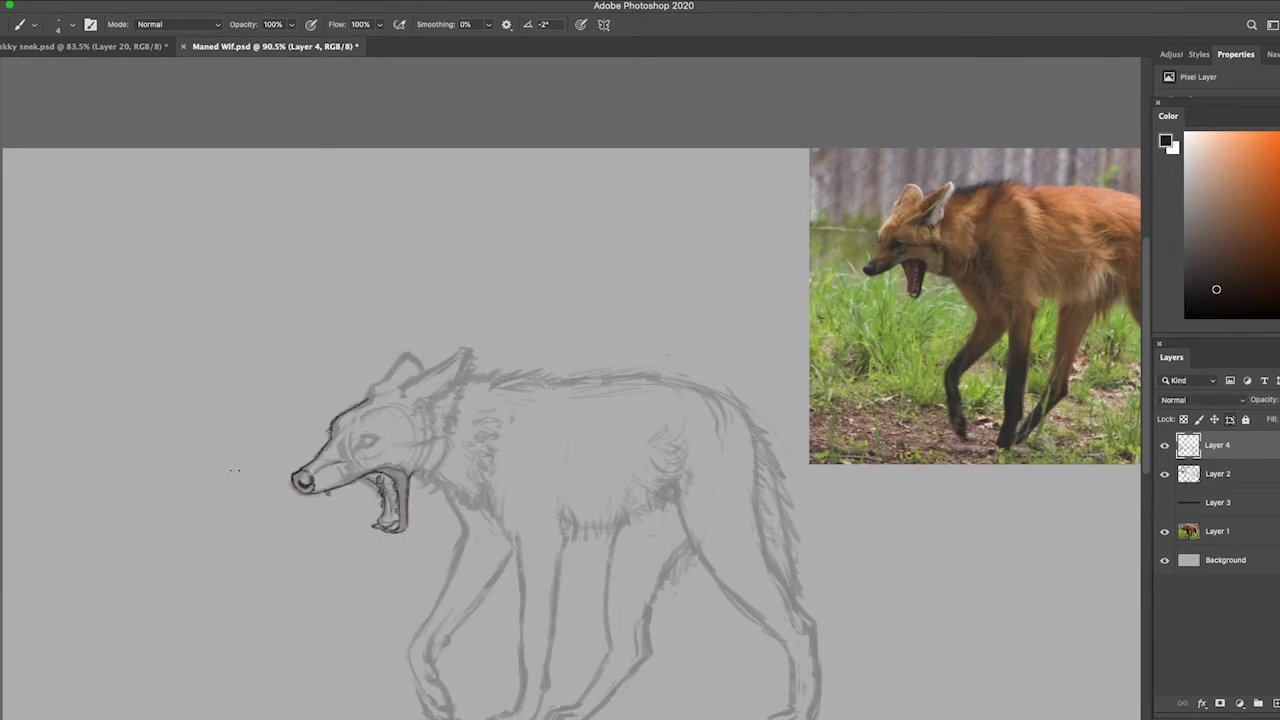
scroll(235, 470, up, 3)
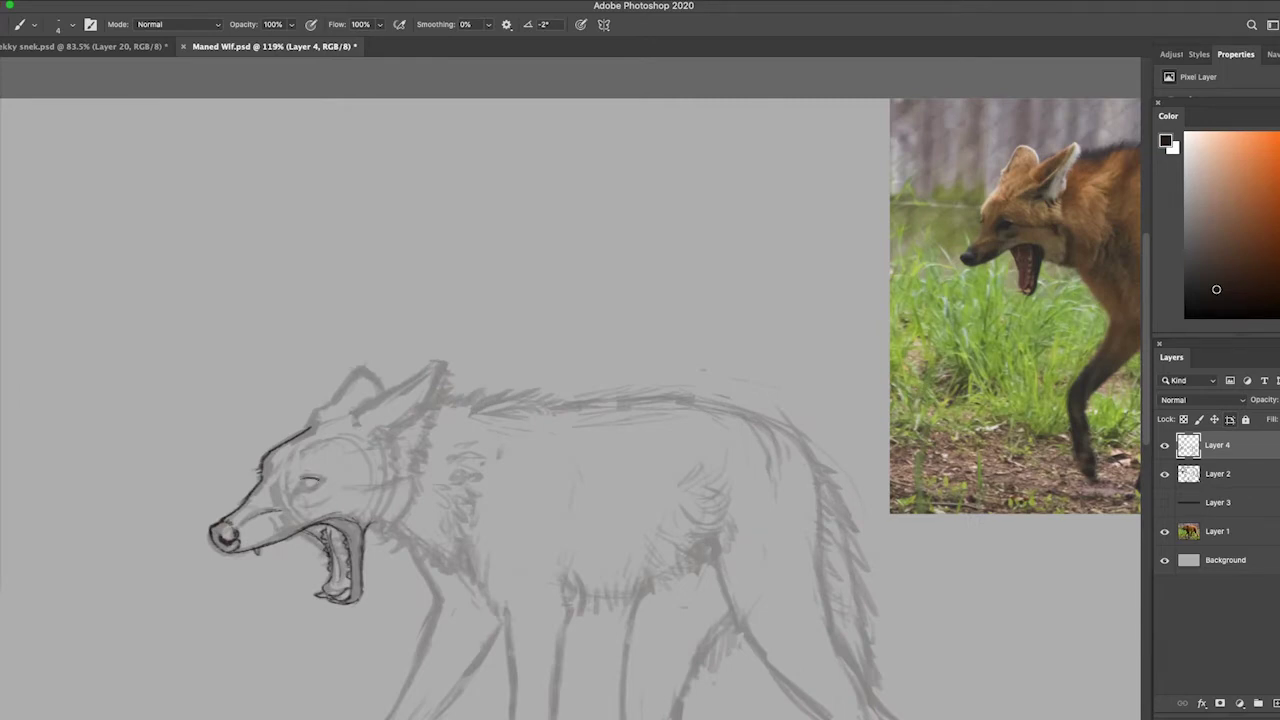
drag(302, 482, 318, 484)
- Compare the inked head with the rough sketch by switching the visibility of Layer 2 and Layer 4
click(1164, 473)
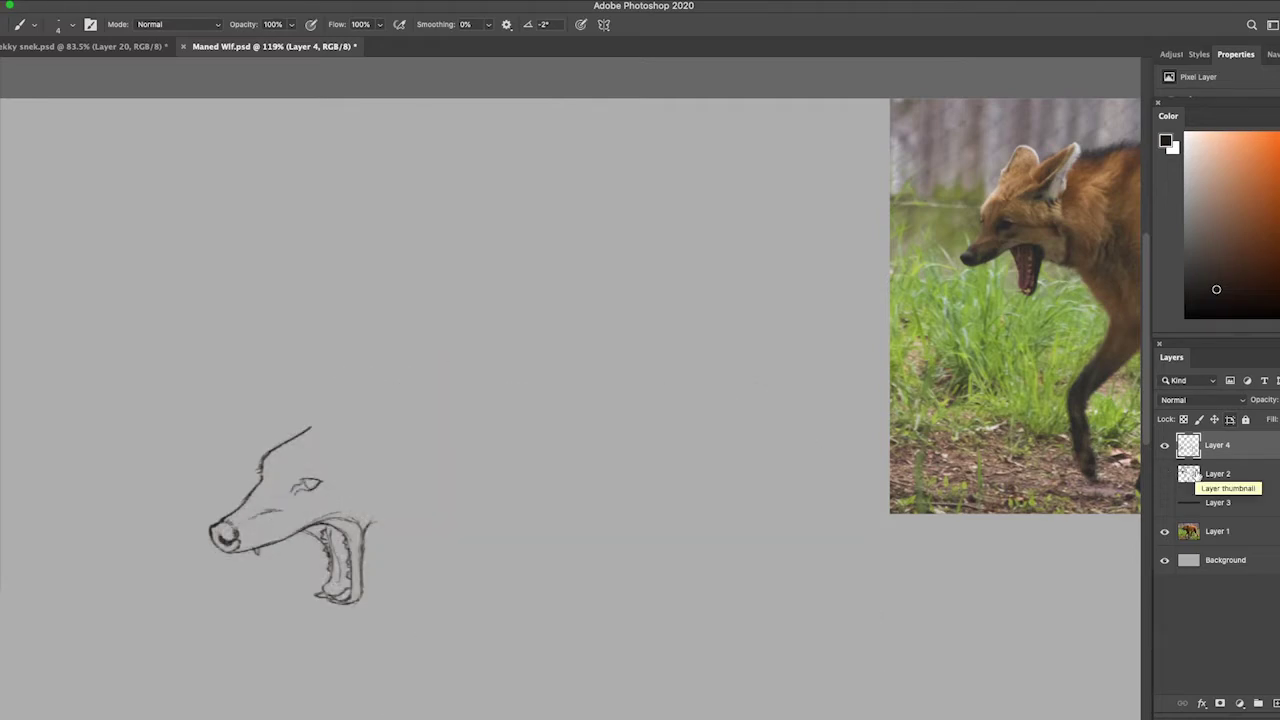
click(1164, 473)
click(1164, 473)
click(1164, 473)
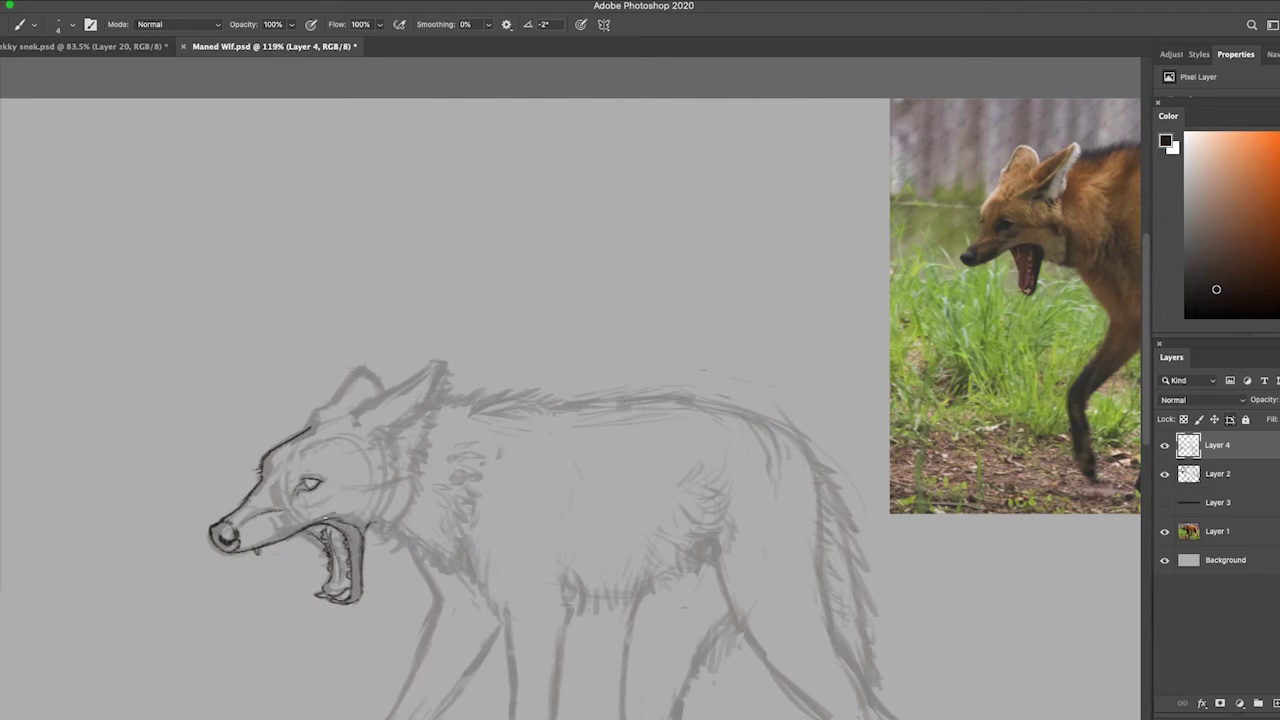
click(1166, 473)
click(1166, 473)
click(1164, 445)
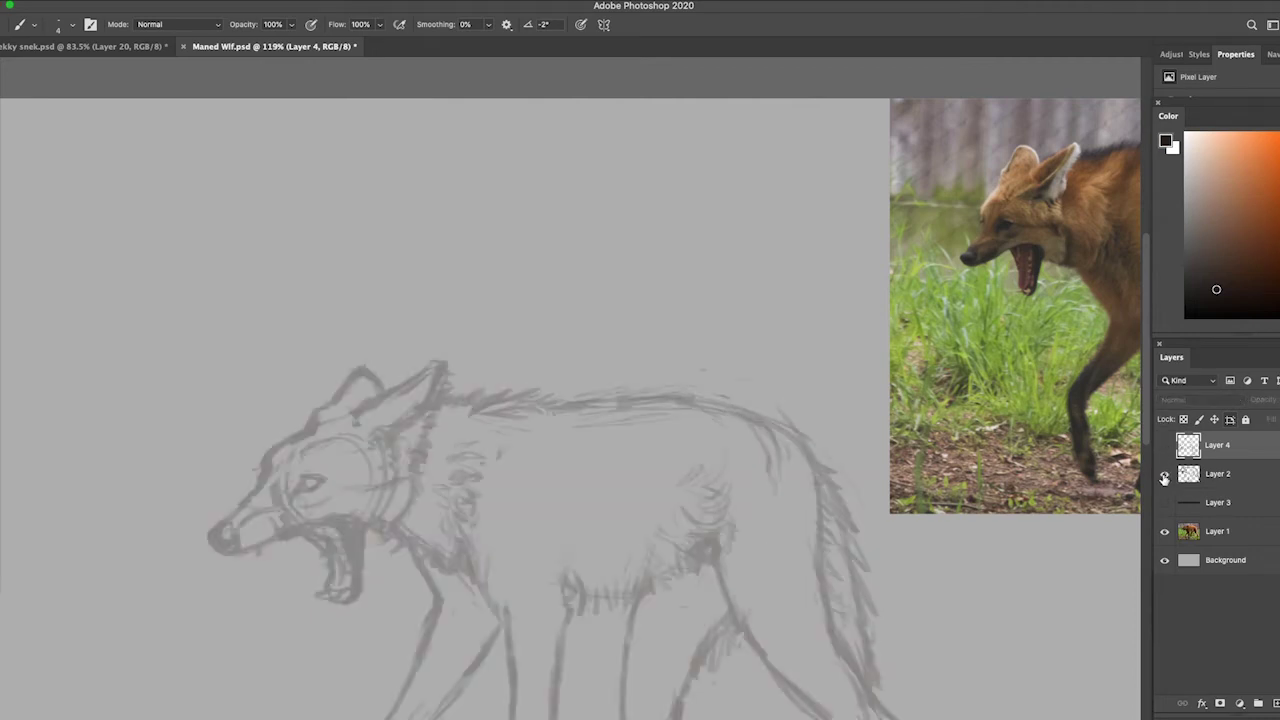
click(1164, 445)
key(ctrl+s)
click(1166, 473)
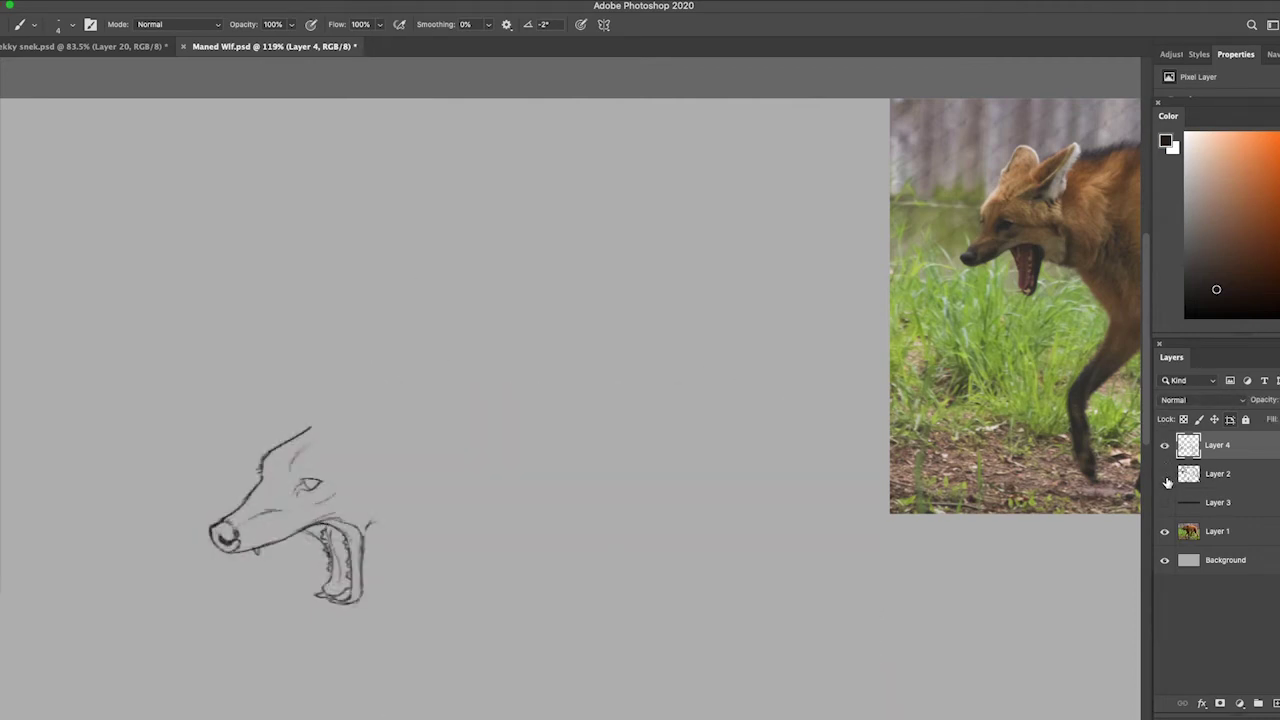
click(1166, 473)
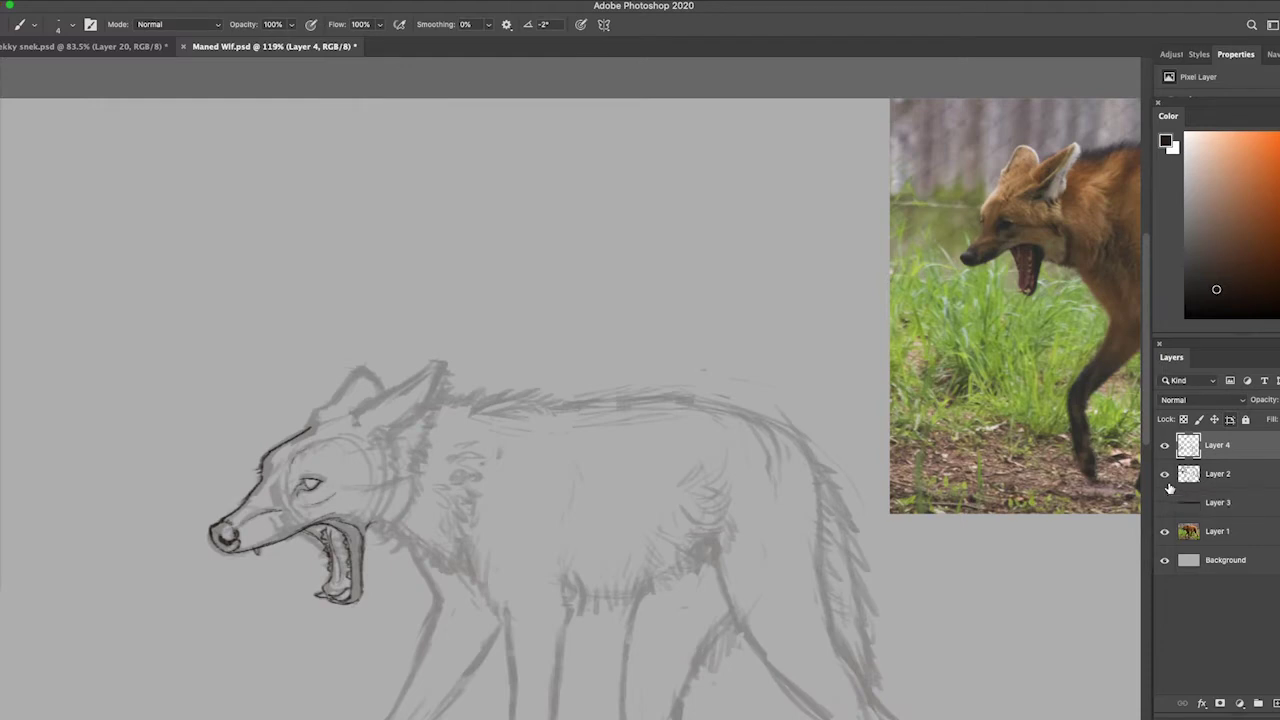
- Ink the cheek fur behind the open jaw and extend the forehead line up towards the ear
drag(422, 478, 398, 534)
drag(396, 524, 372, 534)
drag(382, 488, 354, 492)
drag(313, 413, 379, 390)
- Ink the outlines of both ears and the fur running down behind the near ear
key(z)
mouse_move(420, 250)
mouse_down()
mouse_move(360, 250)
mouse_move(420, 243)
mouse_up()
key(b)
drag(398, 320, 368, 350)
drag(418, 310, 394, 322)
drag(486, 272, 470, 310)
mouse_move(478, 300)
mouse_down()
mouse_move(398, 365)
mouse_move(340, 365)
mouse_move(290, 430)
mouse_up()
- Add fur strokes below the base of the near ear and hide the rough sketch on Layer 2
key(z)
key(b)
mouse_move(333, 386)
mouse_down()
mouse_move(322, 410)
mouse_move(340, 398)
mouse_up()
drag(348, 394, 332, 442)
click(1164, 473)
- Touch up the jaw corner, lasso the nose and adjust it with Free Transform, then save the document
drag(280, 508, 288, 498)
key(l)
mouse_move(150, 488)
mouse_down()
mouse_move(171, 543)
mouse_move(175, 513)
mouse_move(211, 514)
mouse_up()
key(ctrl+t)
key(Return)
key(ctrl+d)
key(b)
key(ctrl+s)
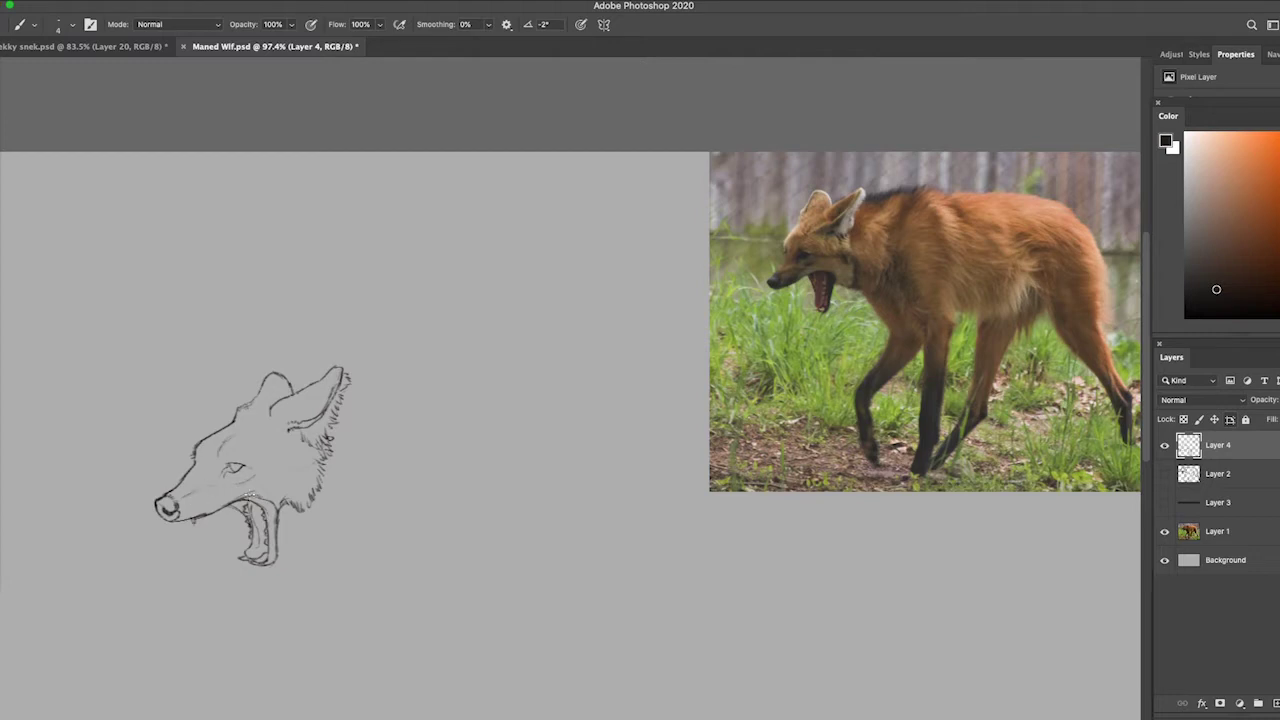
- Ink the mane fur along the back of the neck and the fur under the throat, checking it without Layer 2
click(1164, 473)
drag(340, 400, 456, 398)
click(1164, 473)
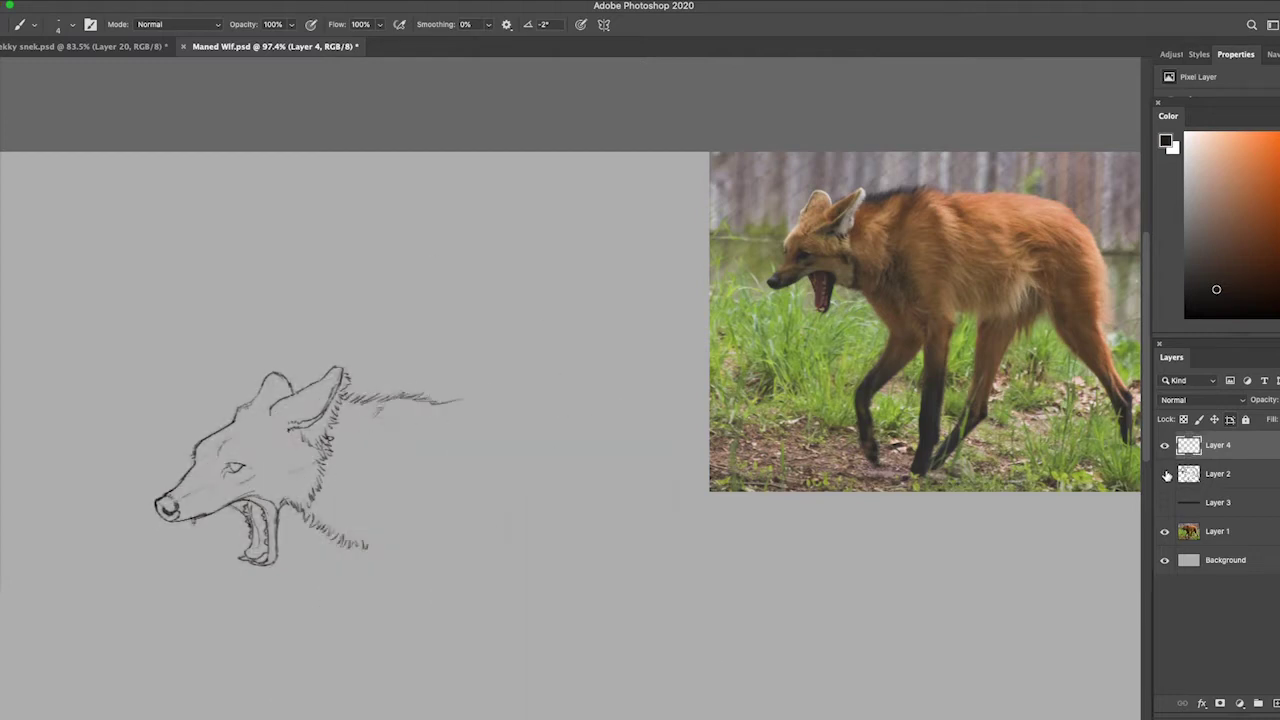
click(1164, 473)
- Ink the fur texture on the shoulder and chest, following the rough sketch
scroll(575, 390, down, 3)
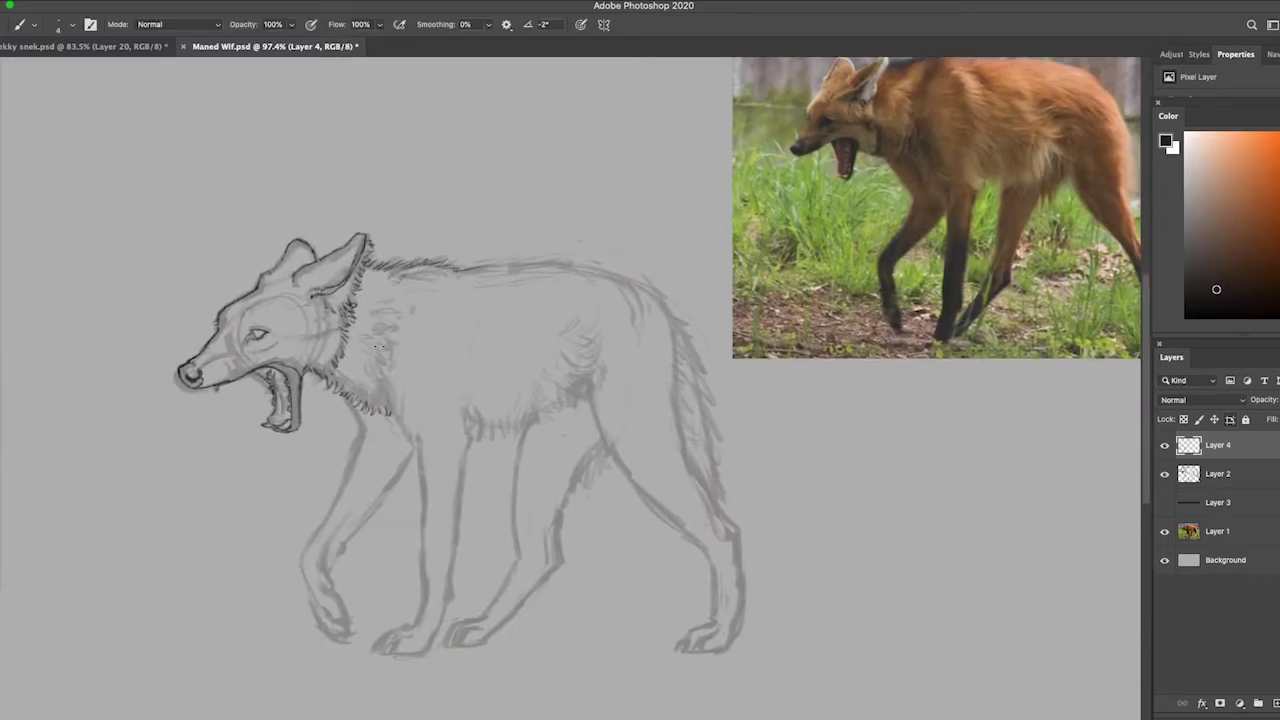
drag(402, 314, 386, 374)
drag(392, 382, 382, 408)
- Ink the near front leg with its paw and rear fur edge, checking the lines with Layer 2 hidden
mouse_move(380, 360)
mouse_down()
mouse_move(372, 386)
mouse_move(404, 428)
mouse_move(420, 604)
mouse_up()
drag(418, 548, 424, 624)
mouse_move(390, 636)
mouse_down()
mouse_move(429, 647)
mouse_move(384, 652)
mouse_move(449, 610)
mouse_move(464, 462)
mouse_up()
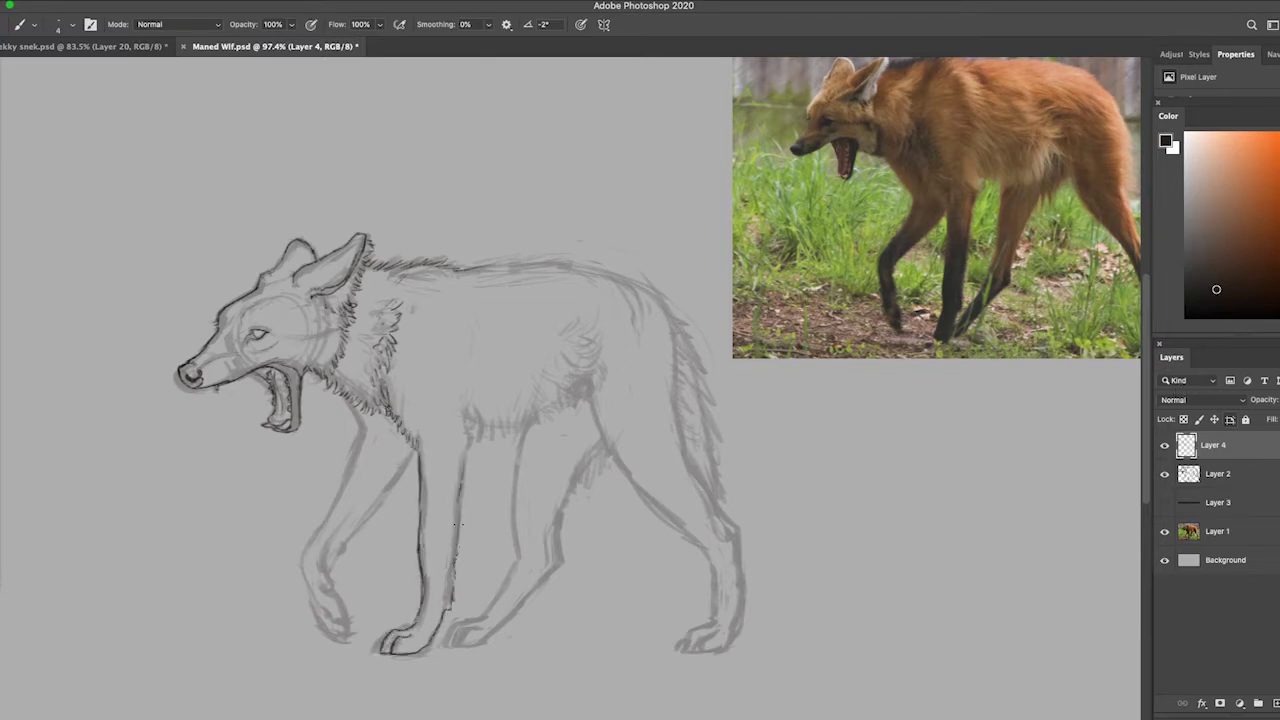
drag(458, 523, 462, 480)
drag(458, 546, 468, 414)
click(1165, 474)
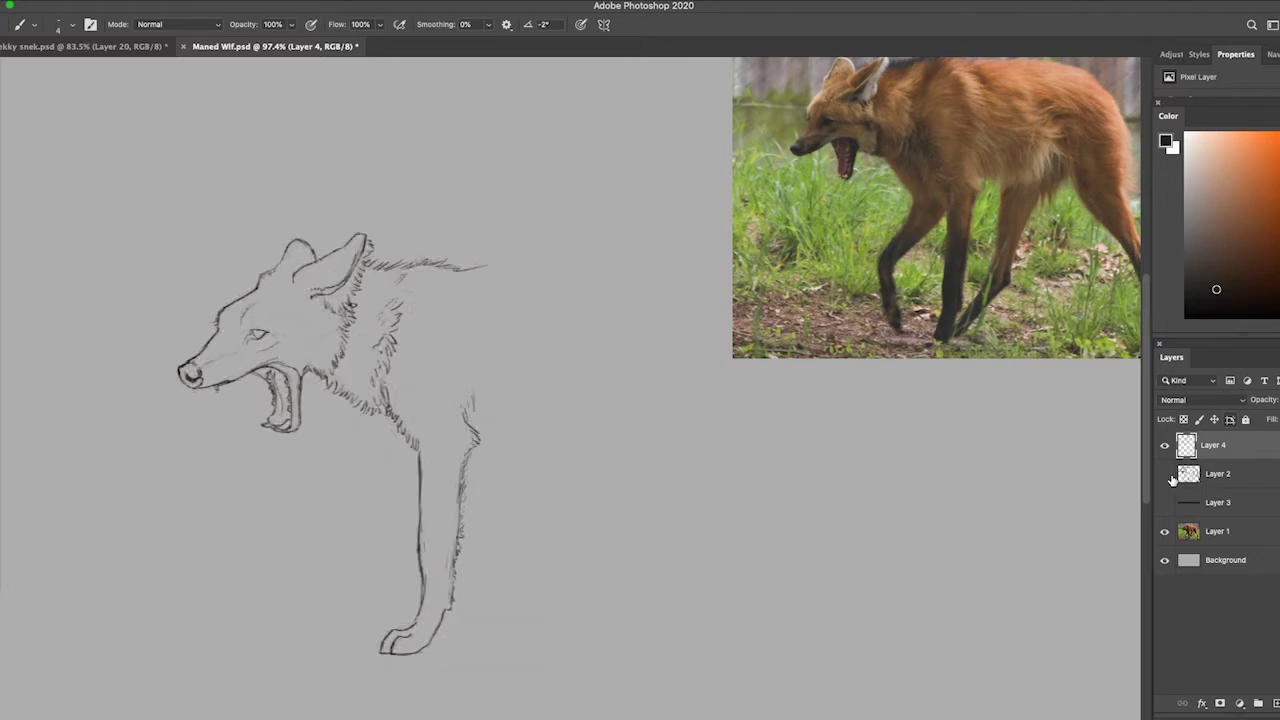
click(1165, 474)
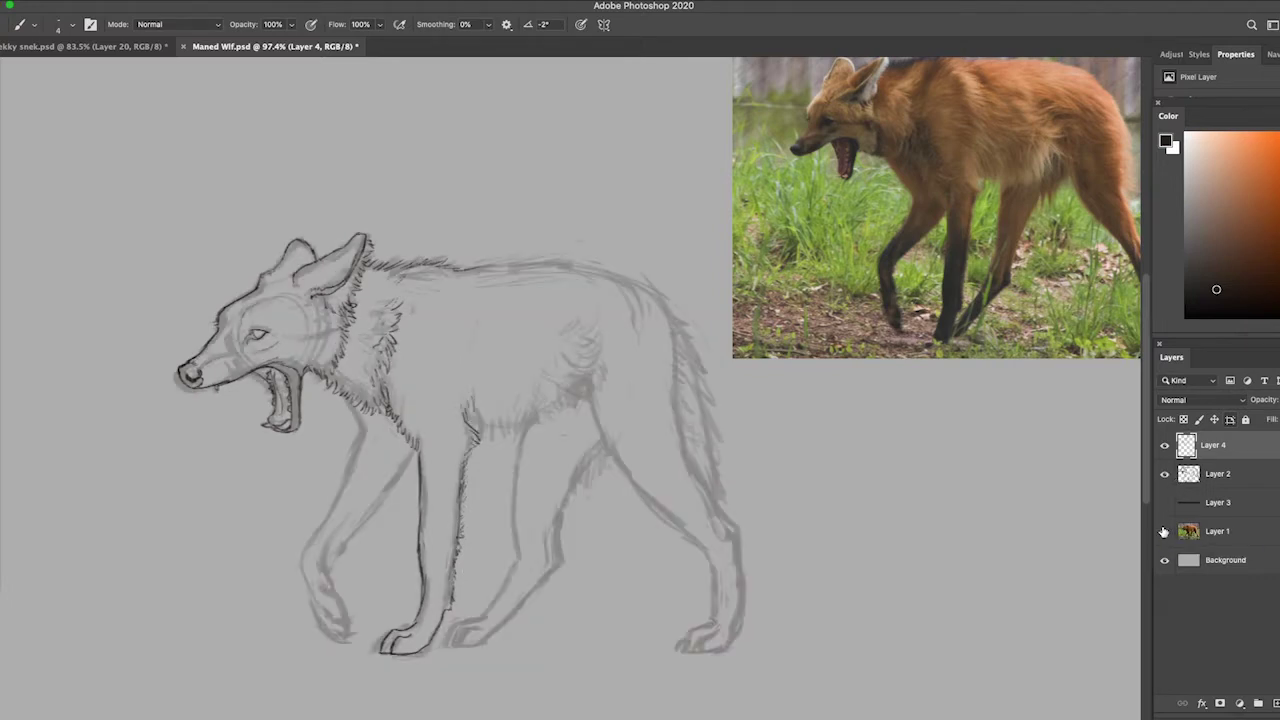
- Ink the raised far front leg and its paw, checking the lines with Layer 2 hidden
mouse_move(362, 394)
mouse_down()
mouse_move(350, 474)
mouse_move(300, 567)
mouse_up()
mouse_move(302, 574)
mouse_down()
mouse_move(346, 622)
mouse_move(329, 632)
mouse_up()
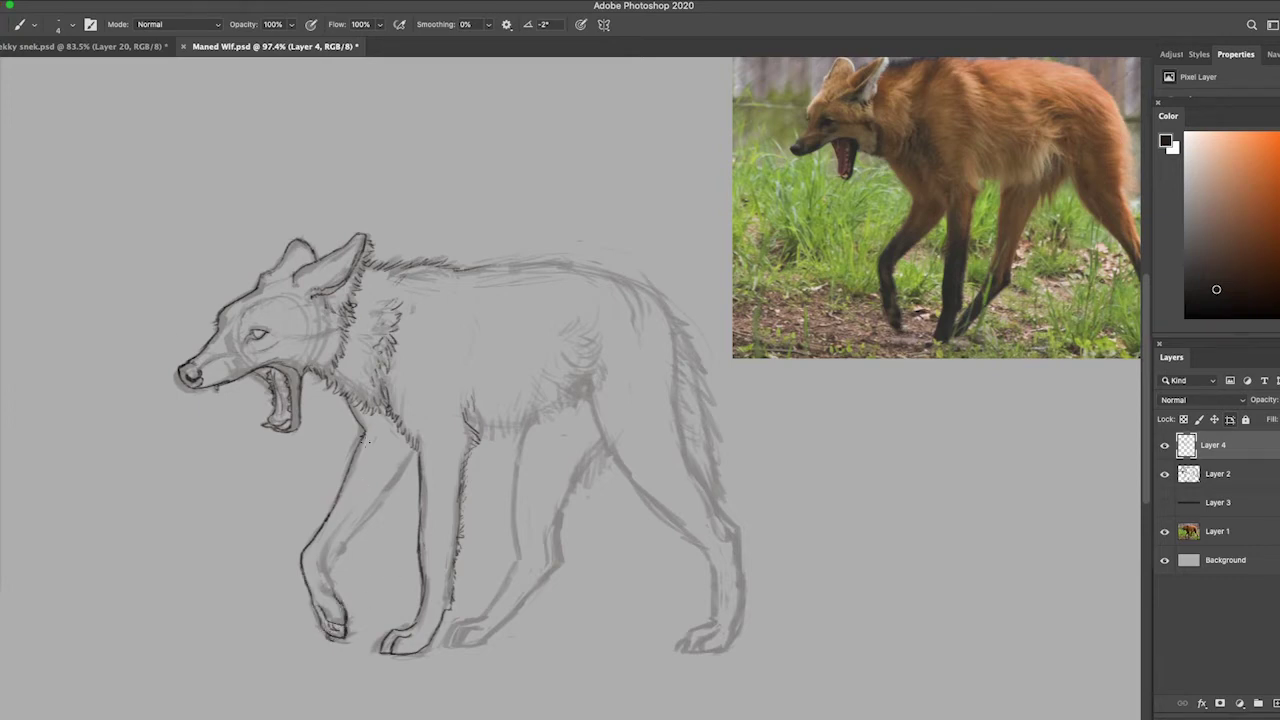
key(ctrl+z)
key(ctrl+shift+z)
click(1164, 474)
click(1164, 474)
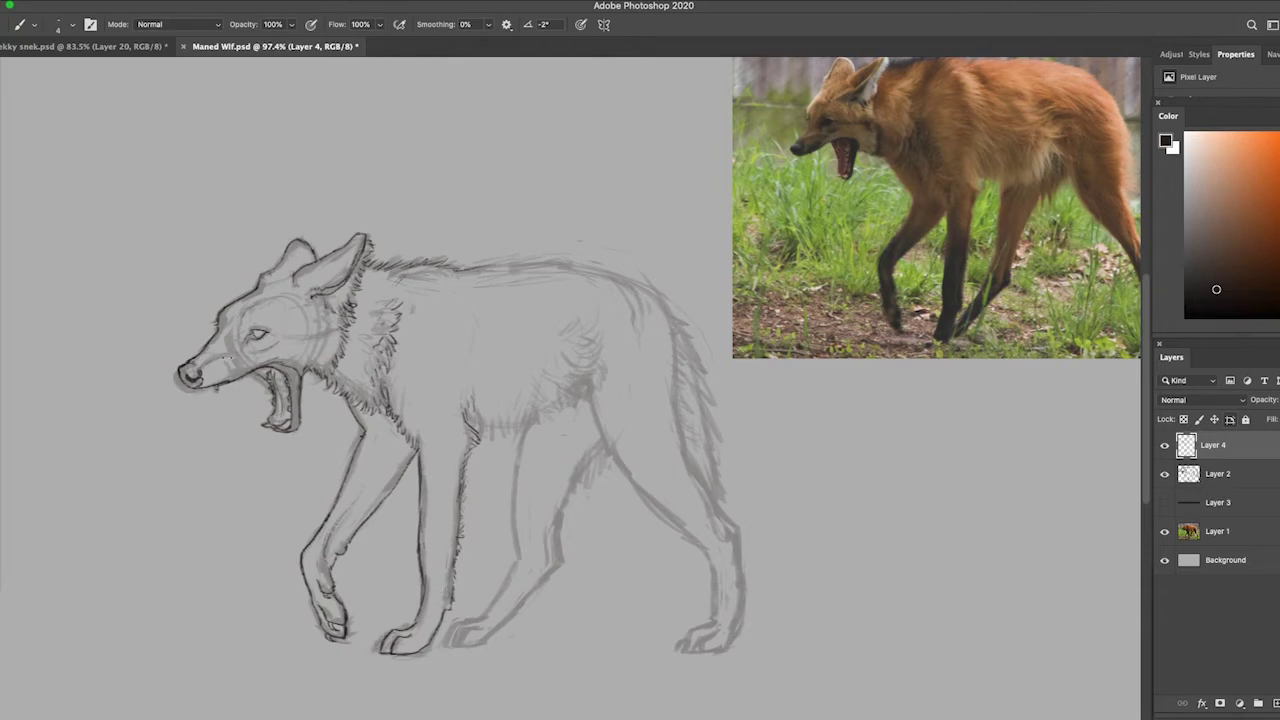
- Add toes to the near front paw and ink the belly fur back to the flank
drag(378, 634, 394, 651)
mouse_move(472, 444)
mouse_down()
mouse_move(511, 431)
mouse_move(484, 419)
mouse_move(504, 443)
mouse_move(566, 398)
mouse_up()
click(1164, 474)
click(1164, 474)
drag(600, 374, 605, 352)
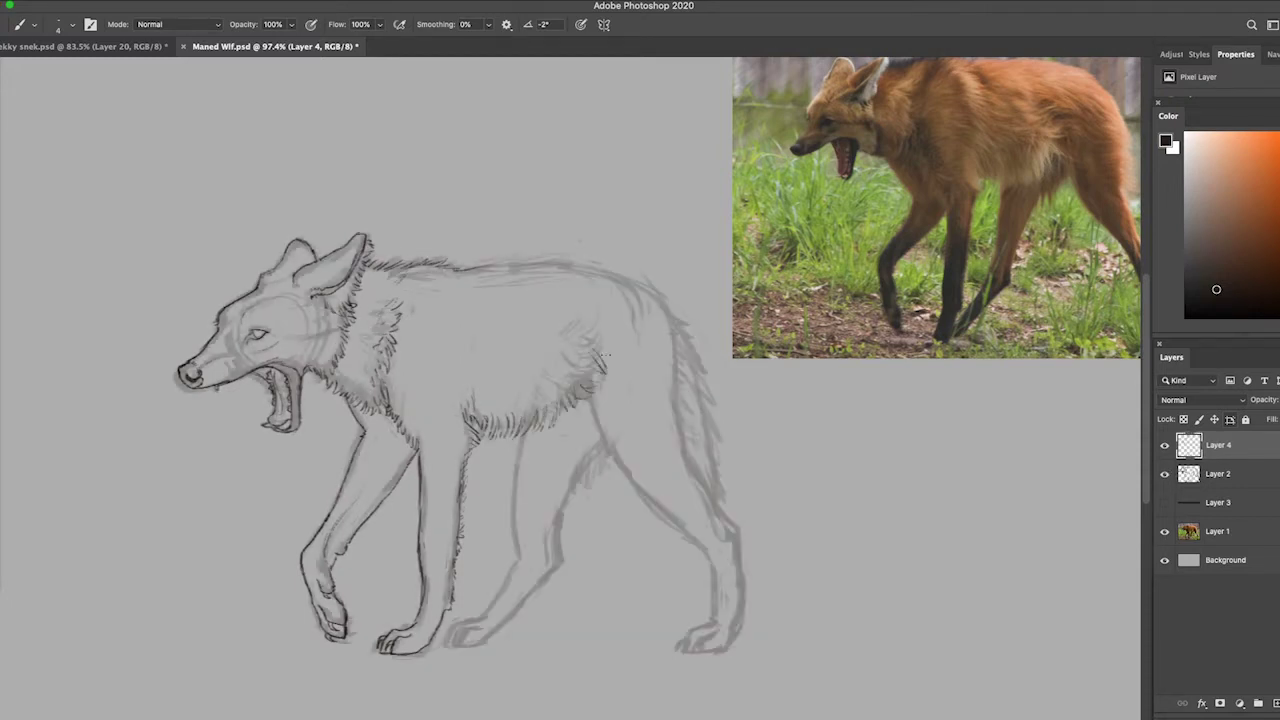
click(1164, 474)
click(1164, 474)
- Ink the near hind leg from the flank to the paw, including the hock, and check it without Layer 2
key(z)
mouse_move(600, 397)
mouse_down()
mouse_move(560, 398)
mouse_move(600, 397)
mouse_up()
key(b)
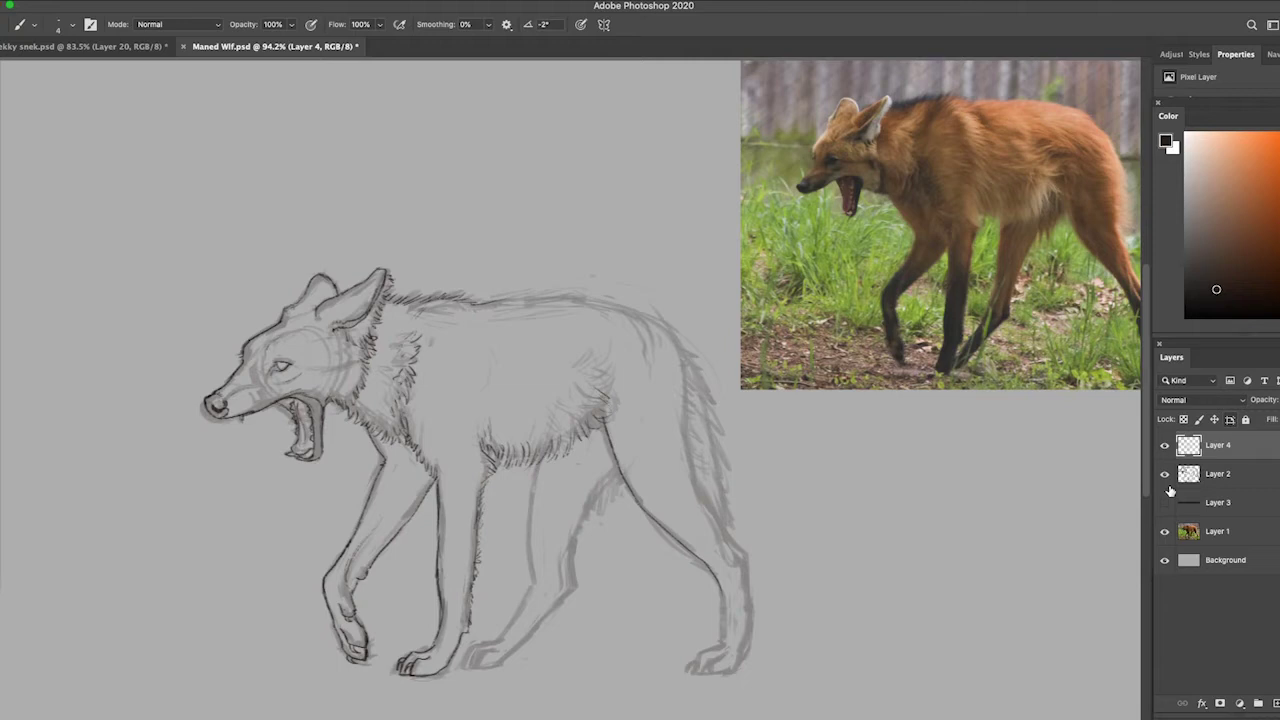
mouse_move(723, 592)
mouse_down()
mouse_move(708, 672)
mouse_move(746, 668)
mouse_move(750, 562)
mouse_move(738, 545)
mouse_up()
click(1164, 473)
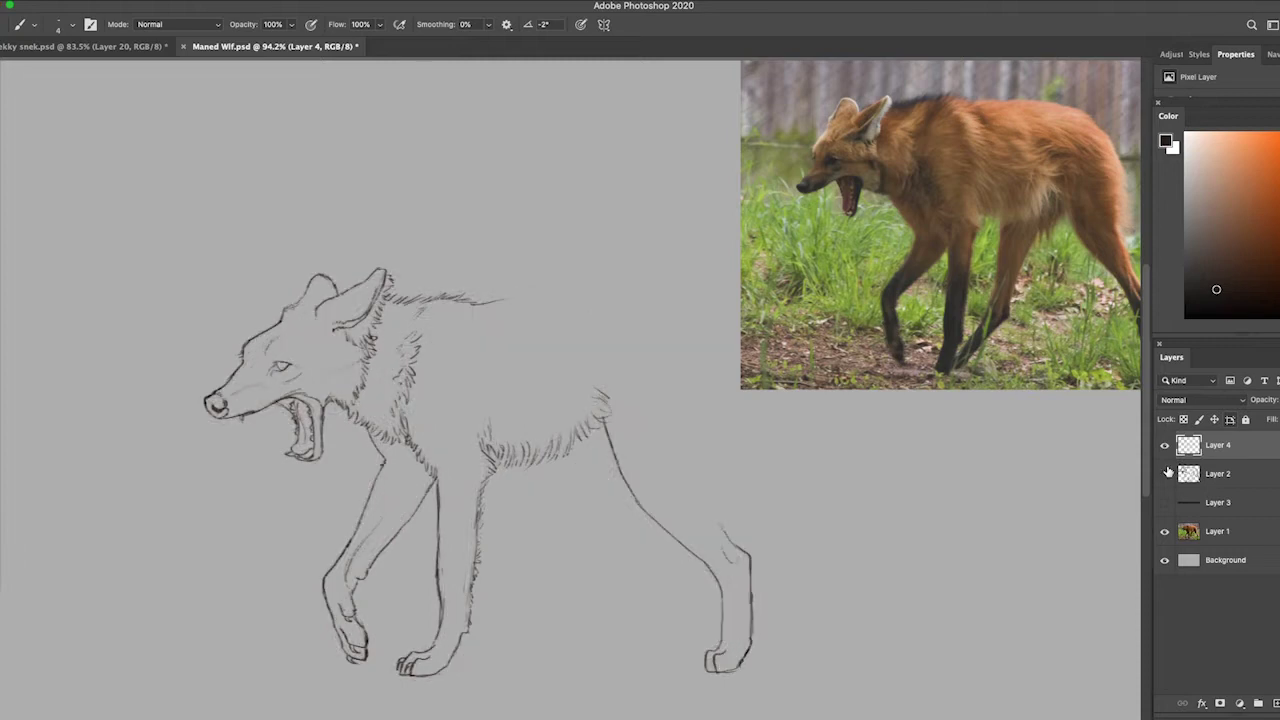
click(1164, 473)
- Ink the fur along the tail's inner edge and the back line from the mane to the rump
drag(688, 358, 724, 534)
click(1164, 473)
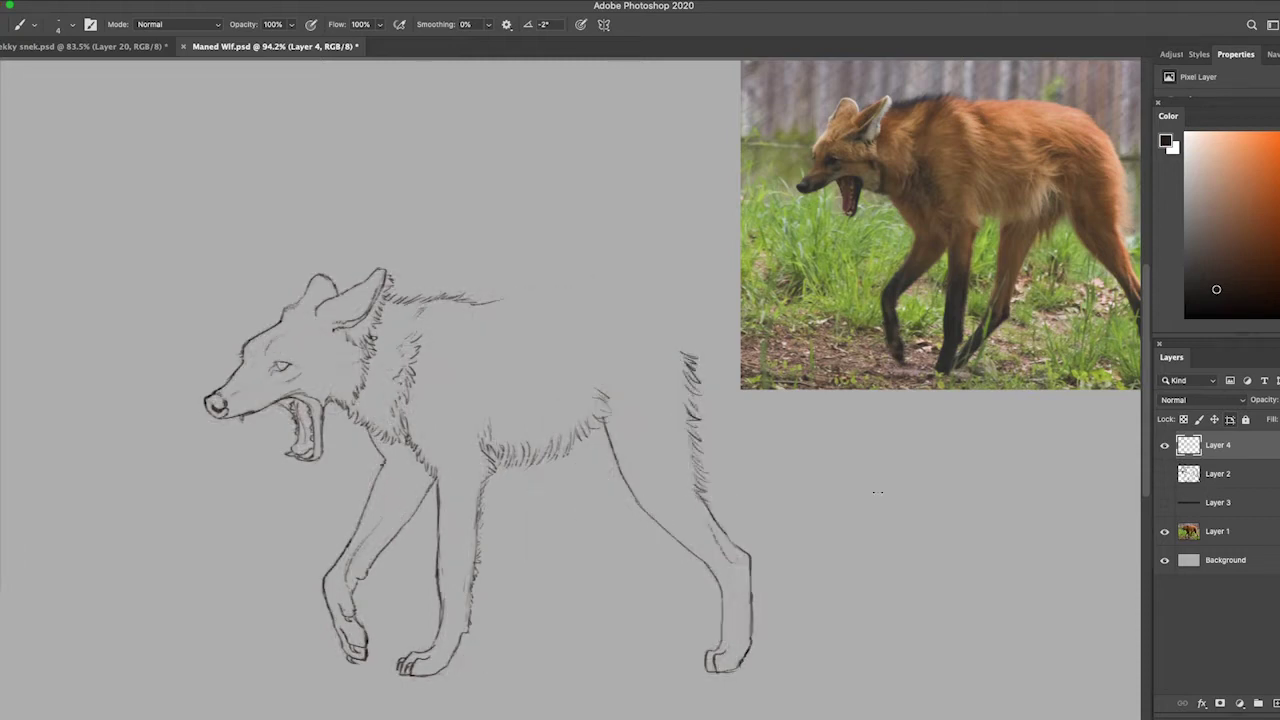
click(1164, 473)
mouse_move(490, 296)
mouse_down()
mouse_move(674, 326)
mouse_move(682, 344)
mouse_up()
click(1164, 473)
mouse_move(482, 300)
mouse_down()
mouse_move(608, 298)
mouse_move(465, 305)
mouse_up()
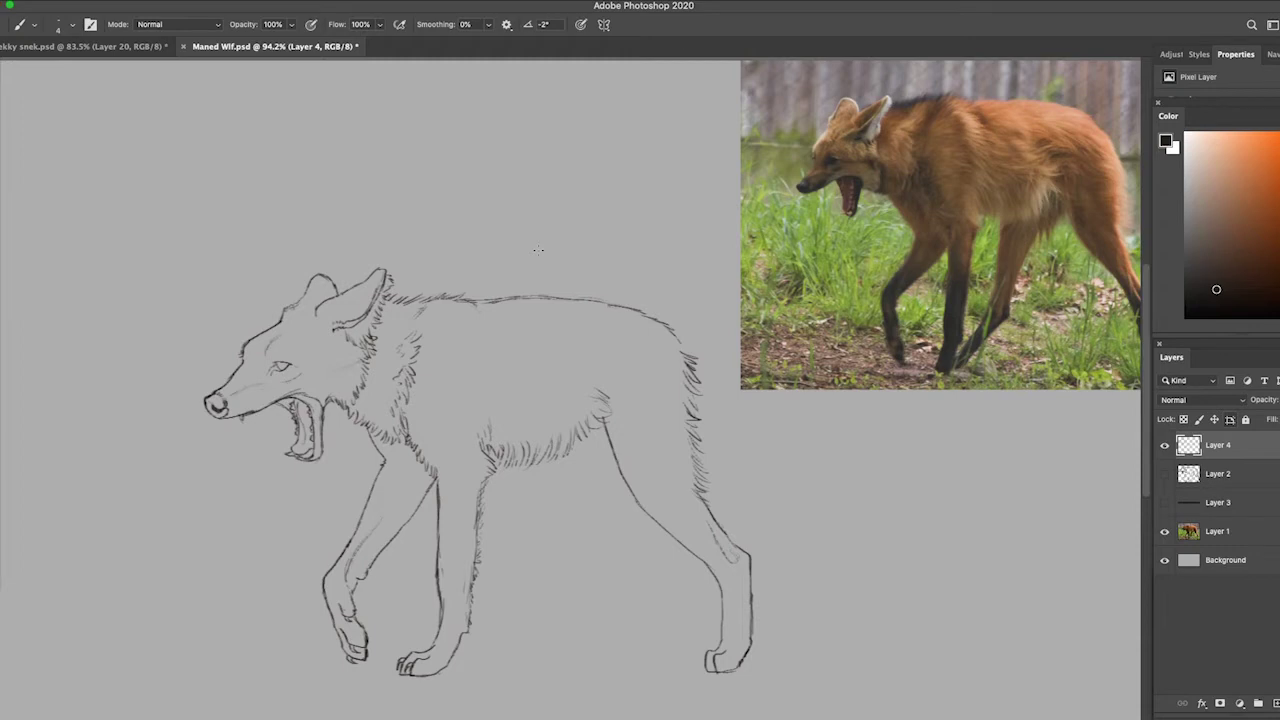
- Add toe lines to the near hind paw and join the belly fur to the top of the hind leg
drag(716, 658, 712, 674)
drag(706, 658, 702, 672)
drag(590, 434, 608, 424)
- Ink the far hind leg with its paw and upper rear fur over the sketch, then hide Layer 2
click(1164, 473)
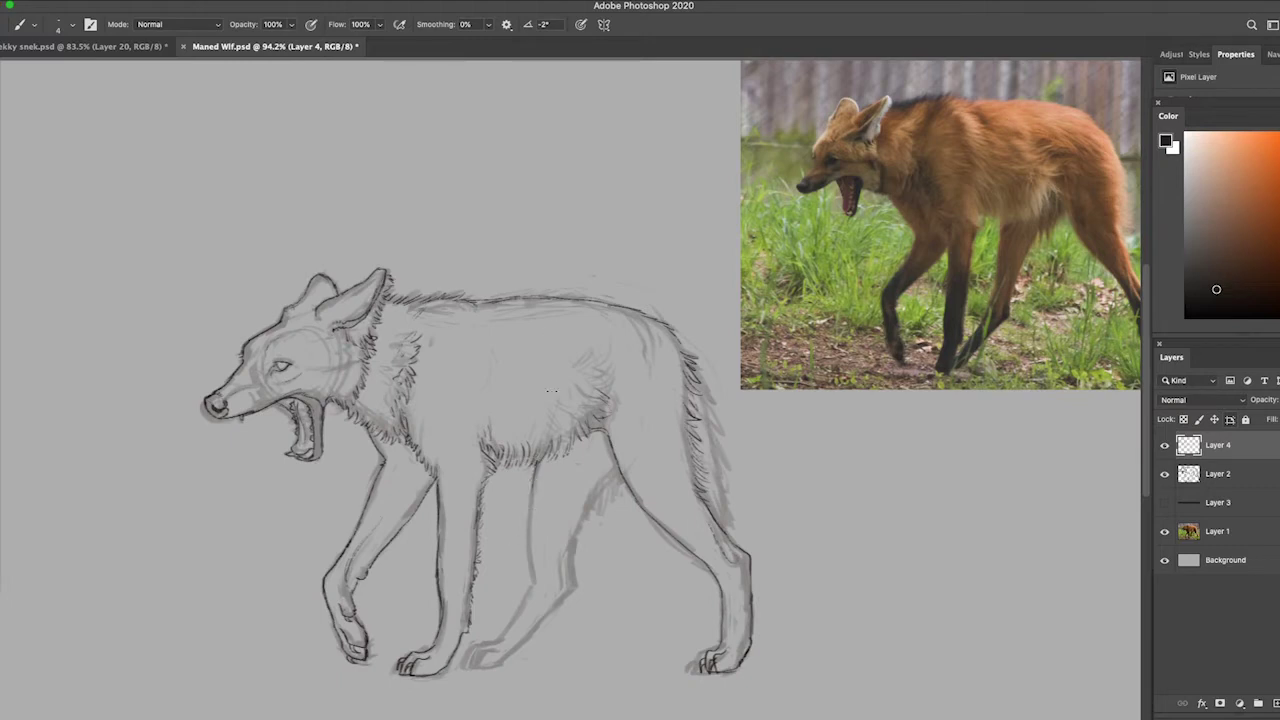
drag(533, 465, 536, 584)
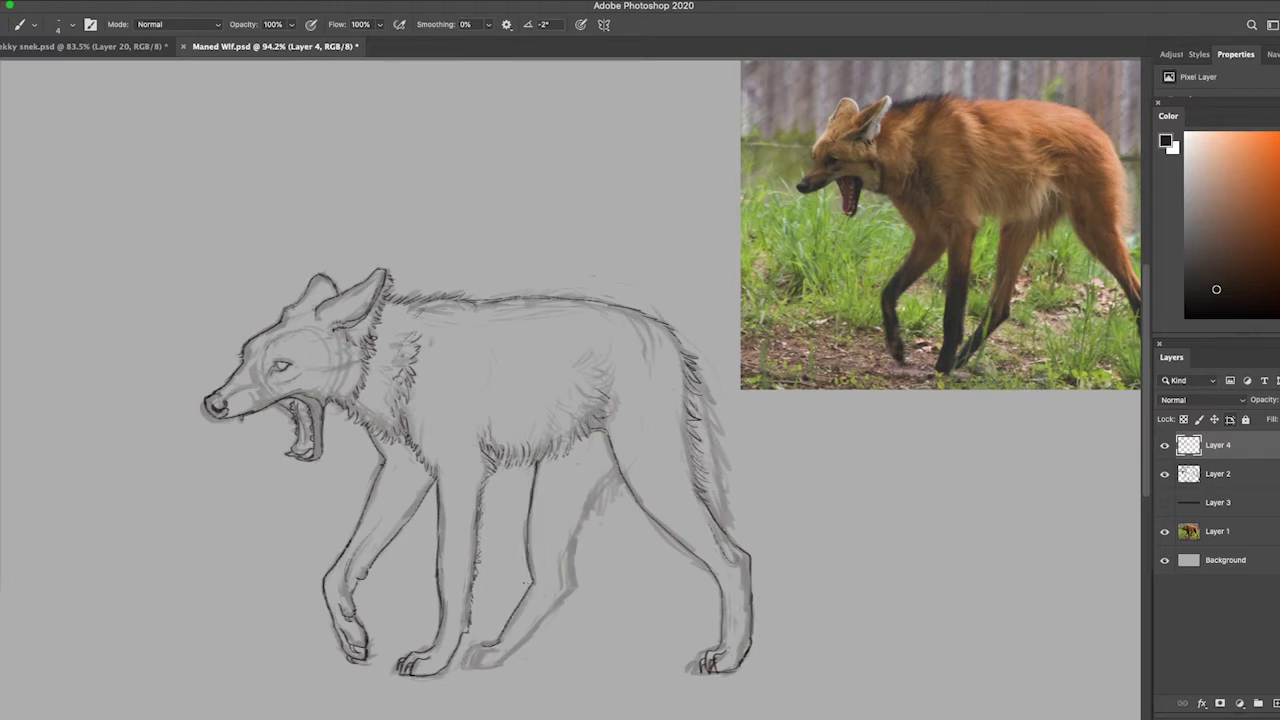
mouse_move(468, 662)
mouse_down()
mouse_move(497, 647)
mouse_move(474, 668)
mouse_move(496, 668)
mouse_move(578, 591)
mouse_move(576, 552)
mouse_move(616, 470)
mouse_up()
click(1164, 474)
- Rework the front line of the far hind leg and refine its hock
mouse_move(520, 466)
mouse_down()
mouse_move(536, 580)
mouse_move(520, 468)
mouse_up()
key(ctrl+z)
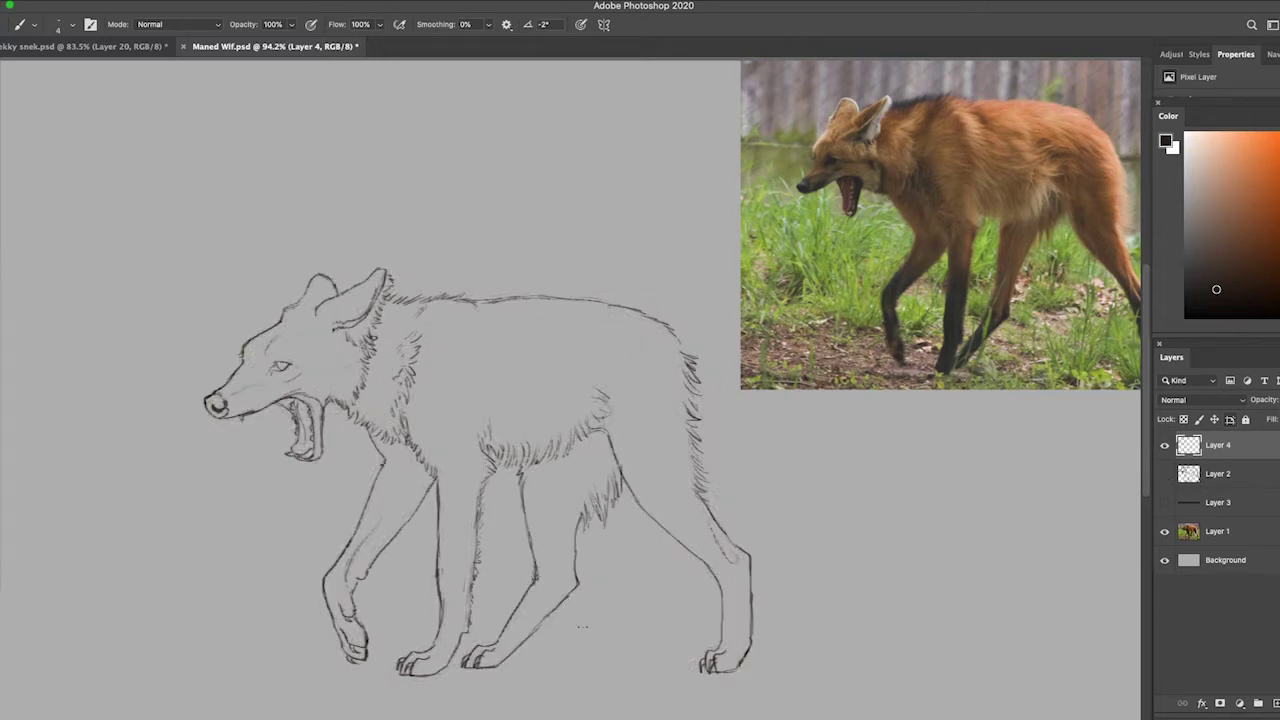
key(ctrl+z)
mouse_move(536, 574)
mouse_down()
mouse_move(531, 474)
mouse_move(549, 571)
mouse_move(529, 598)
mouse_move(597, 240)
mouse_move(566, 596)
mouse_up()
- Refine the near hind leg's hock and ink the fur along the tail's outer edge
drag(734, 552, 742, 572)
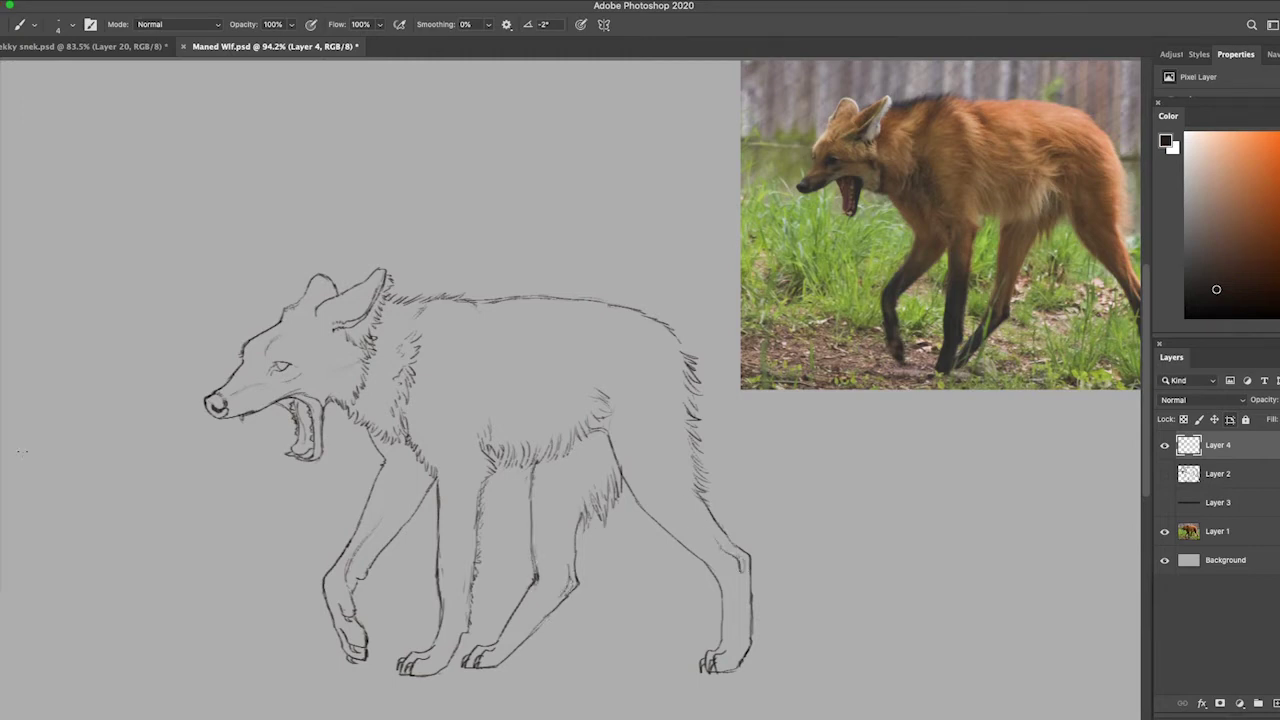
click(1164, 473)
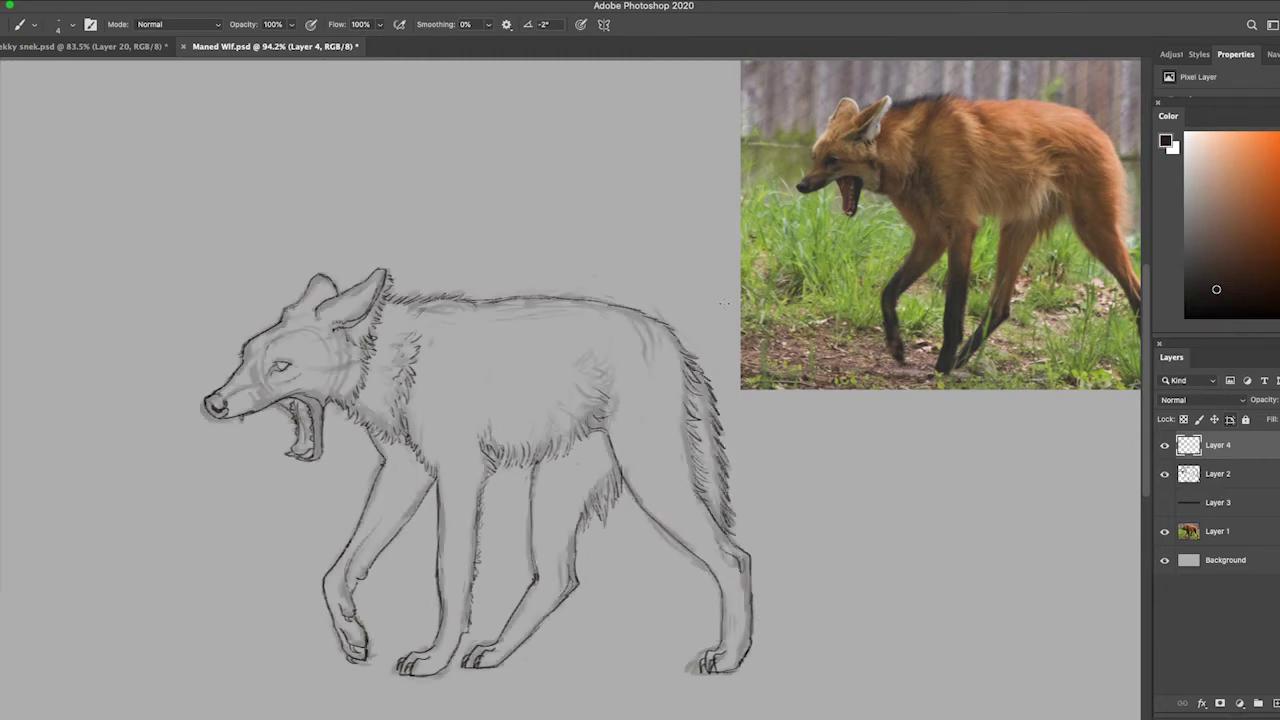
click(1164, 473)
- Select the rear edge of the near hind leg with the Lasso and adjust it with Free Transform
key(z)
alt+click(279, 135)
click(620, 560)
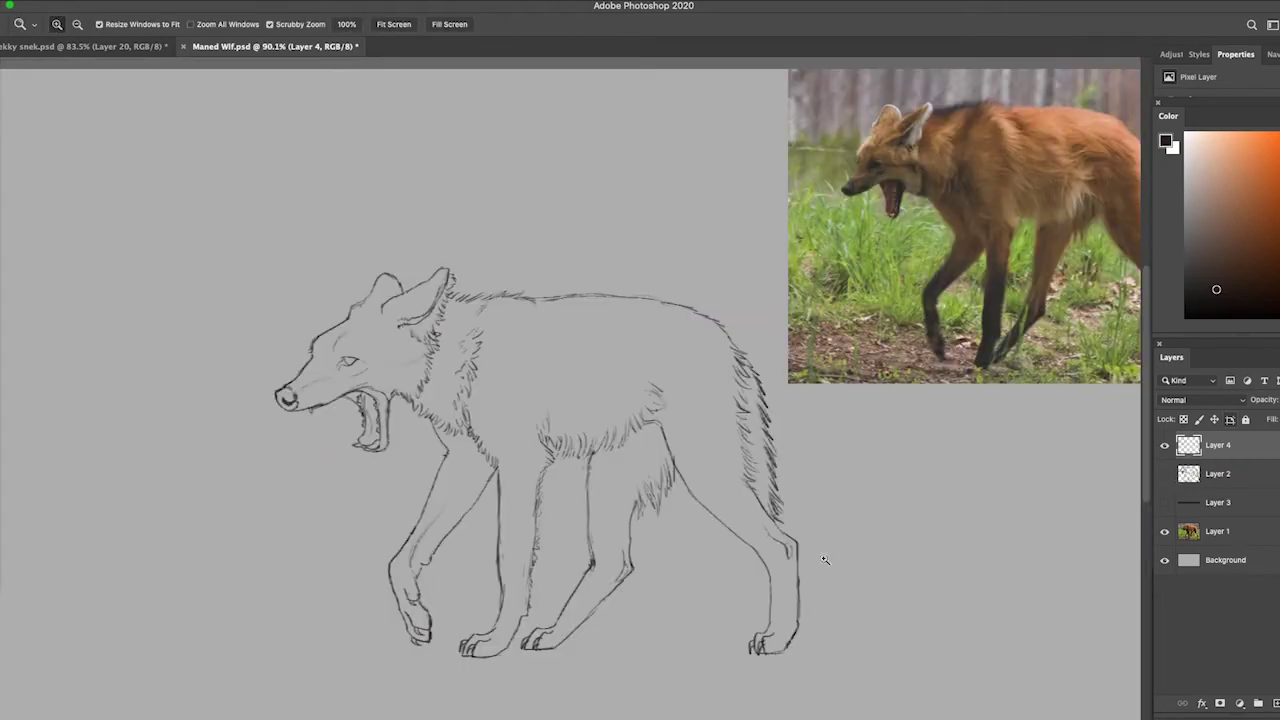
click(620, 560)
key(ctrl+0)
key(v)
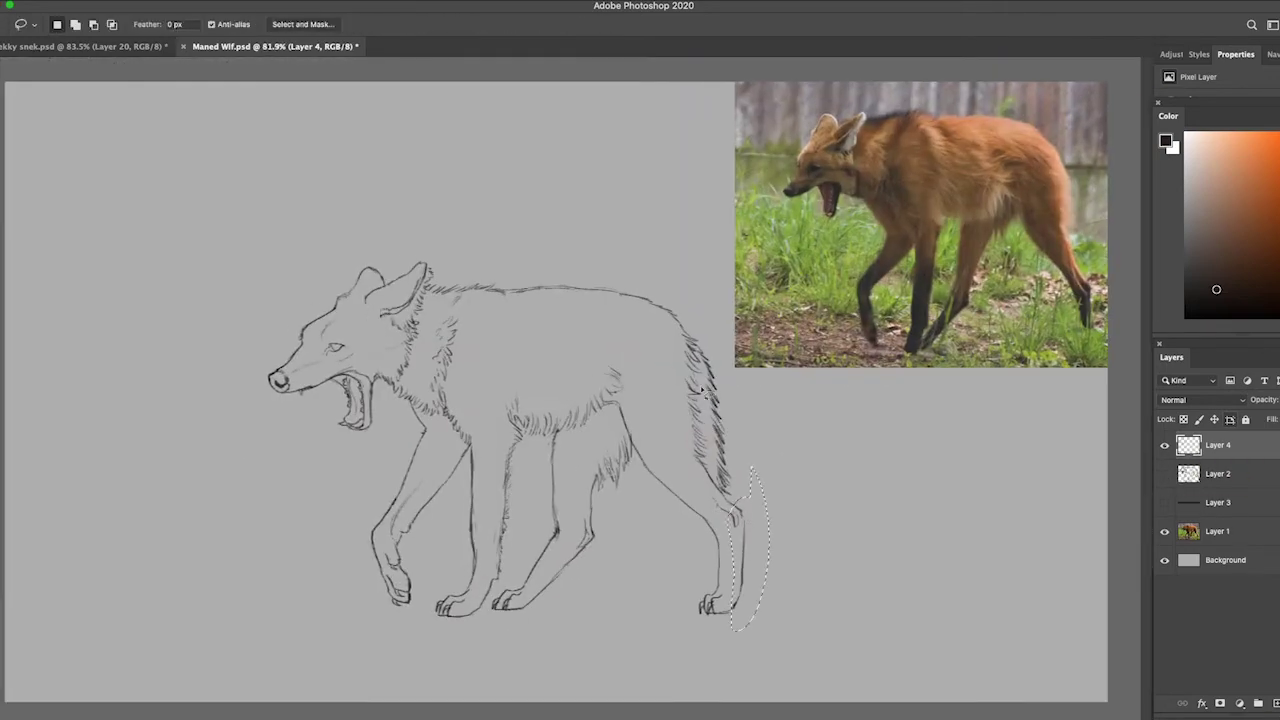
key(ctrl+t)
key(Return)
key(b)
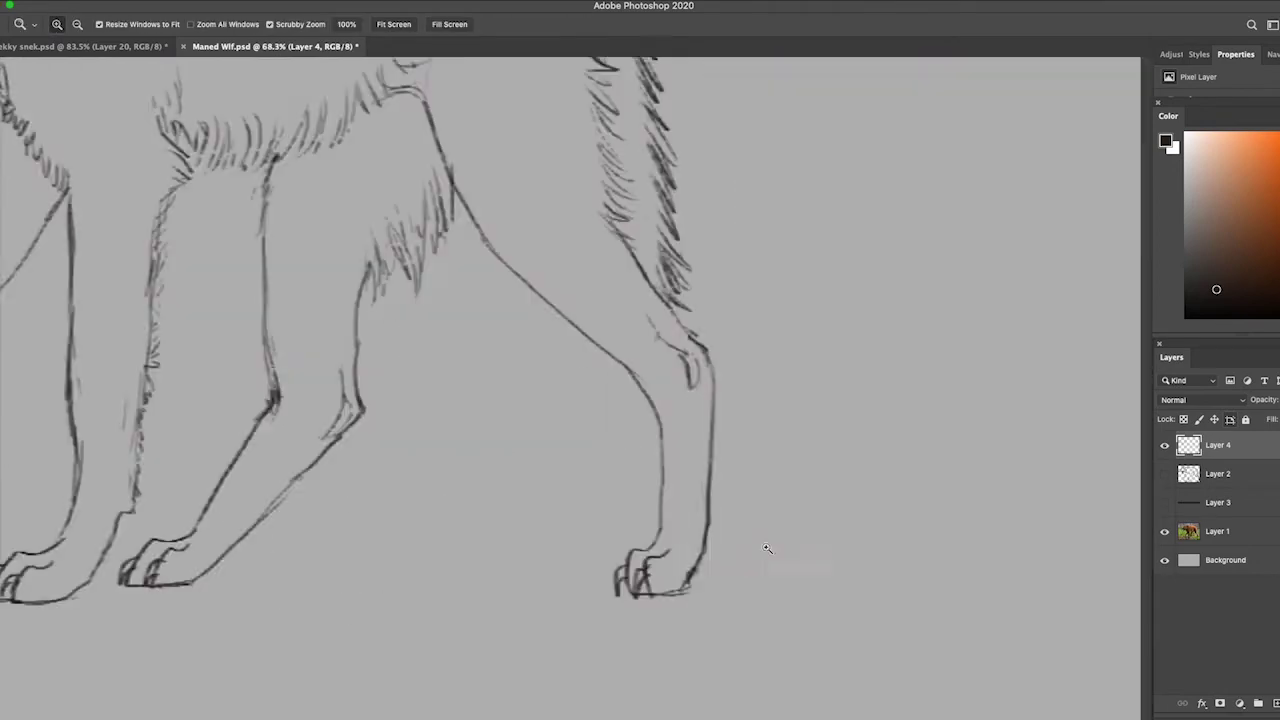
- Redraw the near hind paw's toes, using the rough sketch on Layer 2 as a guide
key(b)
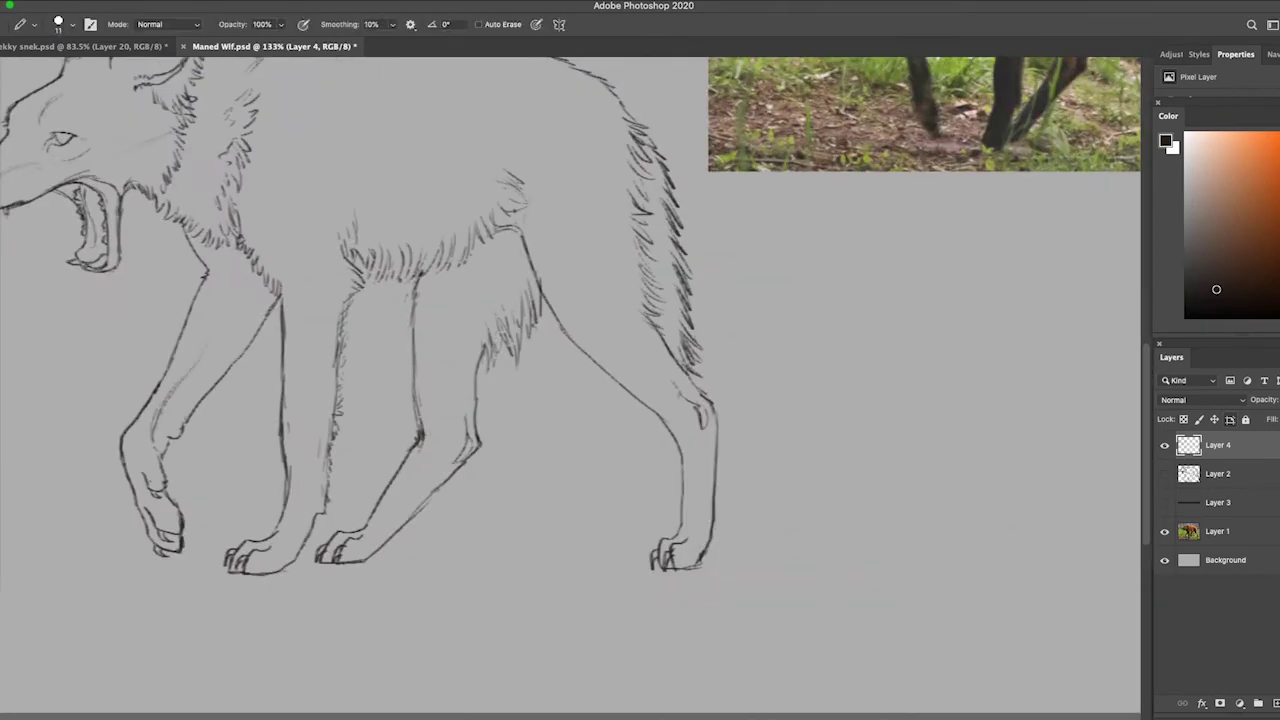
click(1164, 474)
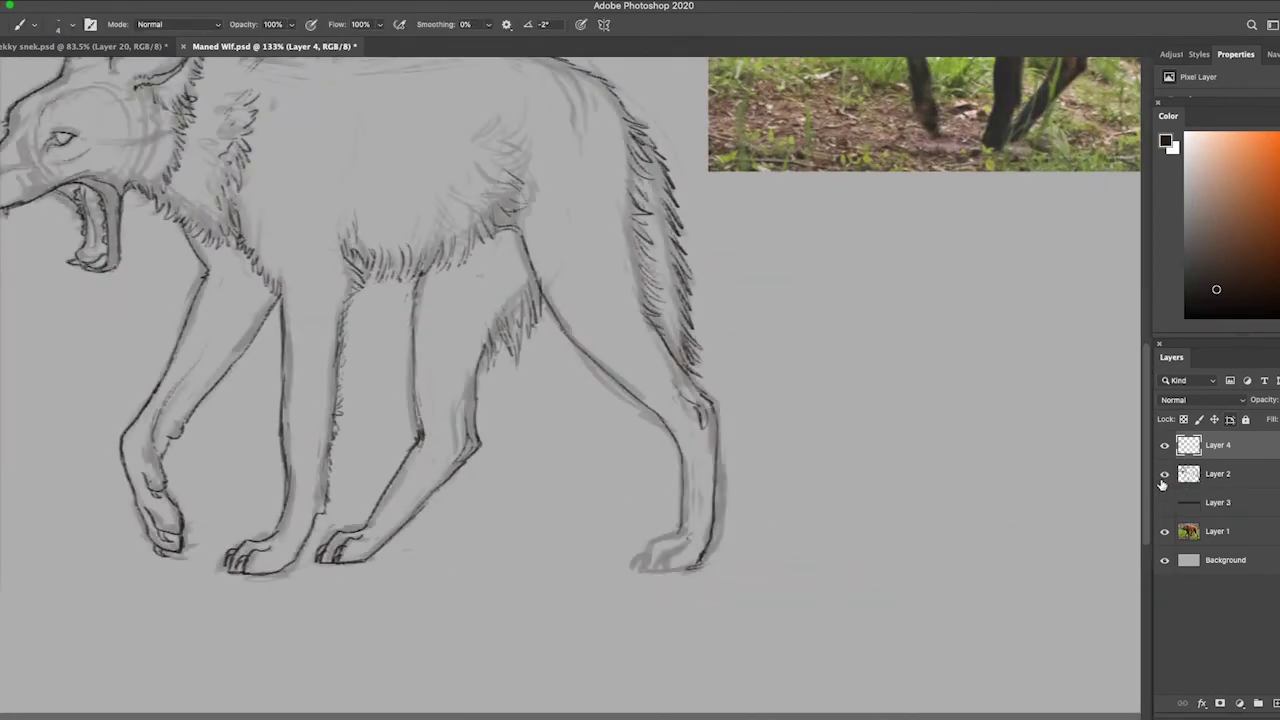
mouse_move(648, 560)
mouse_down()
mouse_move(680, 534)
mouse_move(696, 570)
mouse_move(668, 560)
mouse_up()
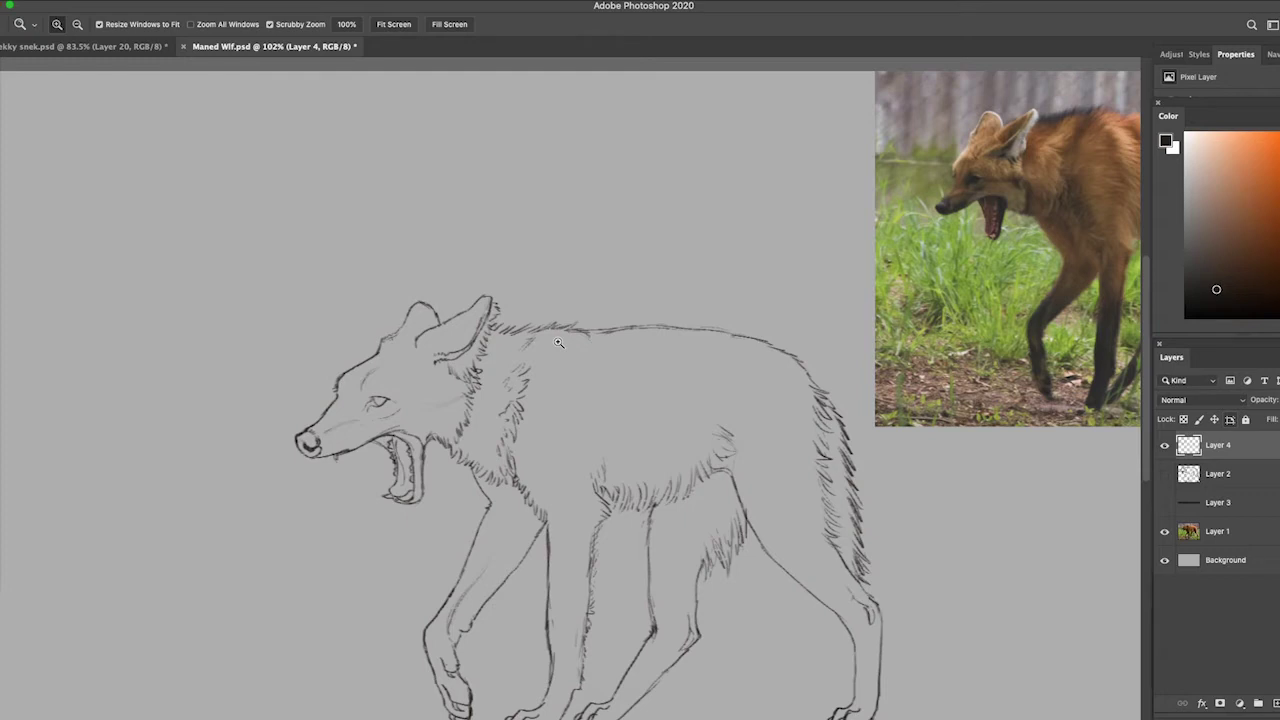
- Show the ground line on Layer 3 and lasso the near hind paw to align it with the line
key(b)
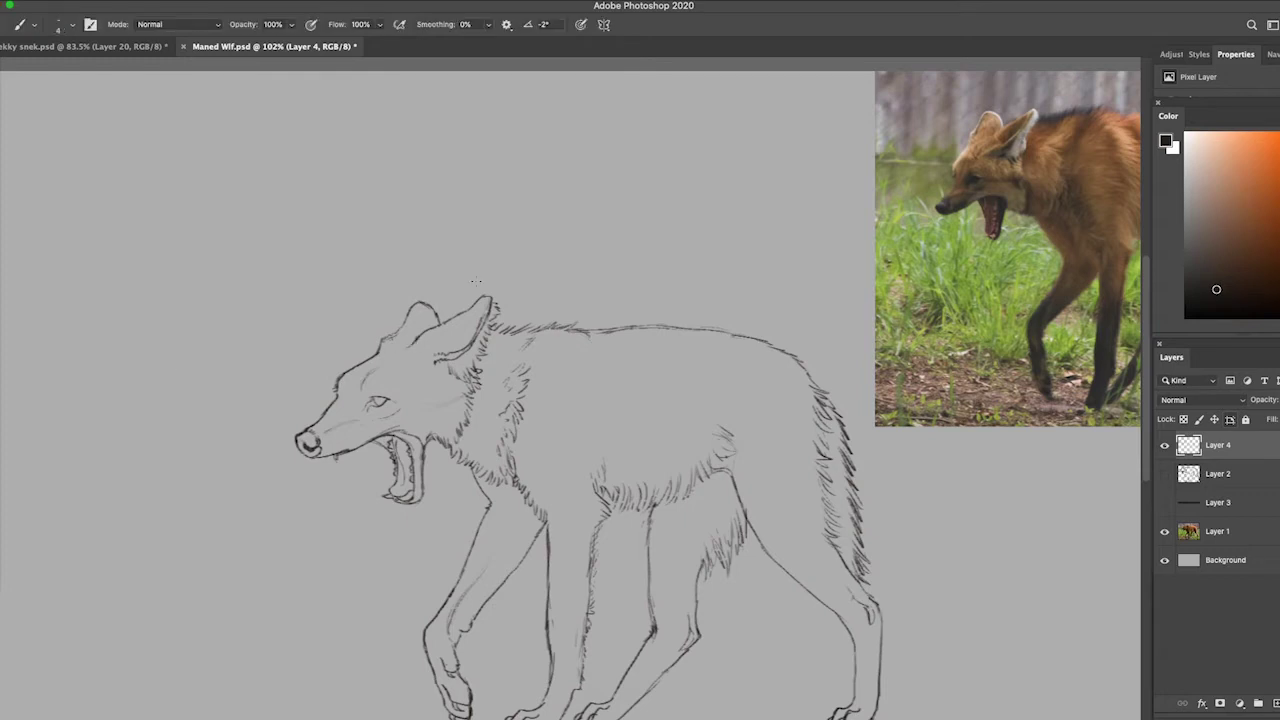
key(z)
alt+click(476, 281)
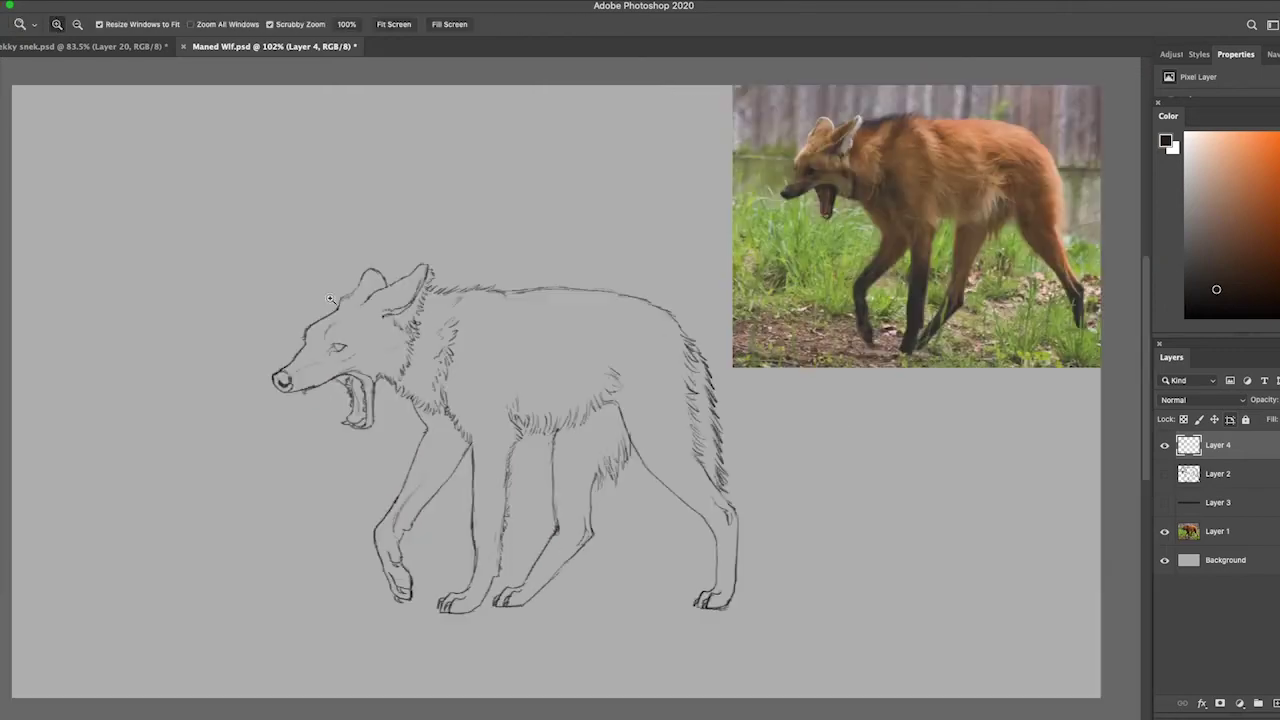
click(1164, 502)
click(711, 474)
key(l)
mouse_move(700, 625)
mouse_down()
mouse_move(712, 688)
mouse_move(700, 666)
mouse_up()
key(ctrl+d)
key(b)
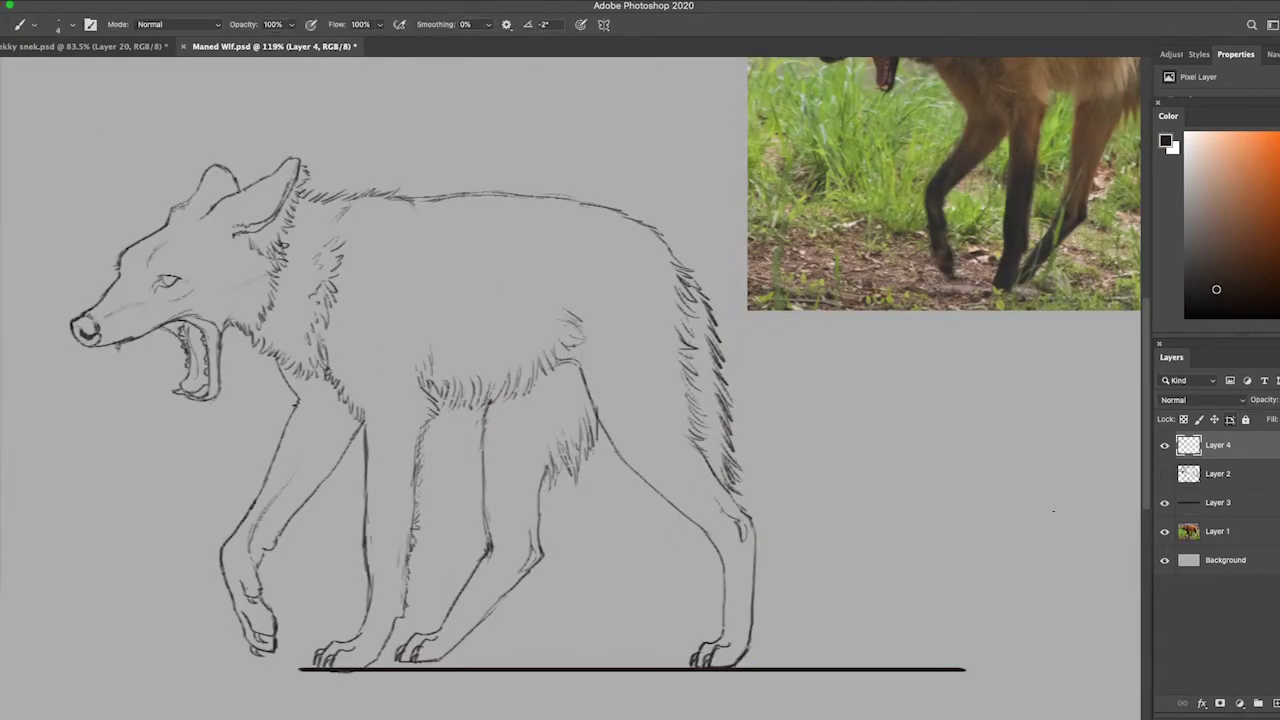
- Hide the ground line on Layer 3
key(z)
key(ctrl+0)
click(1164, 502)
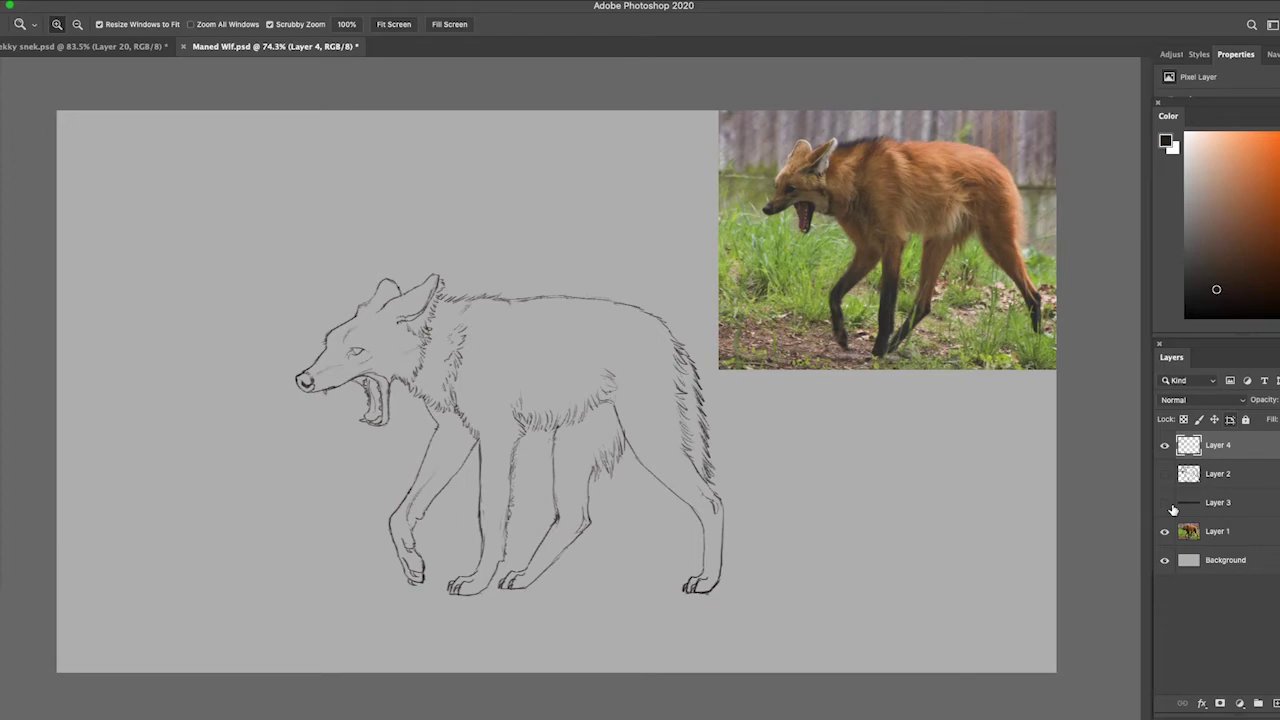
- Toggle the line art and sketch layers to compare them, and lower the opacity of Layer 4
click(1164, 445)
click(1164, 445)
click(1166, 475)
scroll(468, 265, up, 2)
scroll(468, 265, down, 3)
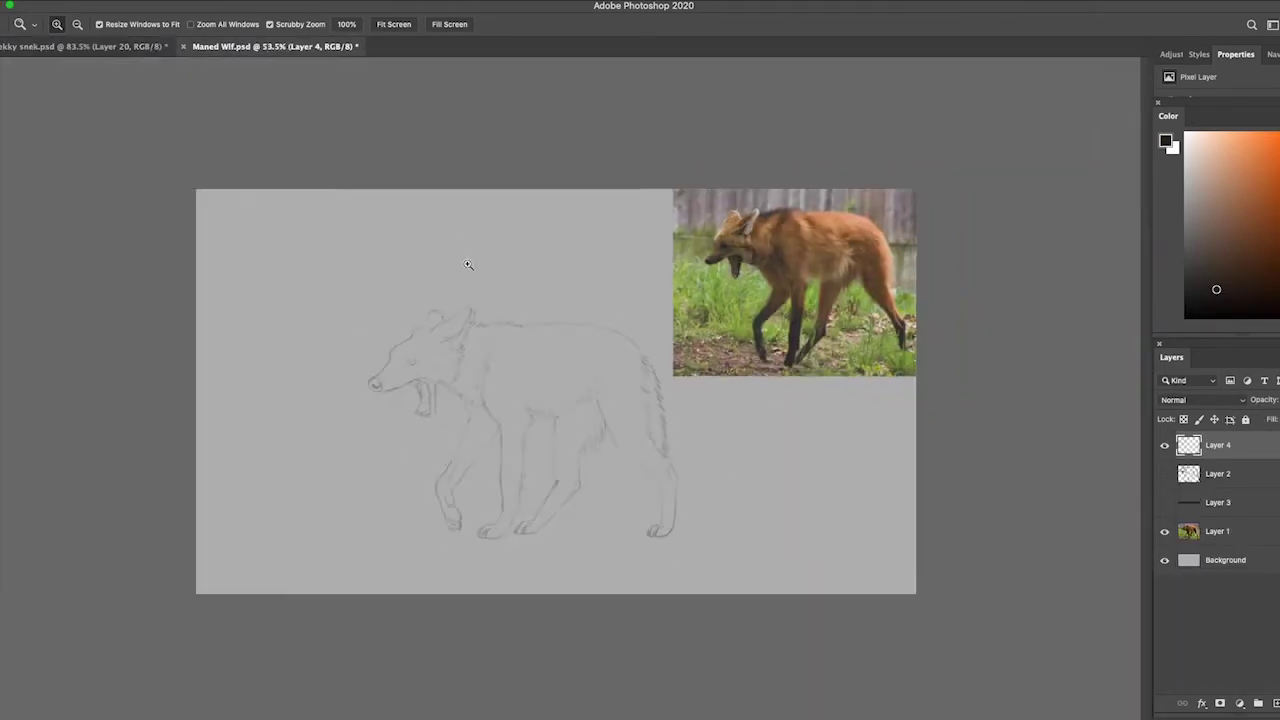
scroll(468, 265, up, 2)
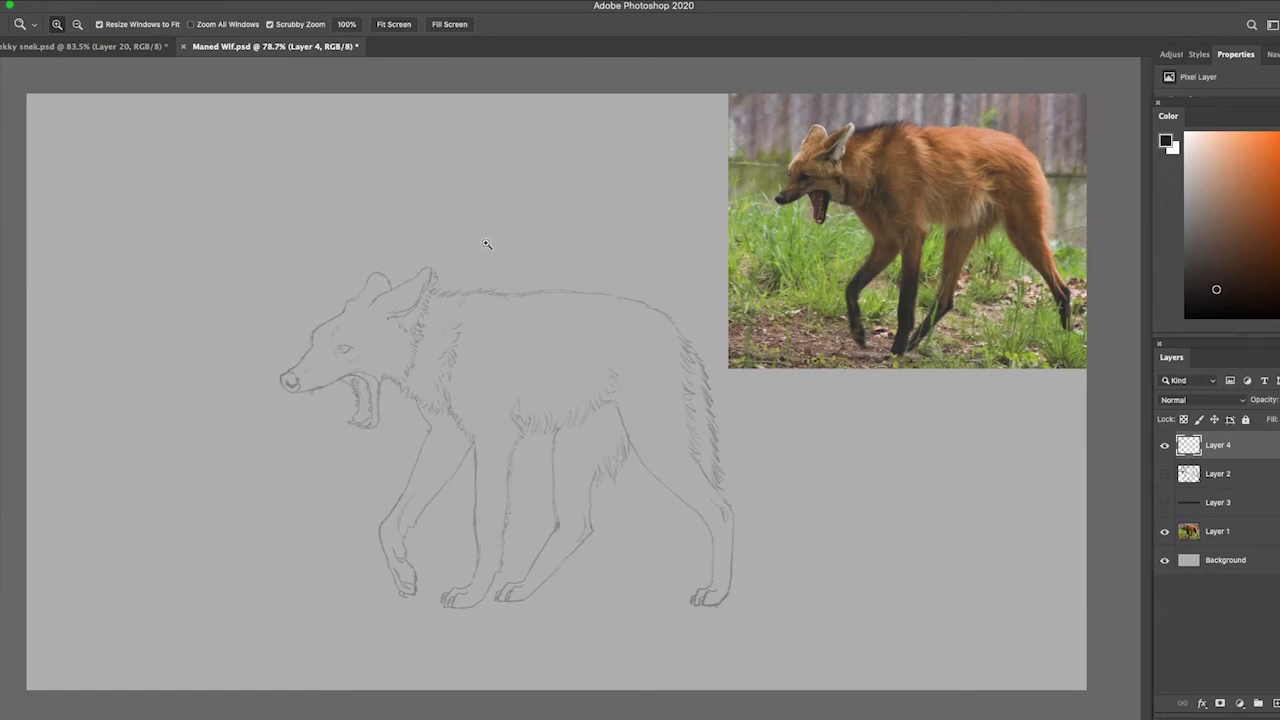
- Add a new layer directly above Layer 3 and choose a size 30 brush with a light orange colour
click(1210, 502)
key(ctrl+shift+alt+n)
click(1230, 162)
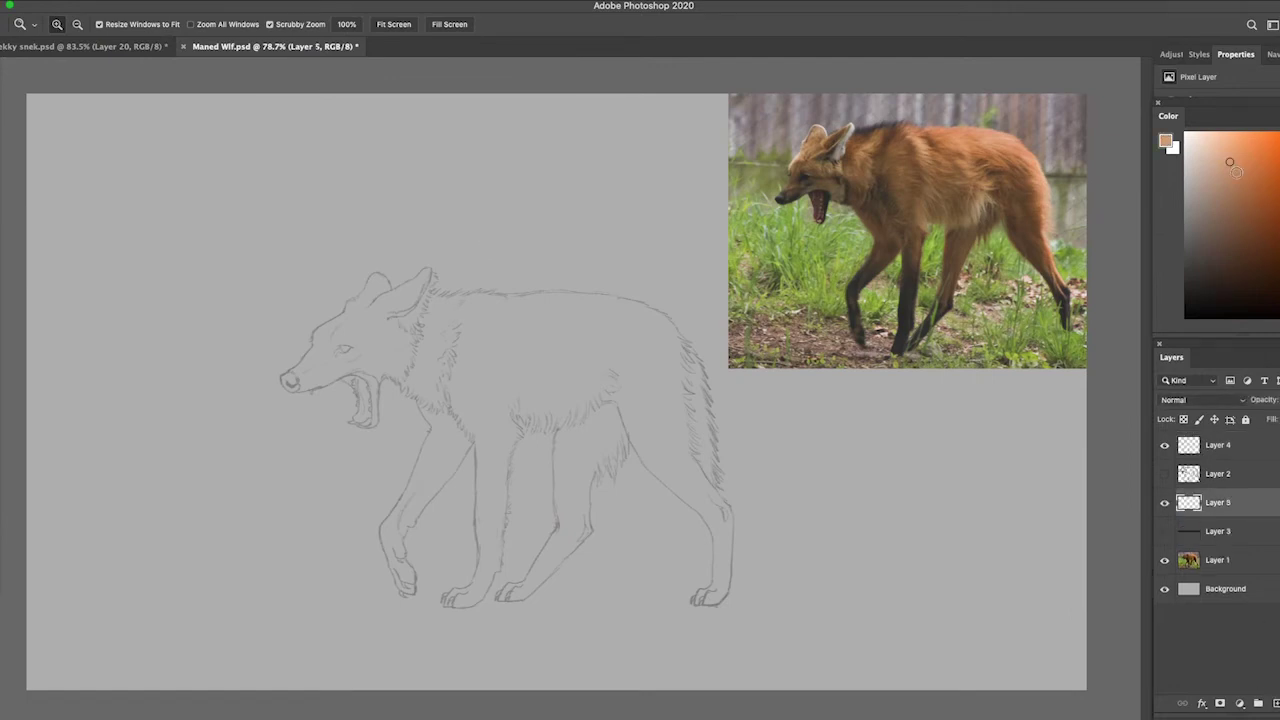
key(b)
click(60, 24)
double_click(67, 128)
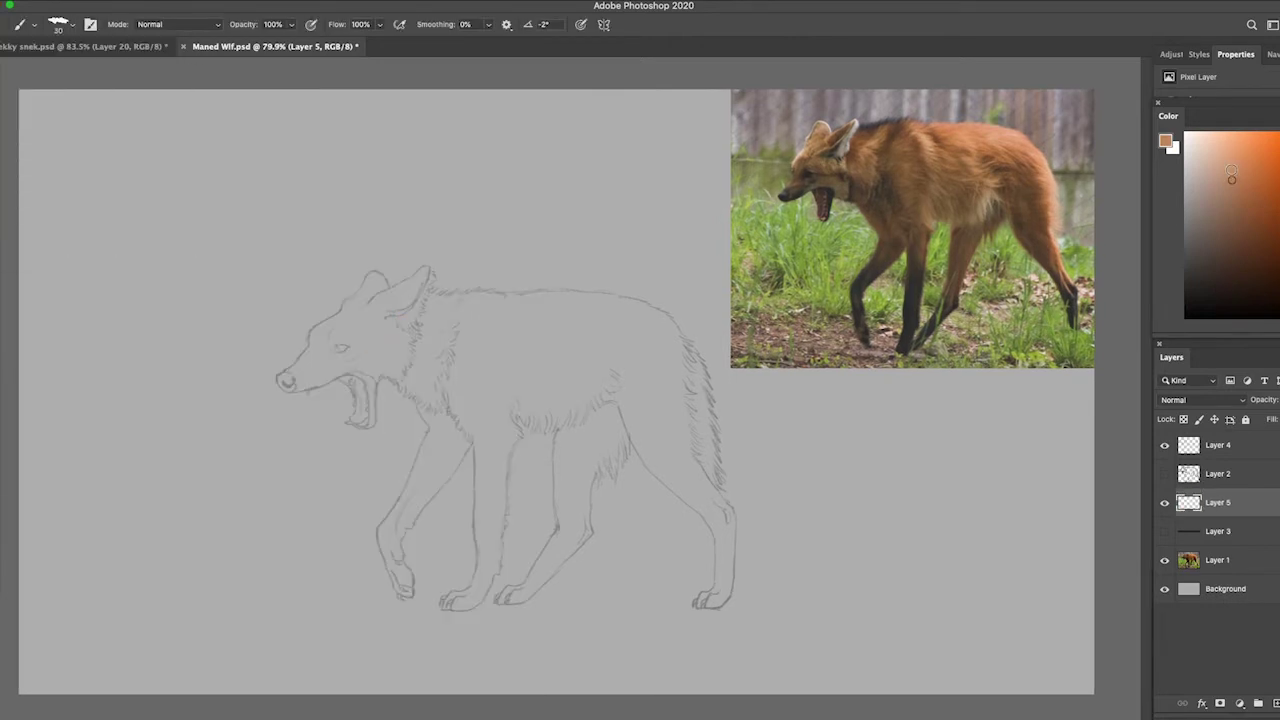
- Sample the orange-brown fur from the reference photo and block in the shoulder, throat fur and open lower jaw on Layer 5
click(1241, 198)
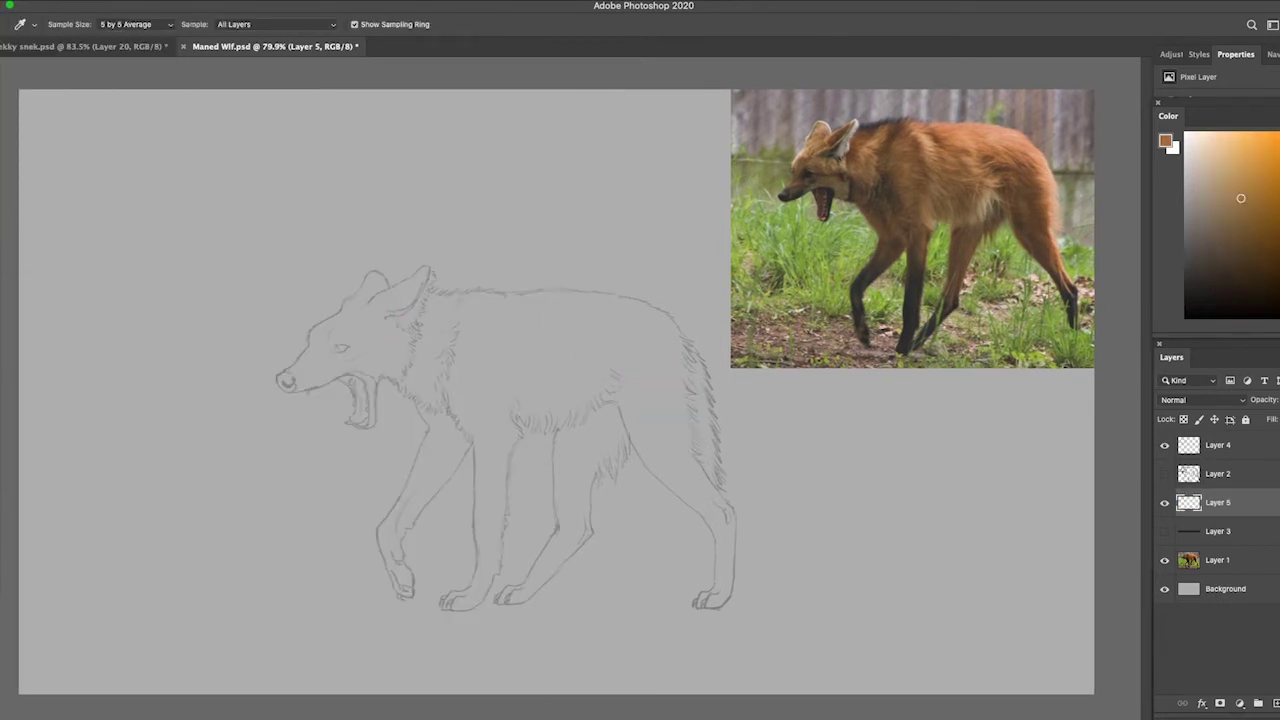
alt+click(907, 199)
drag(515, 318, 446, 352)
drag(440, 410, 375, 372)
mouse_move(380, 372)
mouse_down()
mouse_move(460, 372)
mouse_move(440, 372)
mouse_up()
mouse_move(380, 360)
mouse_down()
mouse_move(355, 330)
mouse_move(295, 475)
mouse_move(290, 385)
mouse_move(285, 425)
mouse_move(237, 357)
mouse_up()
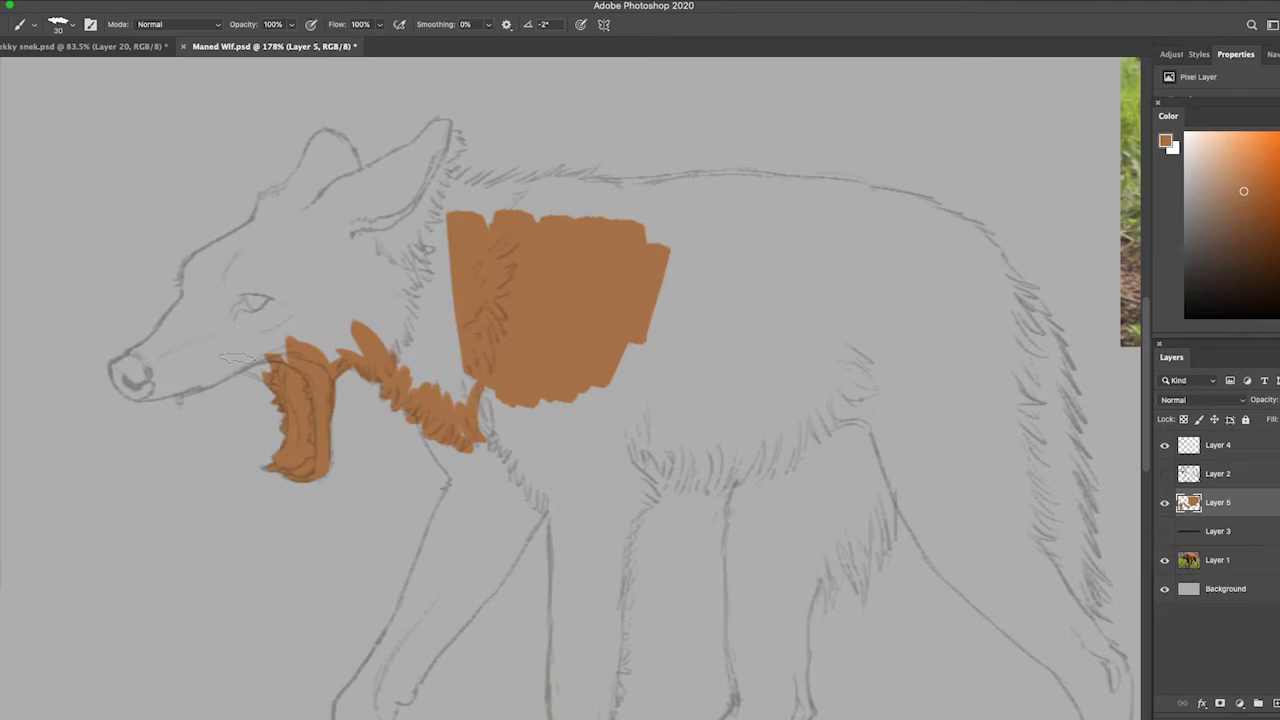
- Fill the muzzle, head, ears and neck with flat orange-brown, briefly hiding the line art to check for gaps
mouse_move(175, 400)
mouse_down()
mouse_move(137, 408)
mouse_move(110, 368)
mouse_move(250, 358)
mouse_move(172, 290)
mouse_move(208, 242)
mouse_move(260, 325)
mouse_move(300, 336)
mouse_up()
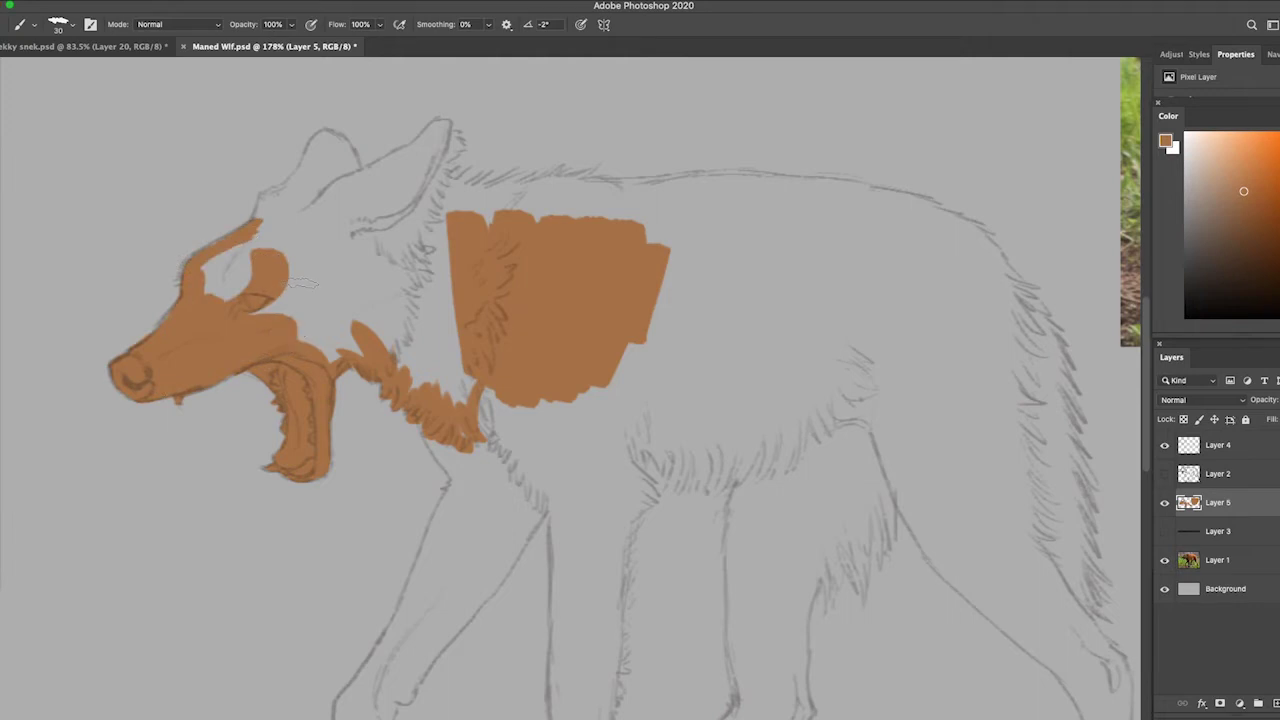
mouse_move(470, 400)
mouse_down()
mouse_move(370, 250)
mouse_move(255, 215)
mouse_move(400, 160)
mouse_move(450, 165)
mouse_move(340, 230)
mouse_move(420, 250)
mouse_move(500, 180)
mouse_move(450, 215)
mouse_up()
drag(1166, 476, 1165, 446)
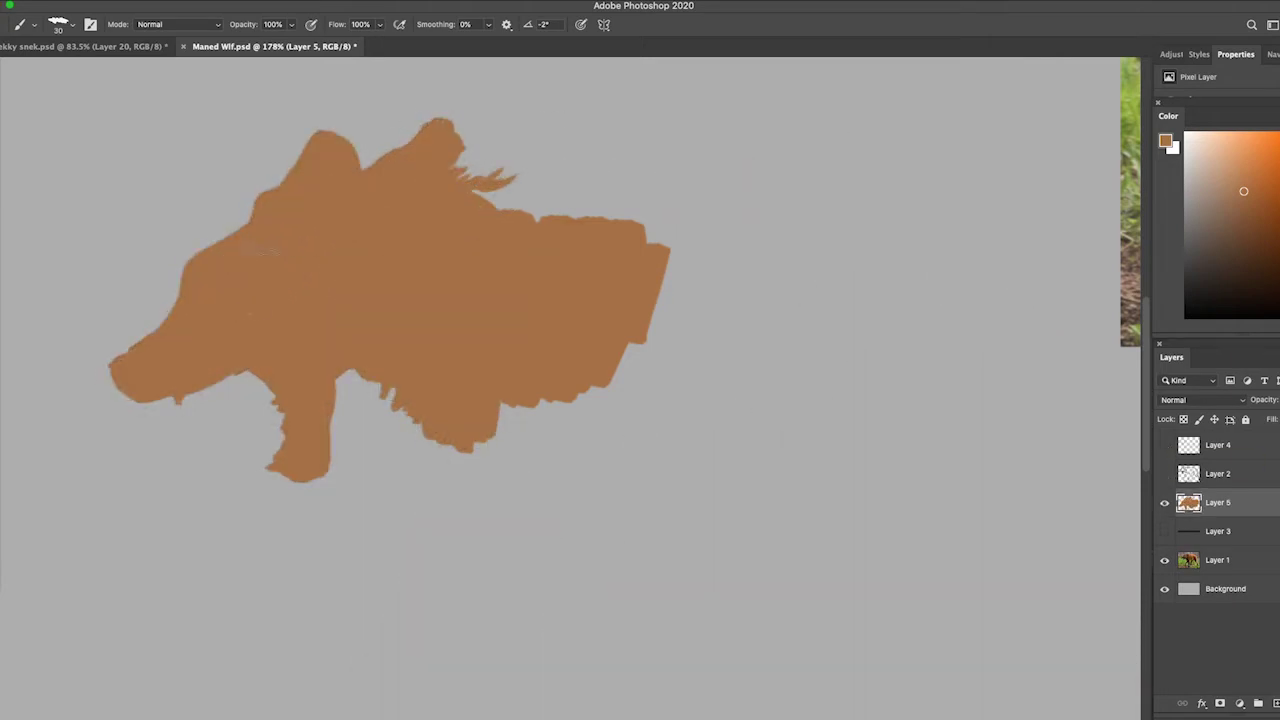
click(1164, 445)
- Fill the chest and the raised front leg down to the paw with flat orange-brown
drag(490, 410, 410, 588)
mouse_move(455, 470)
mouse_down()
mouse_move(500, 550)
mouse_move(470, 615)
mouse_move(420, 665)
mouse_up()
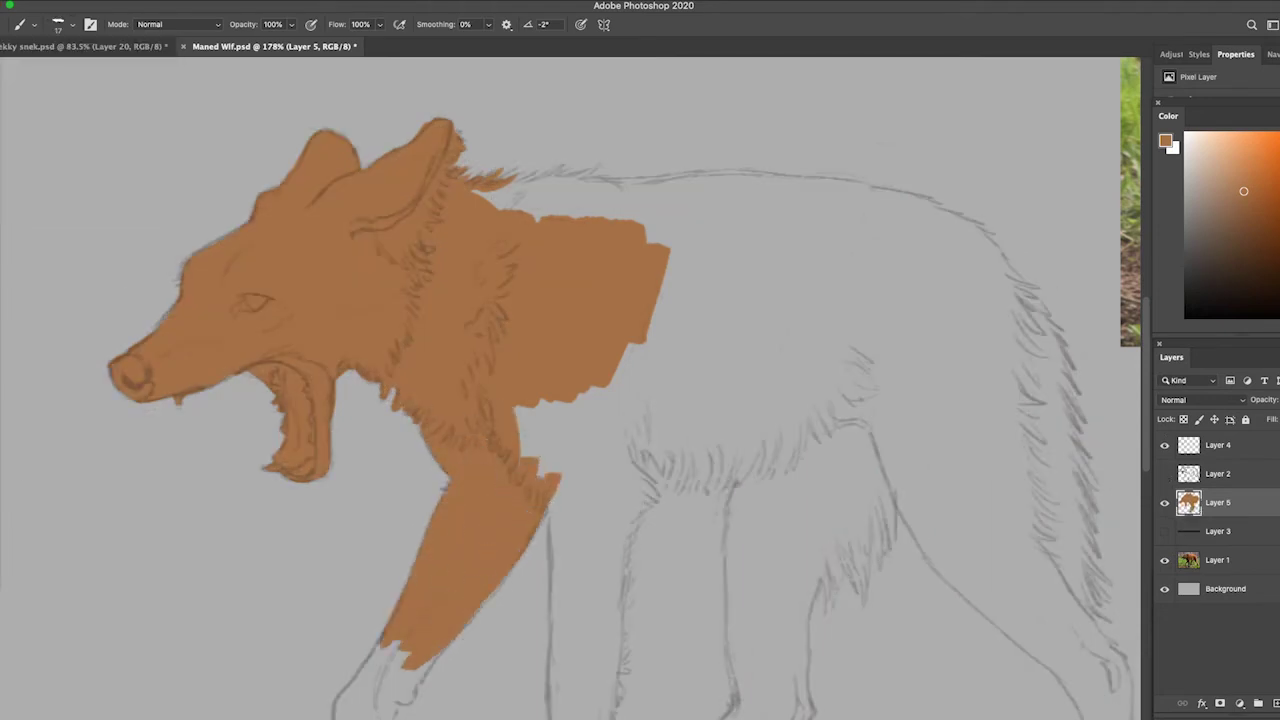
scroll(420, 665, down, 3)
mouse_move(460, 490)
mouse_down()
mouse_move(425, 540)
mouse_move(410, 600)
mouse_move(425, 655)
mouse_move(450, 675)
mouse_move(445, 691)
mouse_up()
scroll(460, 568, down, 3)
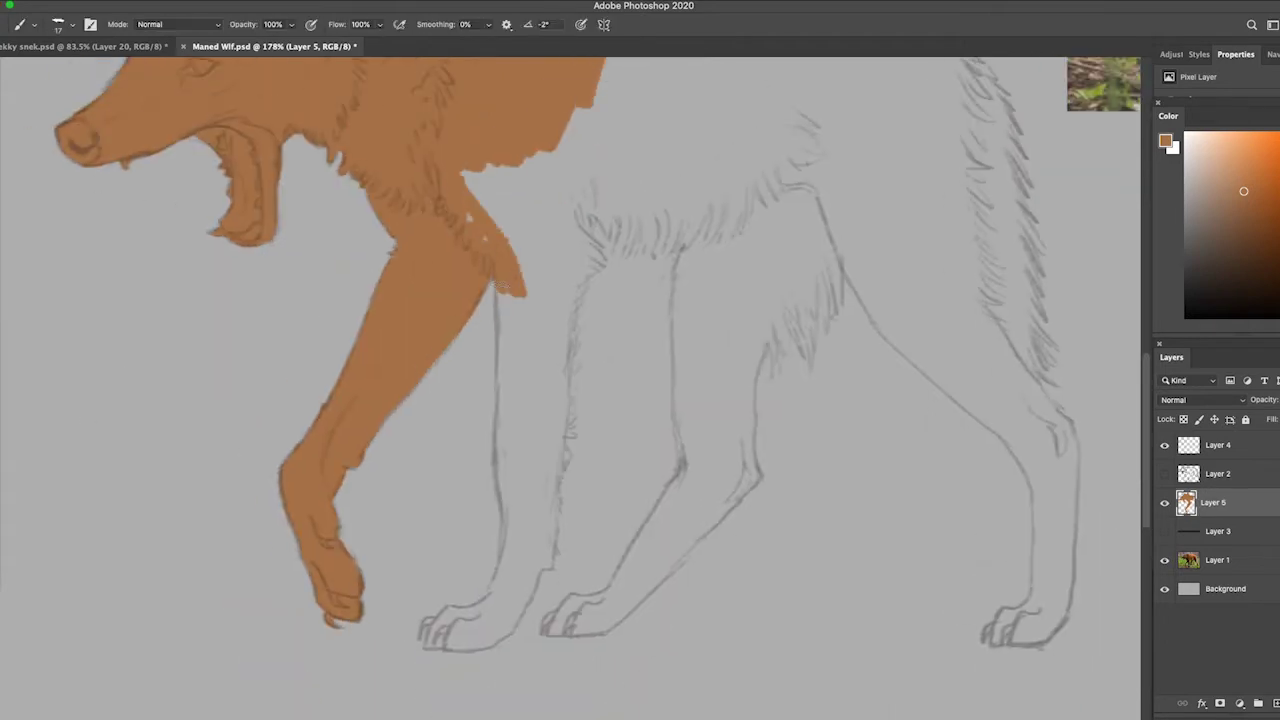
- Fill the standing front leg and its paw with flat orange-brown, including the ragged fur along its rear edge
mouse_move(500, 290)
mouse_down()
mouse_move(497, 598)
mouse_move(432, 638)
mouse_move(507, 630)
mouse_move(545, 565)
mouse_move(534, 508)
mouse_move(447, 607)
mouse_move(494, 610)
mouse_move(565, 493)
mouse_move(589, 270)
mouse_move(569, 264)
mouse_move(571, 289)
mouse_move(546, 228)
mouse_move(552, 447)
mouse_move(525, 457)
mouse_move(512, 512)
mouse_up()
scroll(514, 512, down, 6)
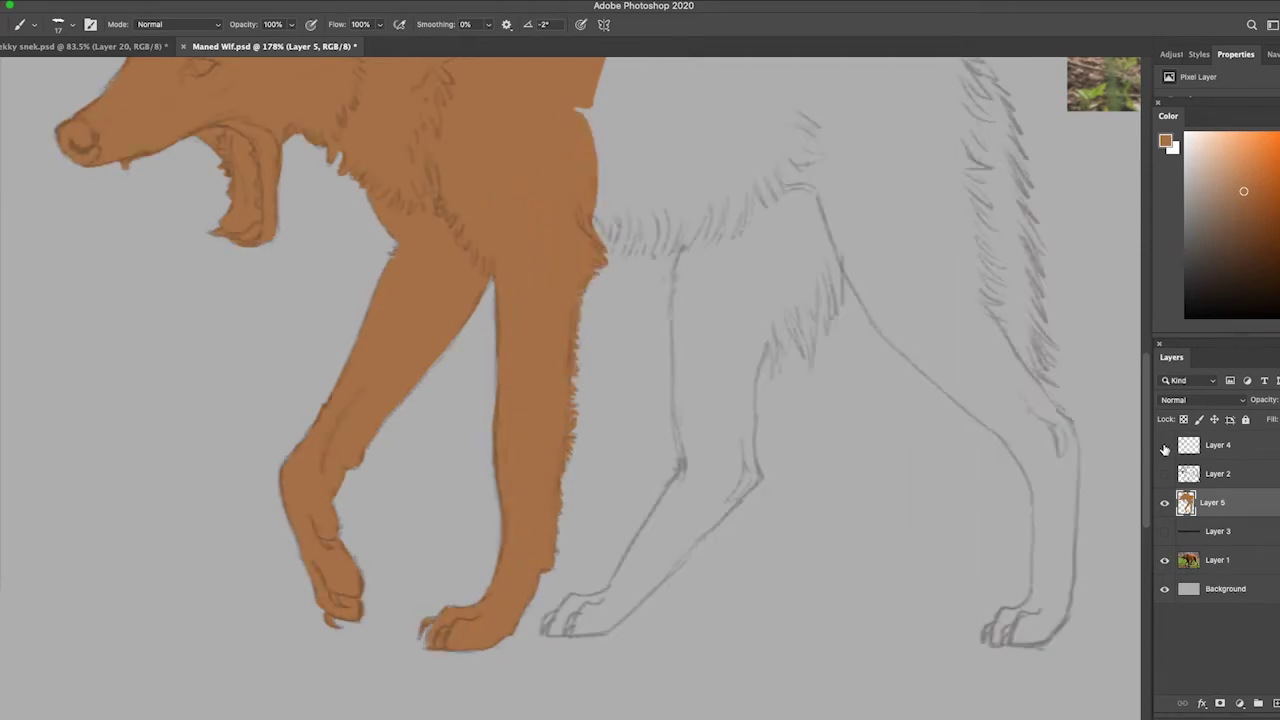
scroll(24, 192, up, 3)
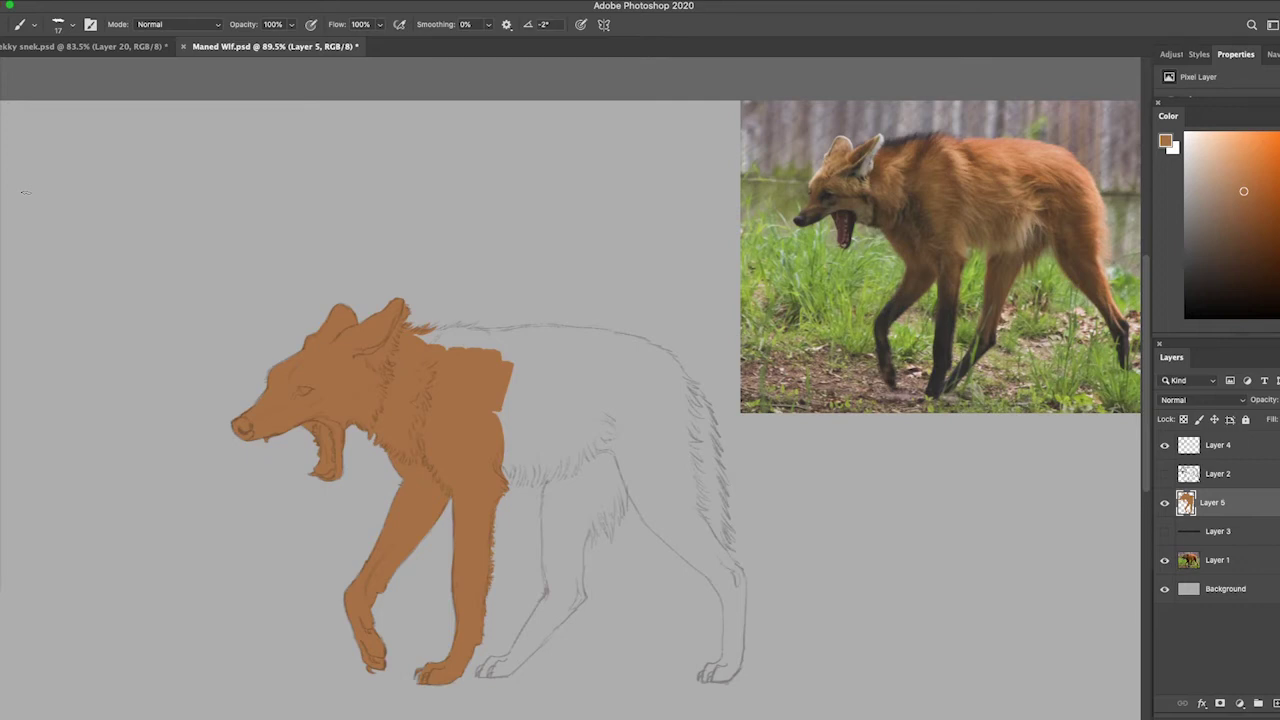
- Block in the belly fur, both hind legs, the tail and the back contour with flat orange-brown
drag(505, 478, 610, 435)
mouse_move(622, 513)
mouse_down()
mouse_move(578, 563)
mouse_move(613, 574)
mouse_move(512, 648)
mouse_move(548, 592)
mouse_move(546, 480)
mouse_up()
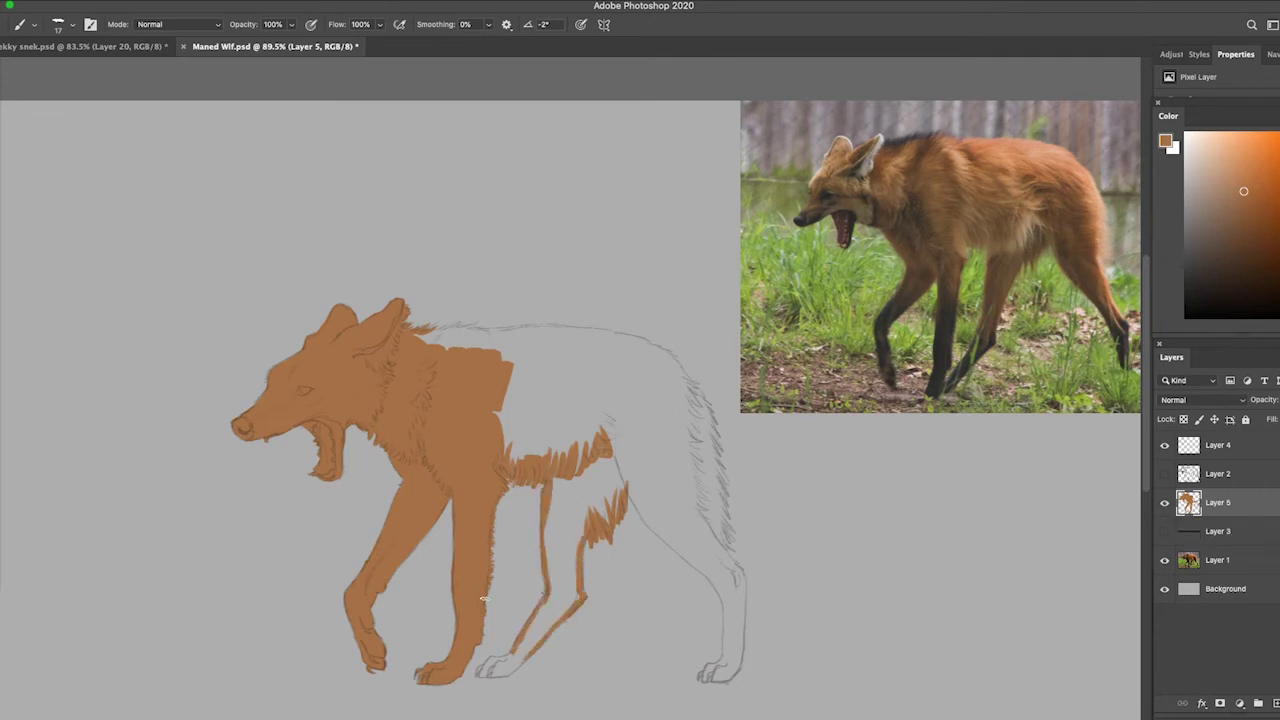
mouse_move(482, 670)
mouse_down()
mouse_move(519, 664)
mouse_move(477, 667)
mouse_move(472, 684)
mouse_move(475, 670)
mouse_move(508, 682)
mouse_move(493, 672)
mouse_move(534, 649)
mouse_move(612, 442)
mouse_up()
mouse_move(706, 666)
mouse_down()
mouse_move(712, 676)
mouse_move(736, 572)
mouse_move(630, 472)
mouse_move(702, 508)
mouse_move(722, 540)
mouse_move(708, 420)
mouse_move(712, 520)
mouse_up()
mouse_move(688, 380)
mouse_down()
mouse_move(620, 333)
mouse_move(420, 332)
mouse_up()
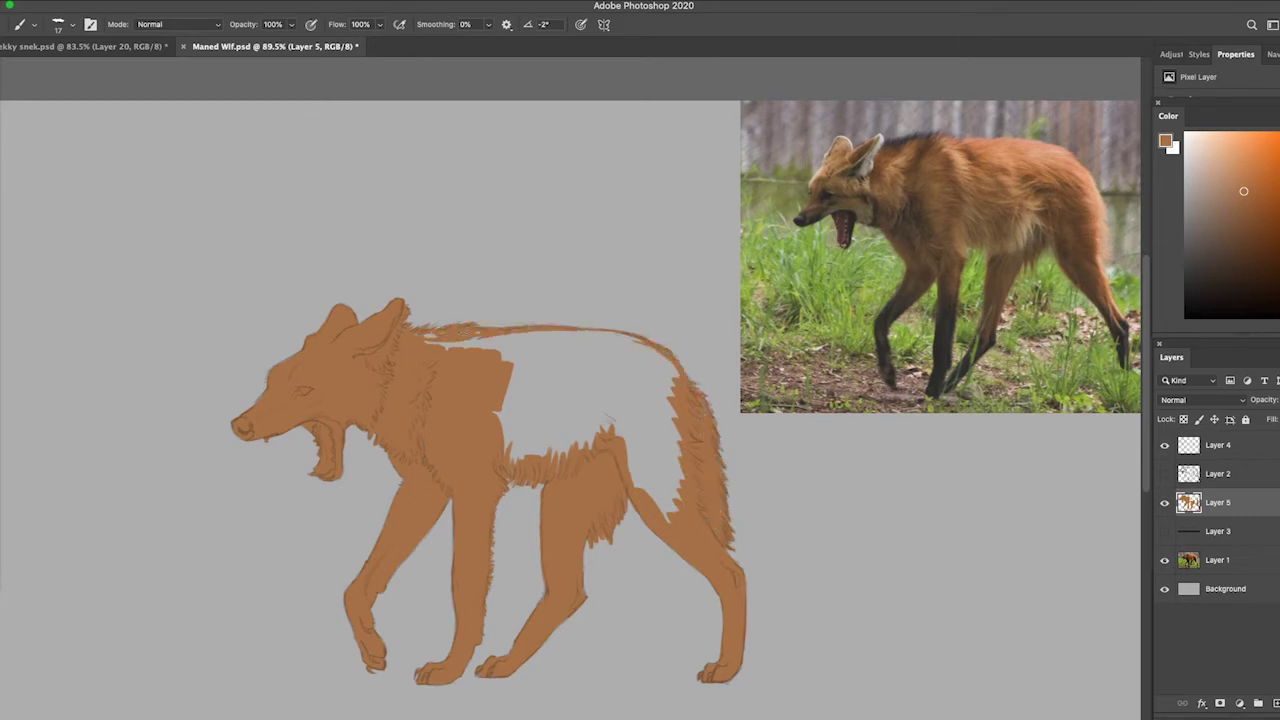
key(g)
click(537, 357)
key(ctrl+z)
- Brush flat orange-brown over the remaining unpainted torso and haunch
key(b)
mouse_move(655, 500)
mouse_down()
mouse_move(612, 422)
mouse_move(618, 371)
mouse_move(504, 467)
mouse_move(547, 423)
mouse_move(567, 453)
mouse_move(647, 426)
mouse_move(640, 388)
mouse_move(537, 336)
mouse_move(507, 344)
mouse_move(507, 368)
mouse_move(577, 418)
mouse_move(605, 370)
mouse_up()
- Add a new layer directly above the Background and try filling it with dark brown, setting the Paint Bucket opacity to 100%
key(ctrl+shift+alt+n)
key(g)
click(149, 206)
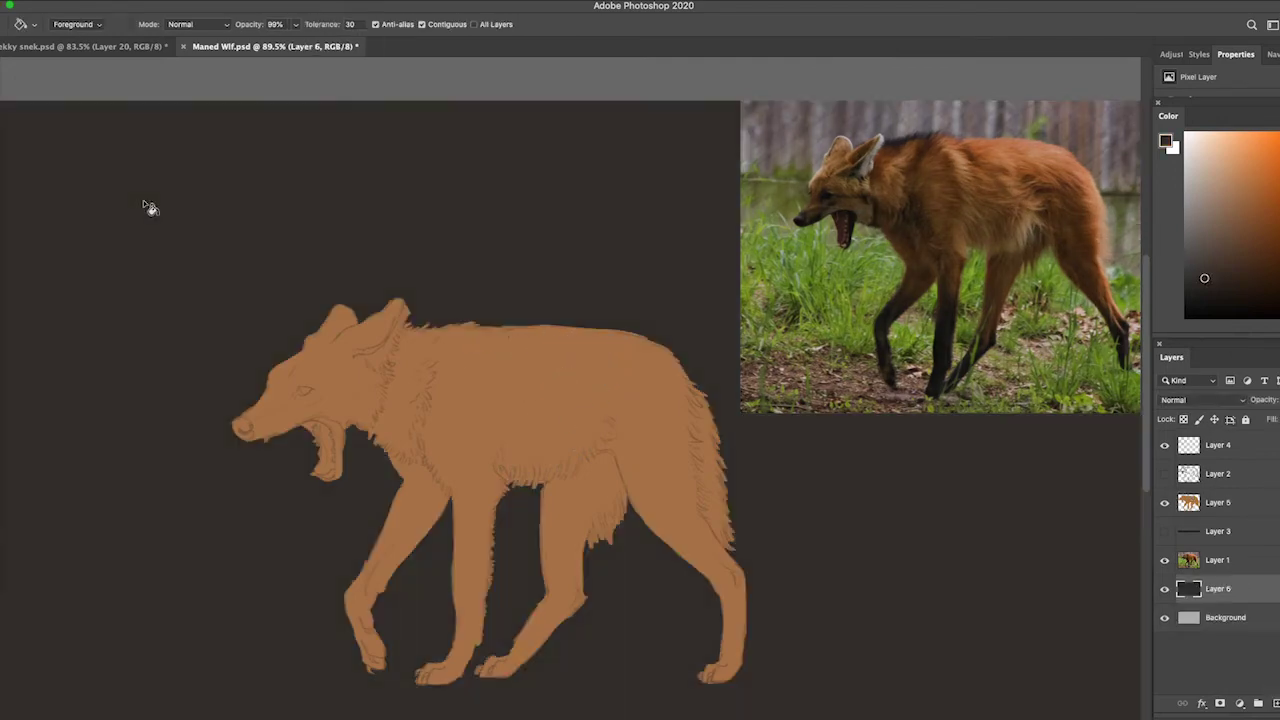
key(ctrl+z)
drag(296, 25, 405, 101)
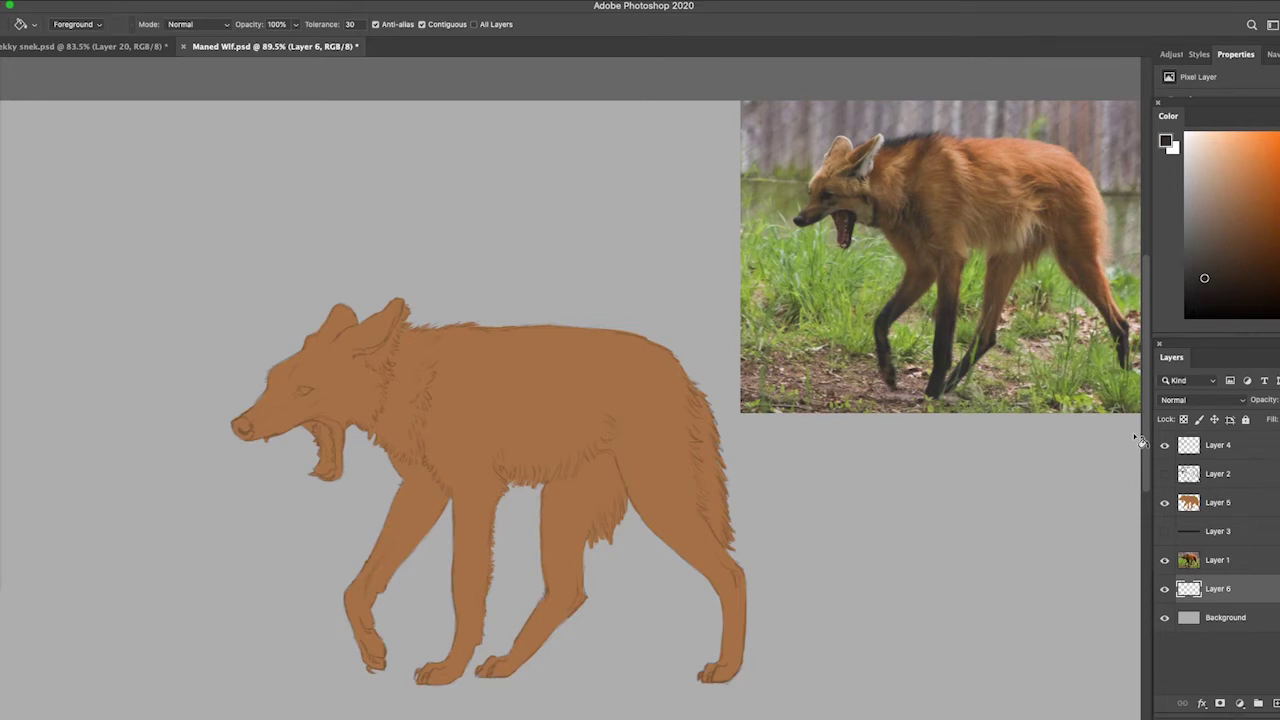
click(543, 366)
key(ctrl+z)
- Add a new layer at the top of the stack and set up a size 5 near-black brush for fur lines
ctrl+click(486, 386)
key(b)
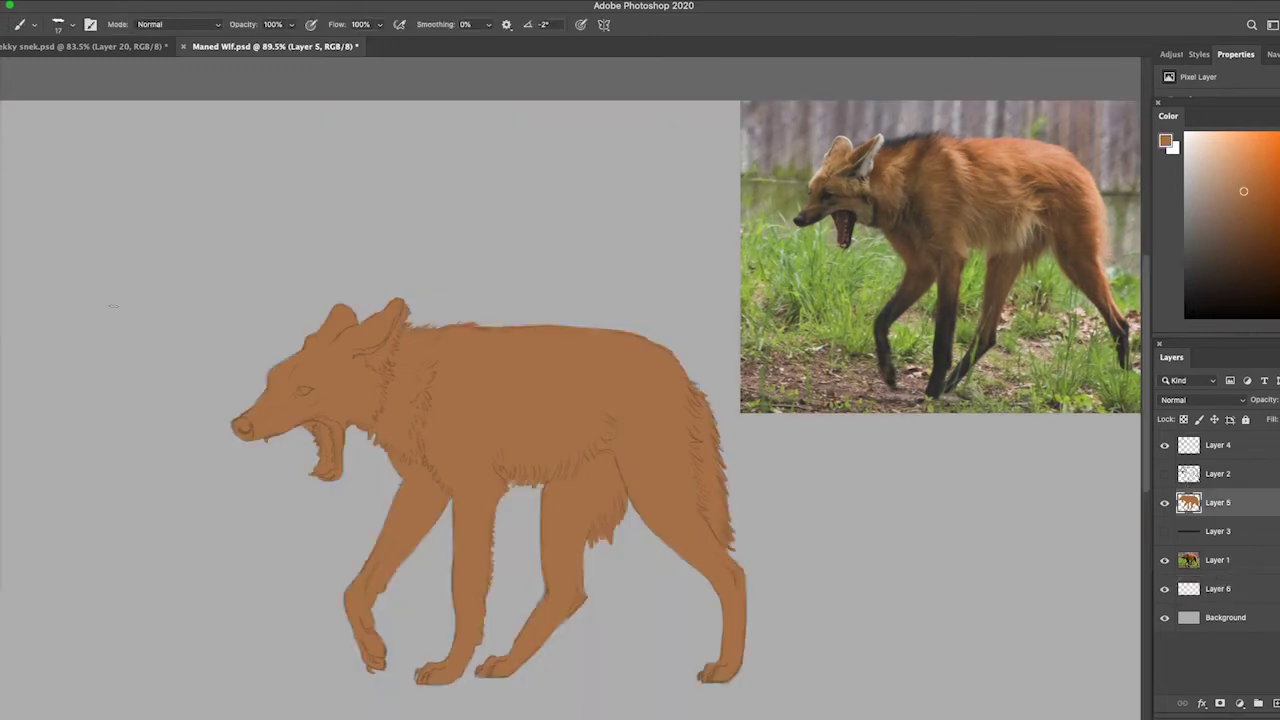
key(ctrl+shift+alt+n)
drag(412, 366, 432, 374)
key(ctrl+z)
key(bracketleft)
key(bracketleft)
key(bracketleft)
key(bracketleft)
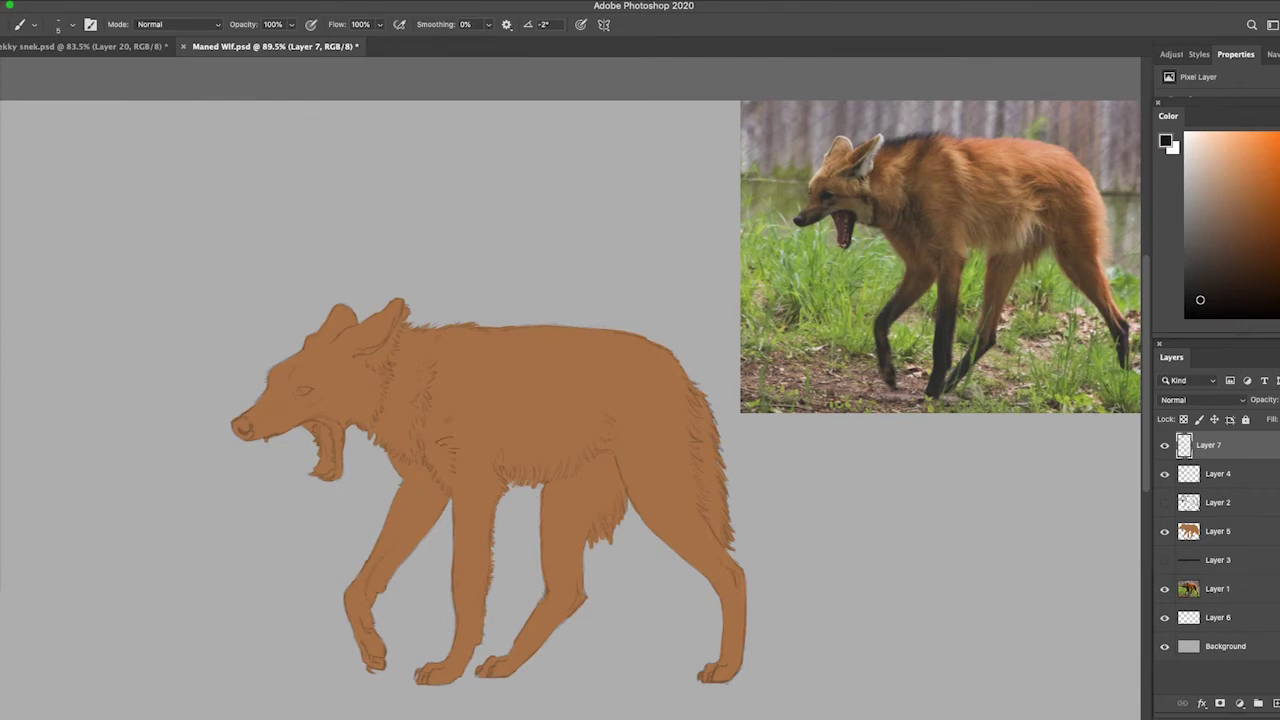
- Draw short dark fur strokes over the neck, mane, shoulder and chest on Layer 7
drag(464, 427, 482, 431)
drag(432, 392, 438, 440)
drag(503, 381, 519, 391)
mouse_move(414, 330)
mouse_down()
mouse_move(440, 340)
mouse_move(440, 358)
mouse_up()
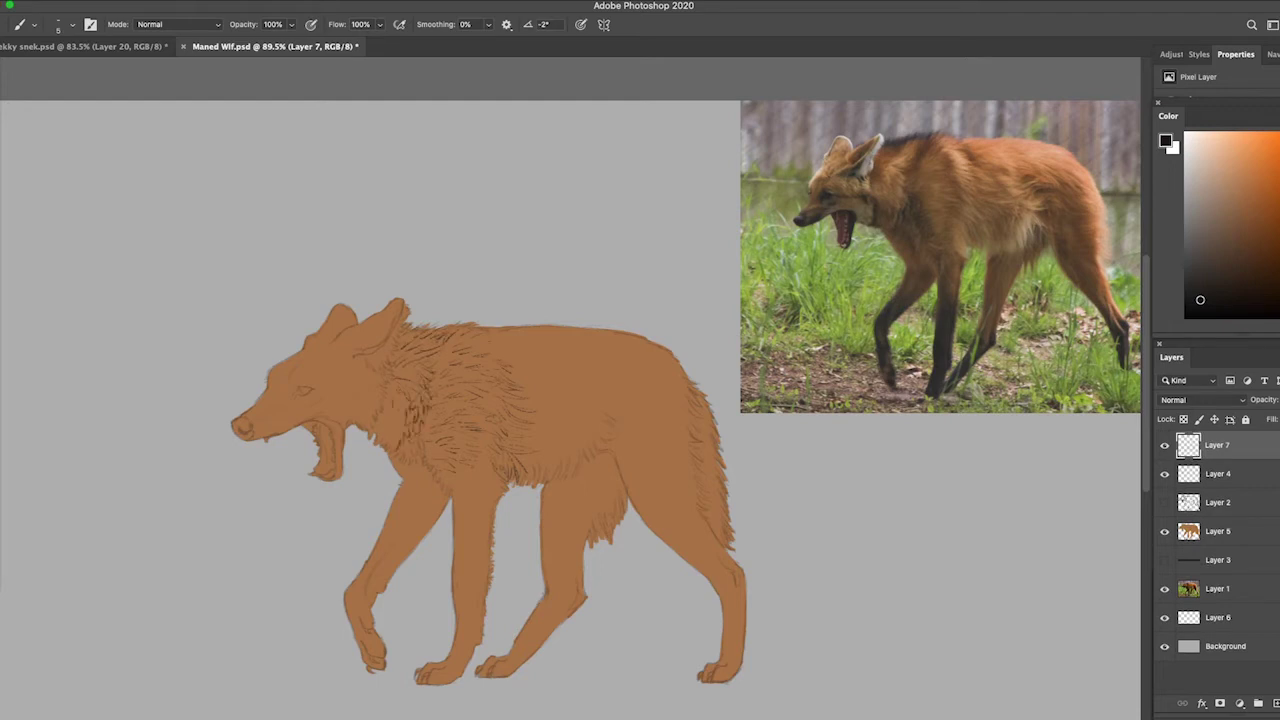
drag(350, 374, 362, 384)
drag(434, 426, 454, 434)
- Draw fur strokes on the upper front legs, belly and flank, following the direction of the coat
mouse_move(442, 482)
mouse_down()
mouse_move(450, 496)
mouse_move(502, 492)
mouse_up()
drag(466, 512, 470, 528)
drag(550, 422, 574, 434)
drag(534, 446, 531, 476)
drag(529, 478, 520, 494)
drag(582, 428, 614, 450)
drag(570, 448, 564, 478)
drag(594, 416, 614, 421)
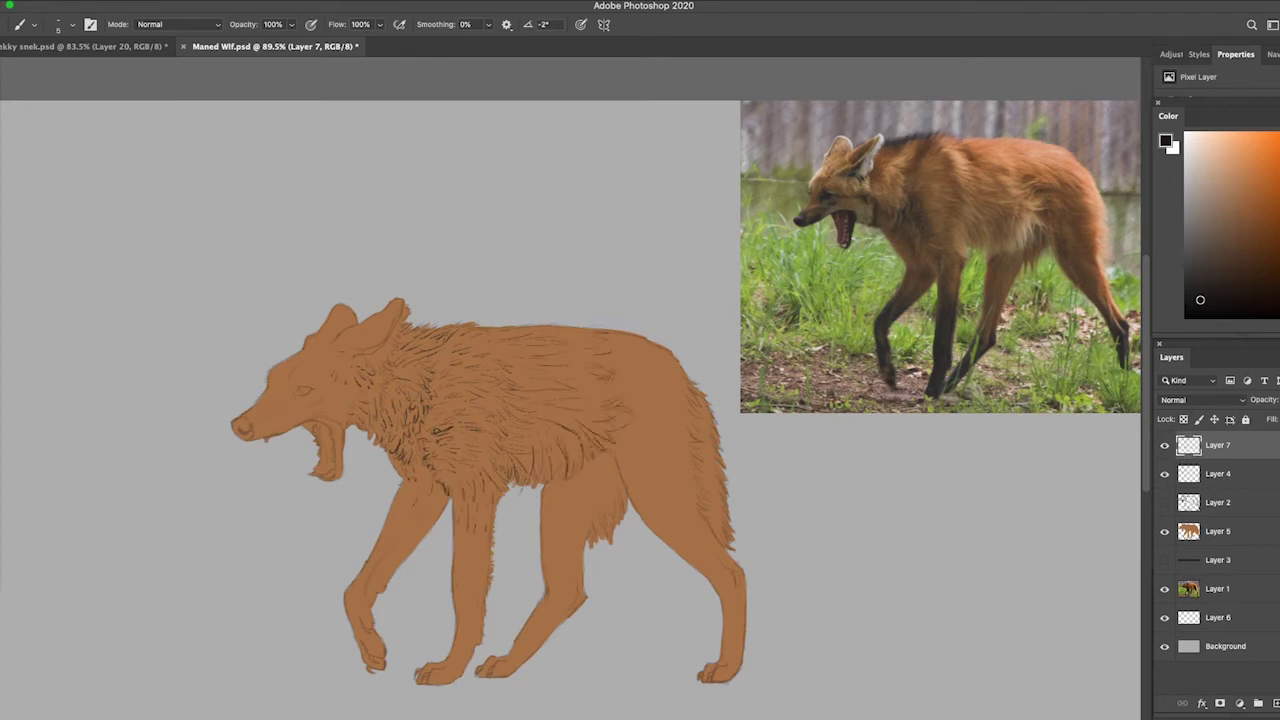
- Draw fur strokes along the back, over the haunch and down the tail
drag(552, 326, 572, 325)
drag(658, 386, 662, 396)
drag(674, 374, 686, 402)
drag(696, 408, 718, 474)
drag(708, 478, 726, 516)
- Add fur strokes to the shaggy far hind thigh and lower the opacity of Layer 7
drag(542, 494, 548, 516)
drag(558, 508, 564, 540)
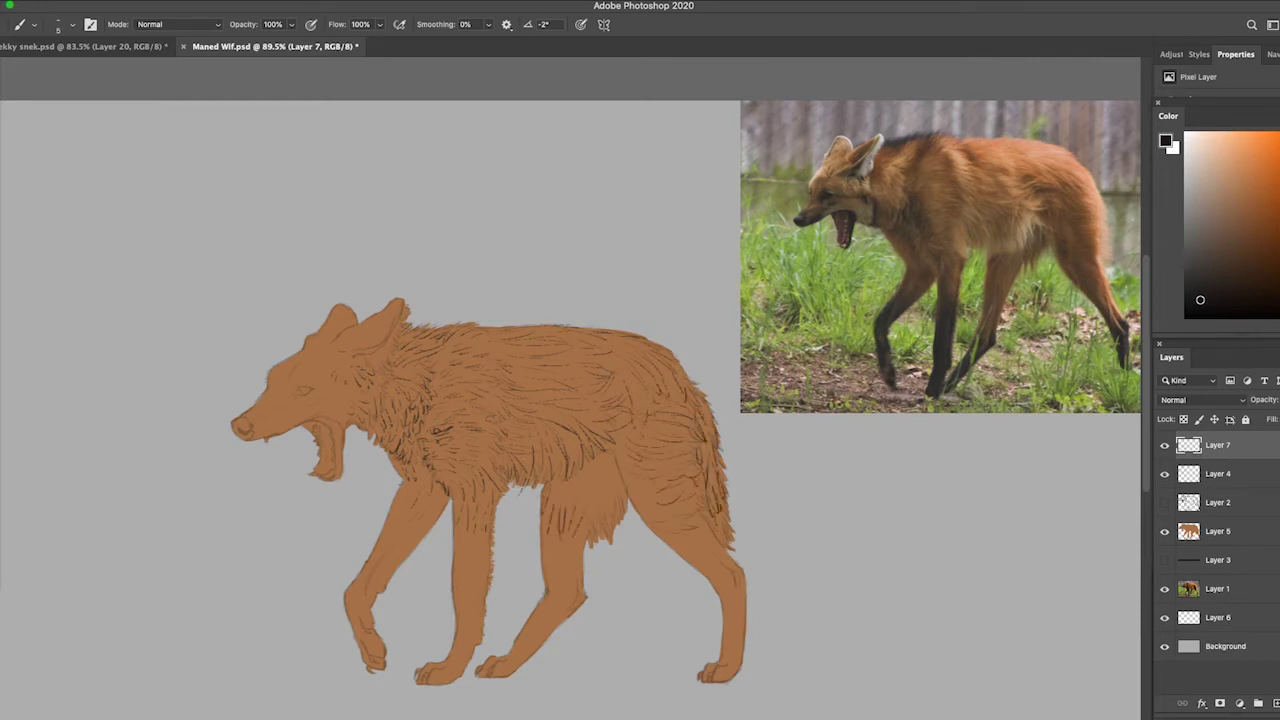
drag(598, 496, 606, 528)
drag(612, 508, 615, 532)
drag(574, 480, 590, 504)
click(1275, 400)
drag(1265, 417, 1275, 417)
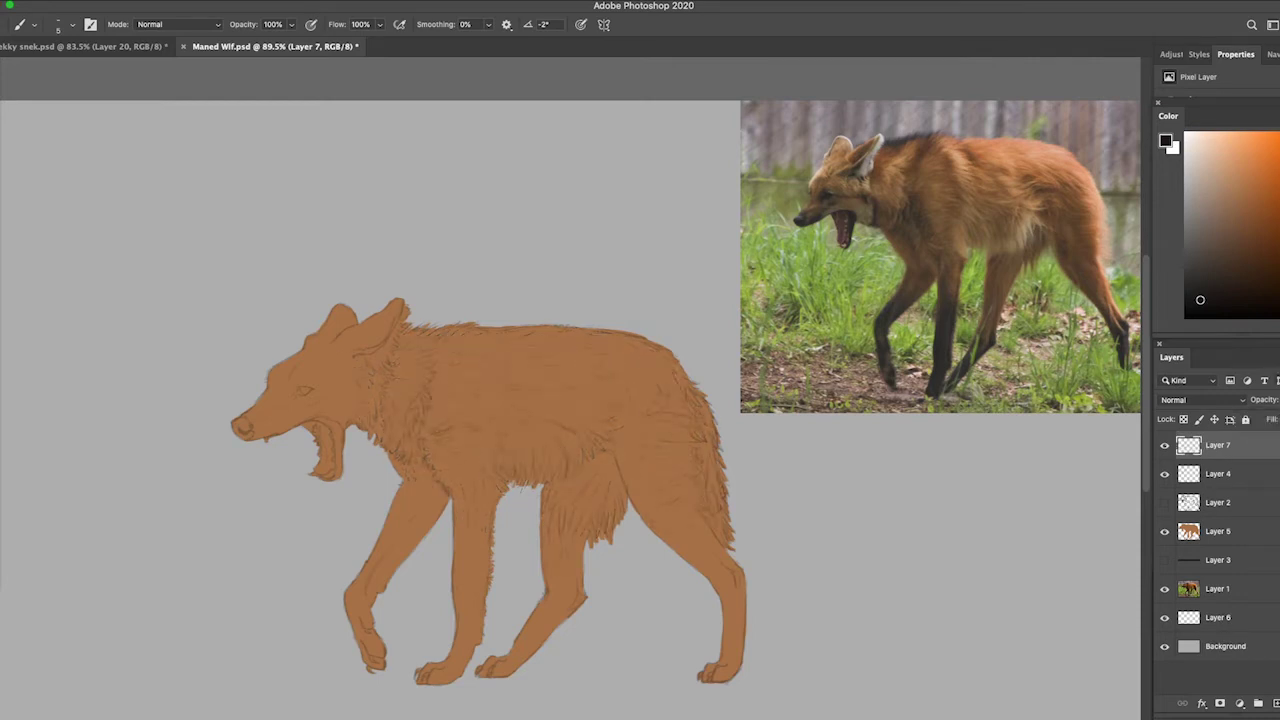
- Shade the body and forehead on Layer 5 with a deeper orange at 25% flow, locking the layer's transparent pixels
click(1217, 531)
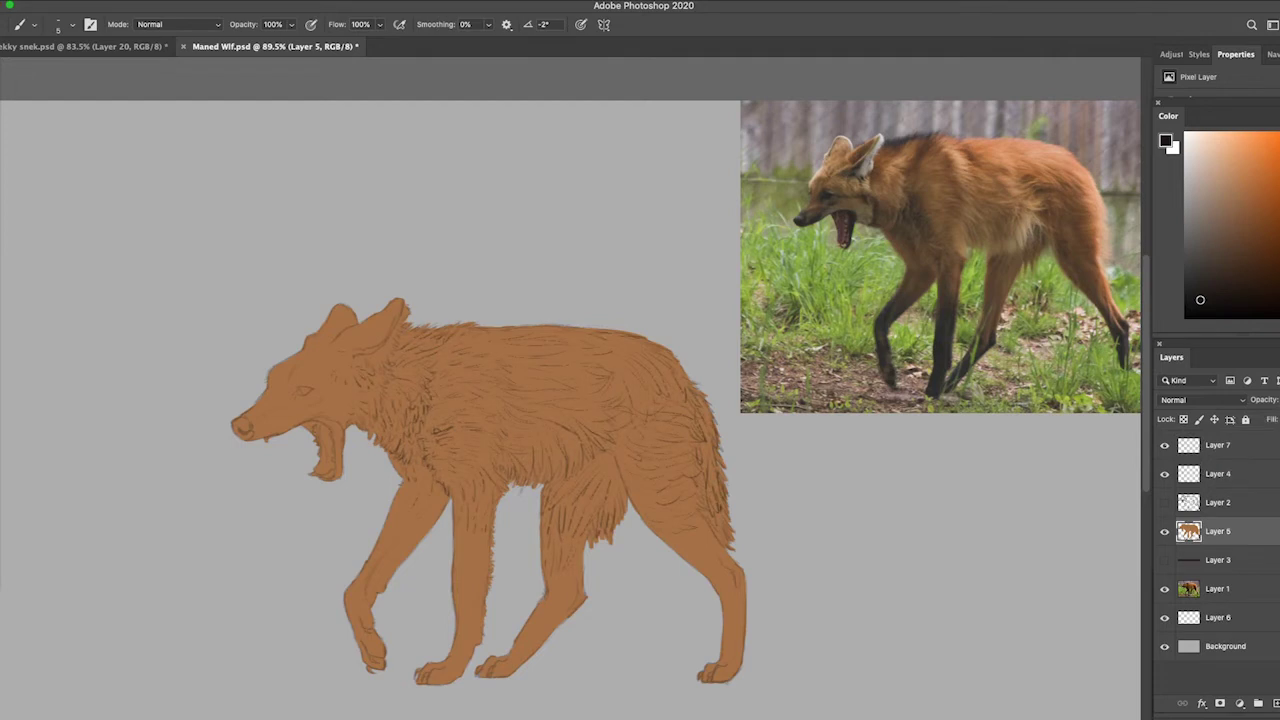
alt+click(473, 567)
key(F5)
key(F5)
click(1254, 193)
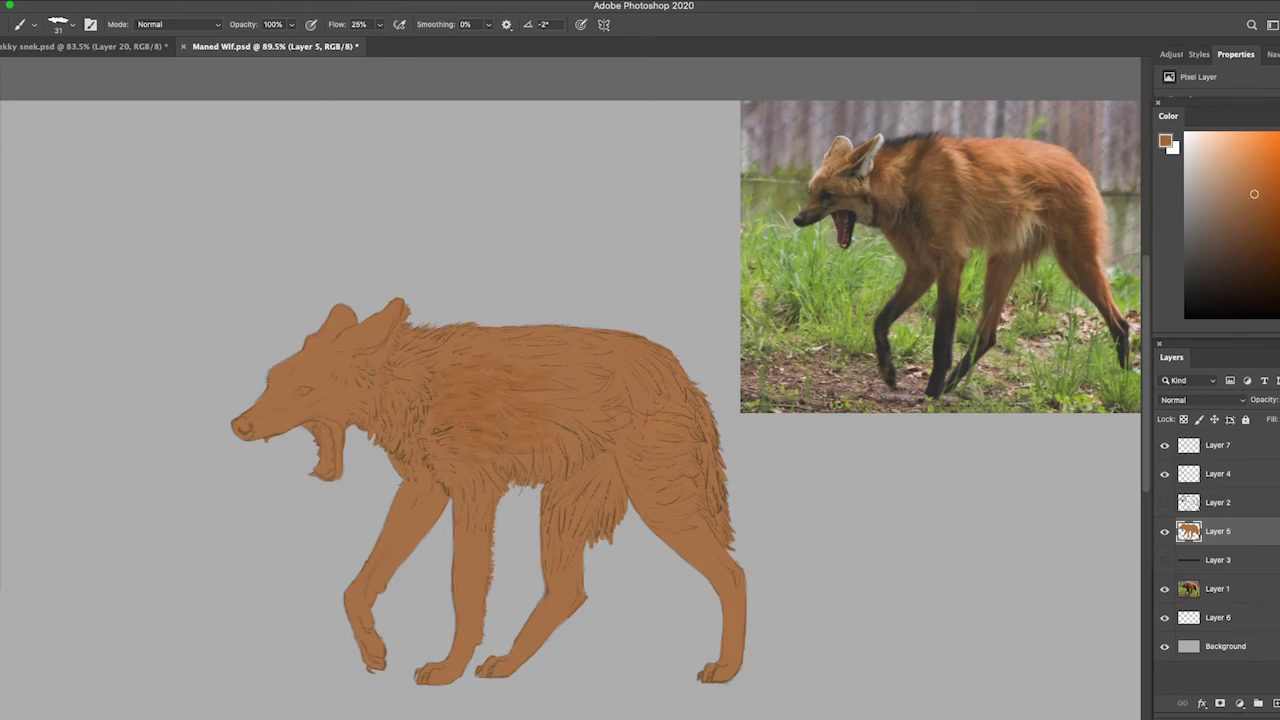
key(period)
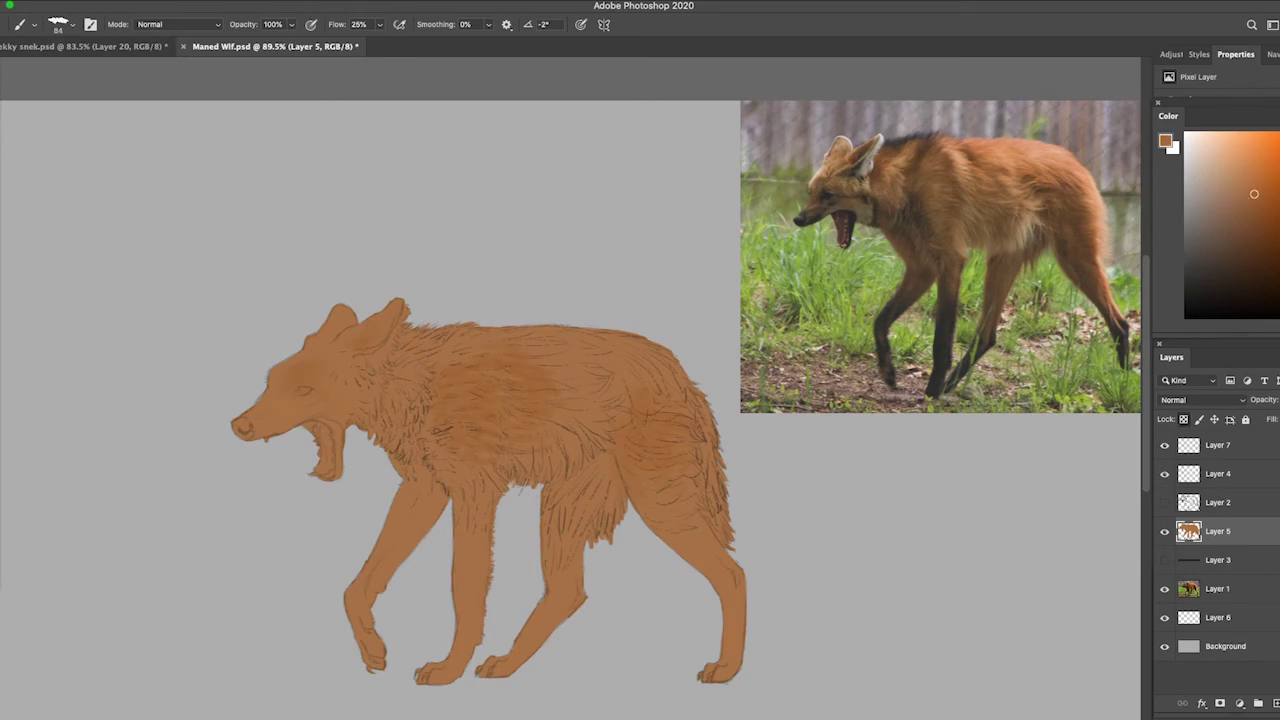
- Darken both ears with brown and try a lighter orange on the flank
alt+click(375, 320)
mouse_move(356, 338)
mouse_down()
mouse_move(396, 320)
mouse_move(318, 312)
mouse_up()
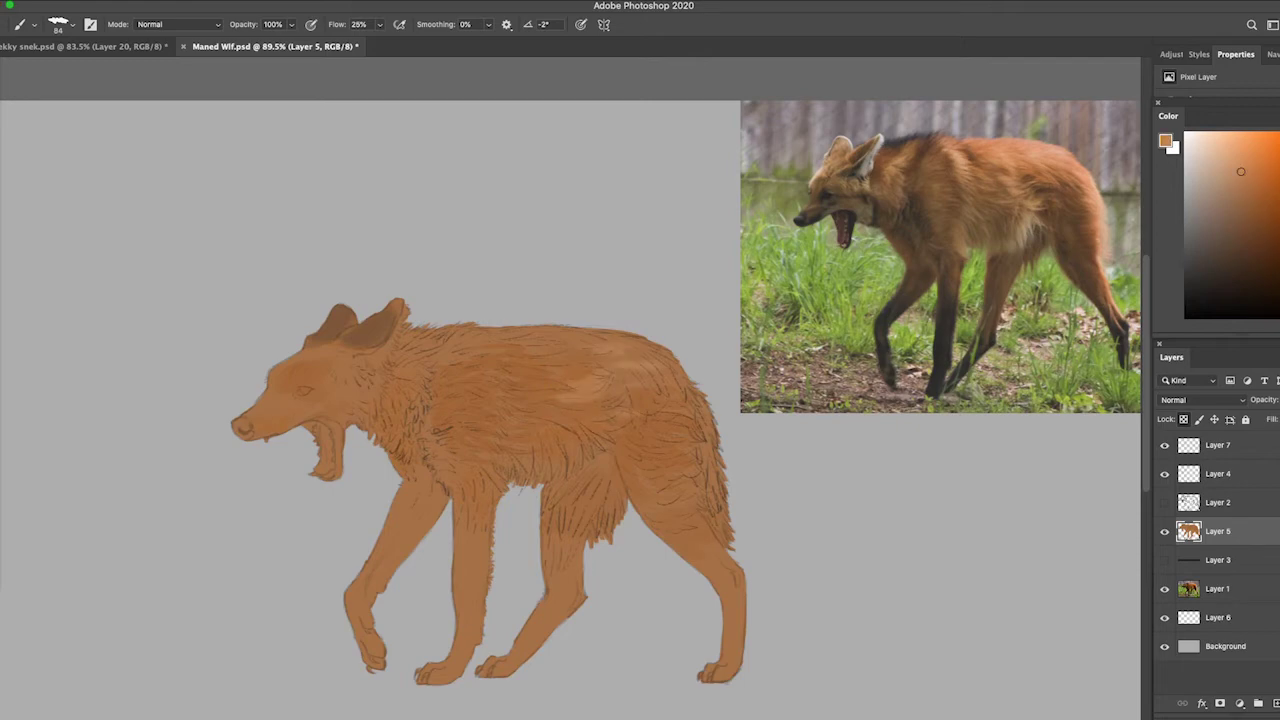
drag(505, 395, 580, 350)
key(ctrl+z)
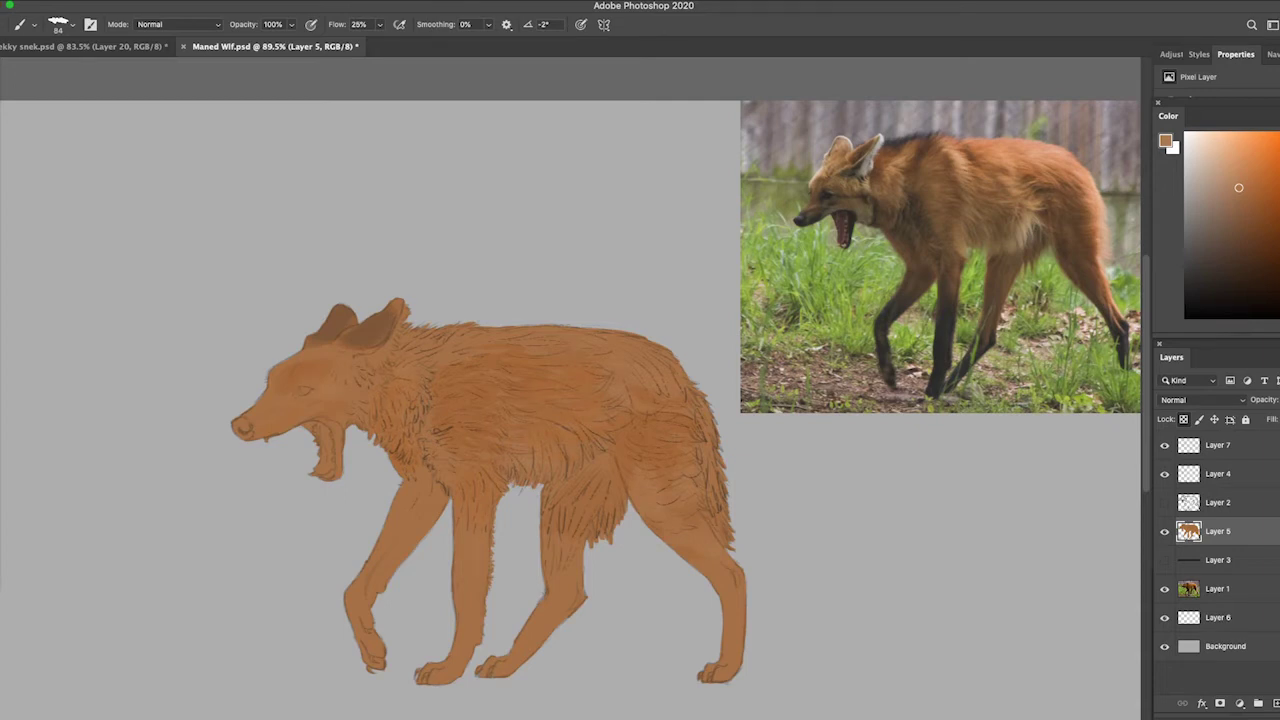
drag(600, 420, 560, 590)
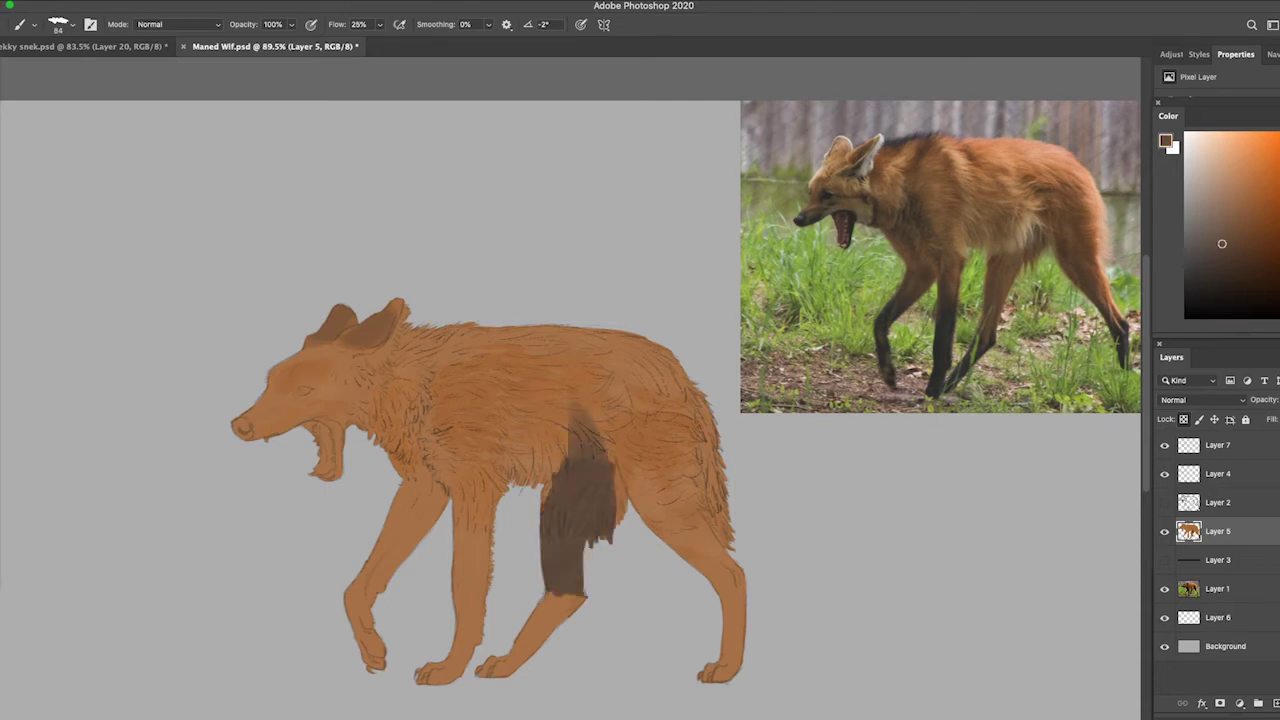
key(ctrl+z)
drag(400, 520, 370, 670)
key(ctrl+z)
click(1218, 284)
drag(400, 520, 370, 668)
mouse_move(470, 560)
mouse_down()
mouse_move(440, 675)
mouse_move(465, 600)
mouse_up()
key(ctrl+z)
key(ctrl+z)
key(ctrl+z)
key(ctrl+z)
key(ctrl+z)
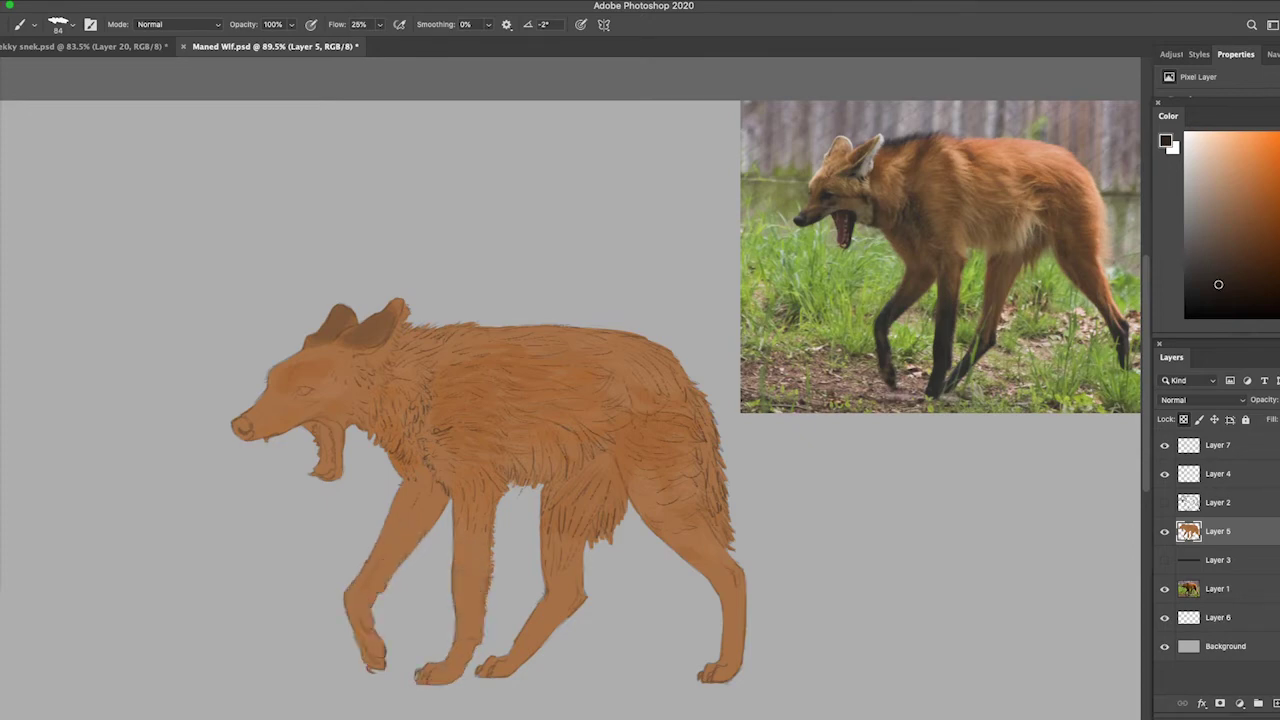
- Paint the lower part of all four legs dark brown down to the paws
click(1230, 272)
drag(400, 528, 368, 668)
drag(470, 555, 450, 678)
drag(560, 615, 495, 670)
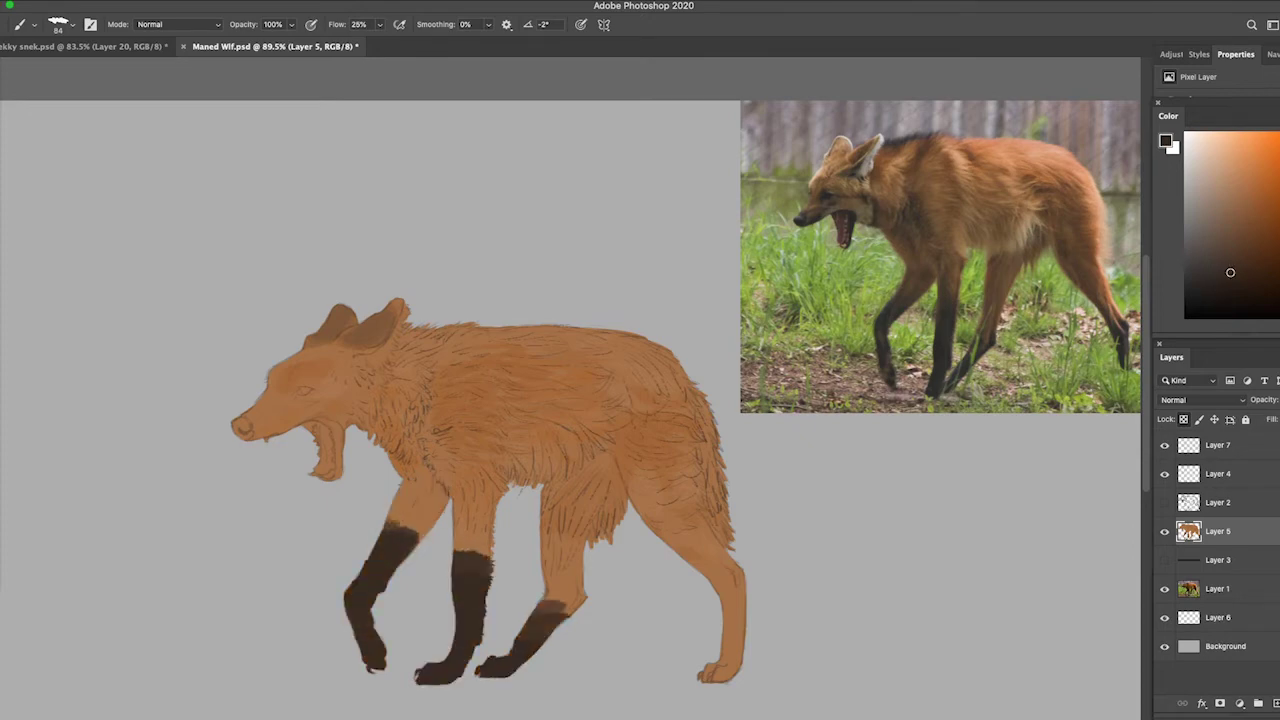
drag(722, 592, 722, 678)
- Lower the brush flow to 1% and soften the transition between dark stockings and orange fur on each leg
click(379, 24)
drag(376, 40, 356, 40)
drag(728, 568, 730, 622)
drag(545, 600, 580, 600)
drag(470, 545, 485, 555)
drag(390, 518, 430, 530)
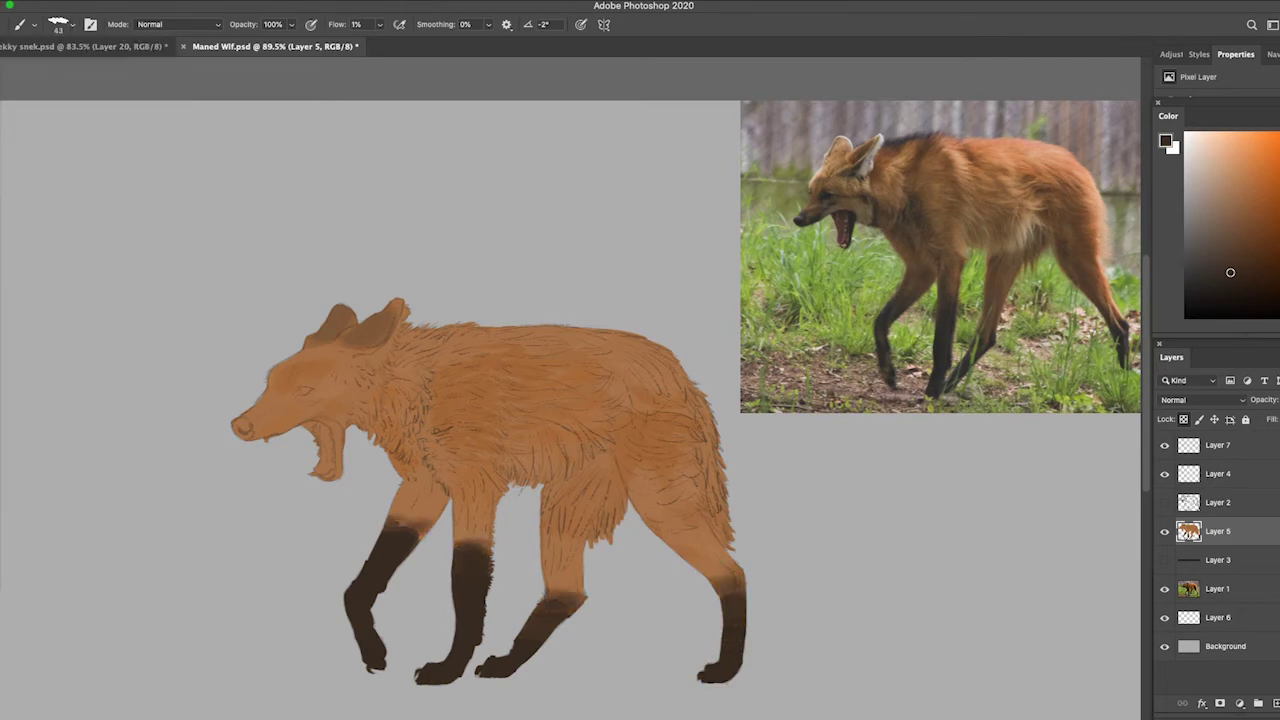
- Softly shade the lower muzzle and the cheek behind the eye with dark brown
mouse_move(250, 428)
mouse_down()
mouse_move(300, 432)
mouse_move(285, 432)
mouse_up()
key(ctrl+z)
drag(348, 380, 368, 390)
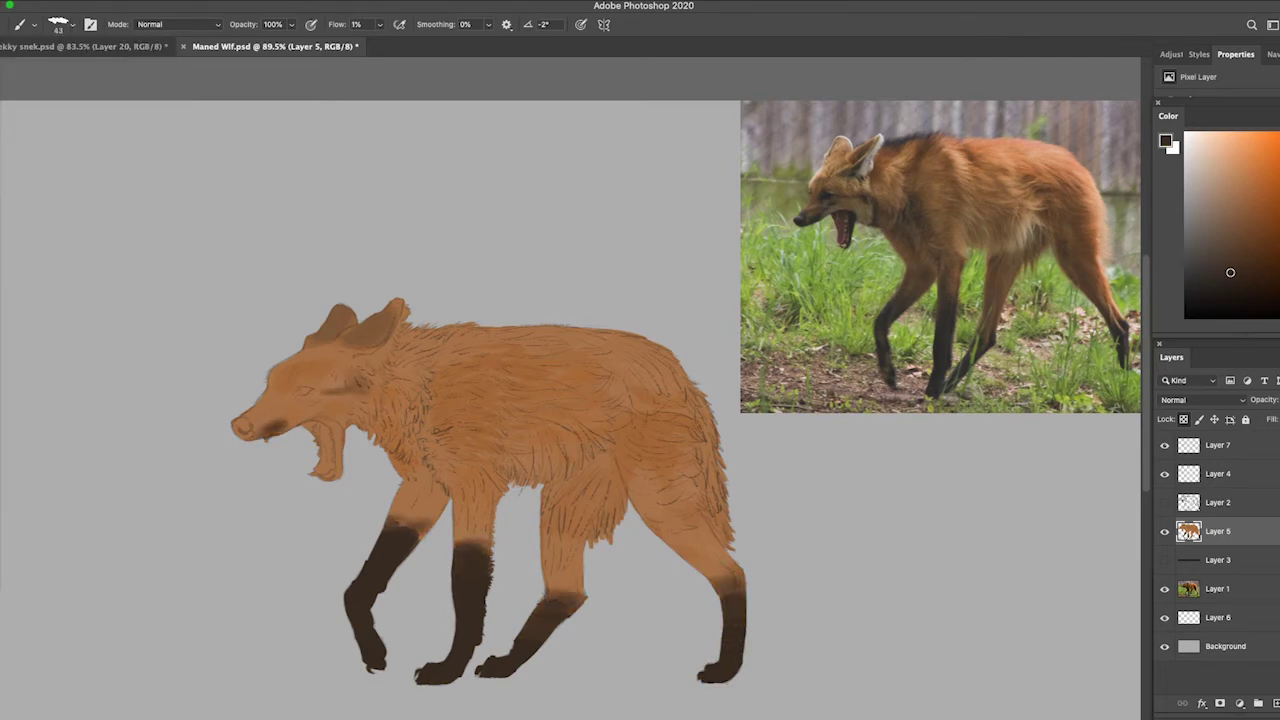
- Outline the eye in a darker brown using a size 23 brush at 100% flow
key(bracketleft)
scroll(212, 393, up, 5)
key(bracketleft)
key(shift+0)
click(1217, 283)
drag(290, 396, 312, 392)
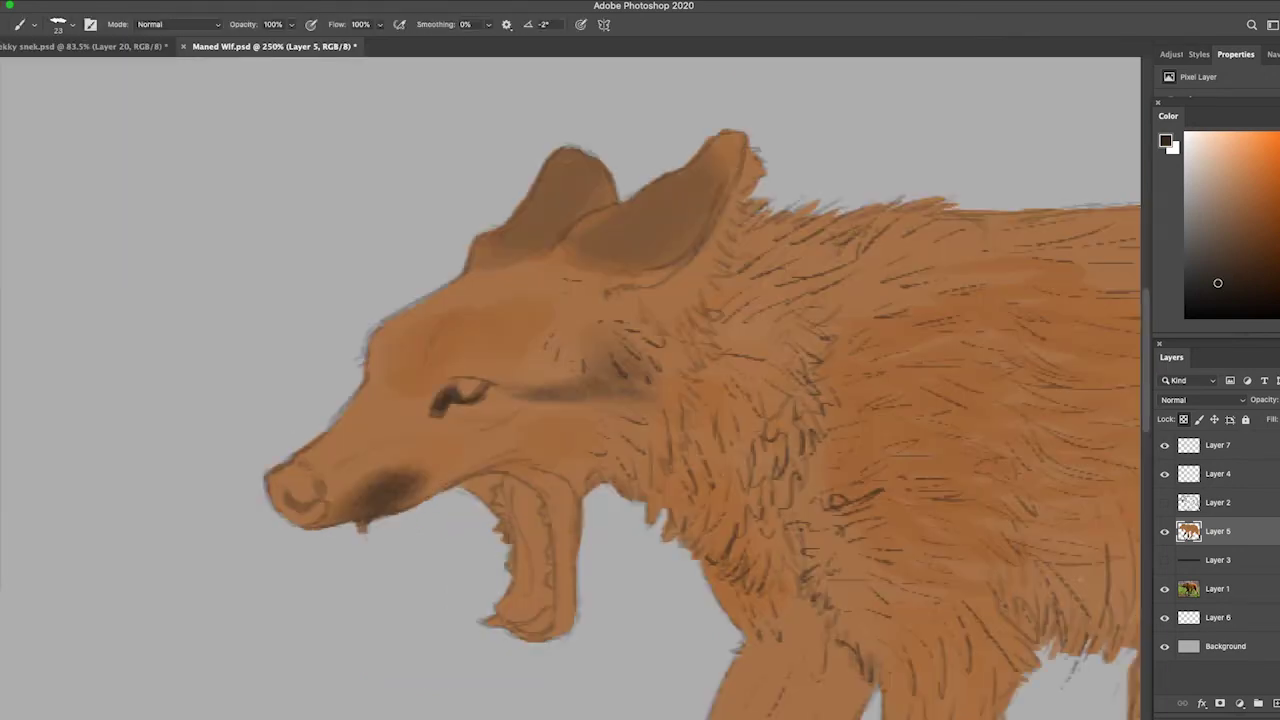
drag(450, 384, 490, 394)
- Paint the nose dark brown and deepen it with near-black
drag(270, 478, 330, 506)
click(1196, 307)
scroll(70, 60, up, 2)
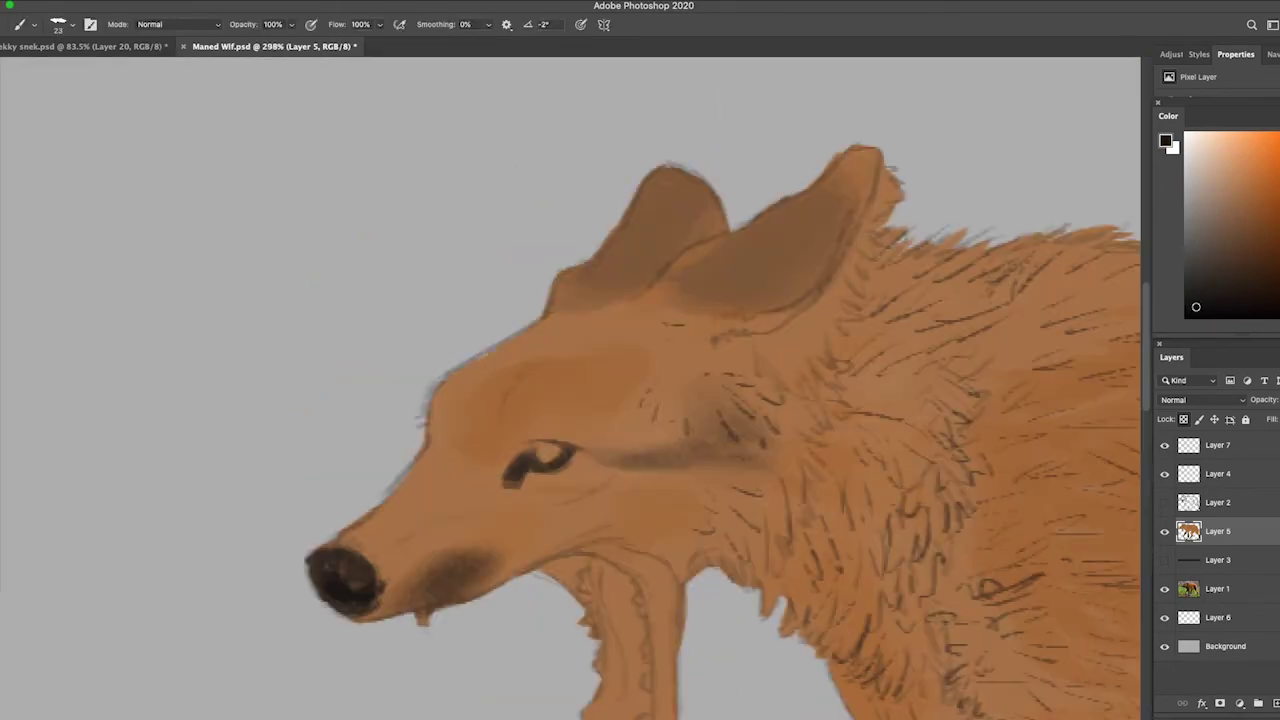
- Set the brush flow to 21% and paint pale cream fur along the lower muzzle, throat and outer ear edge with a size 62 brush
key(ctrl+0)
key(bracketright)
key(bracketright)
key(bracketright)
key(bracketright)
alt+click(485, 335)
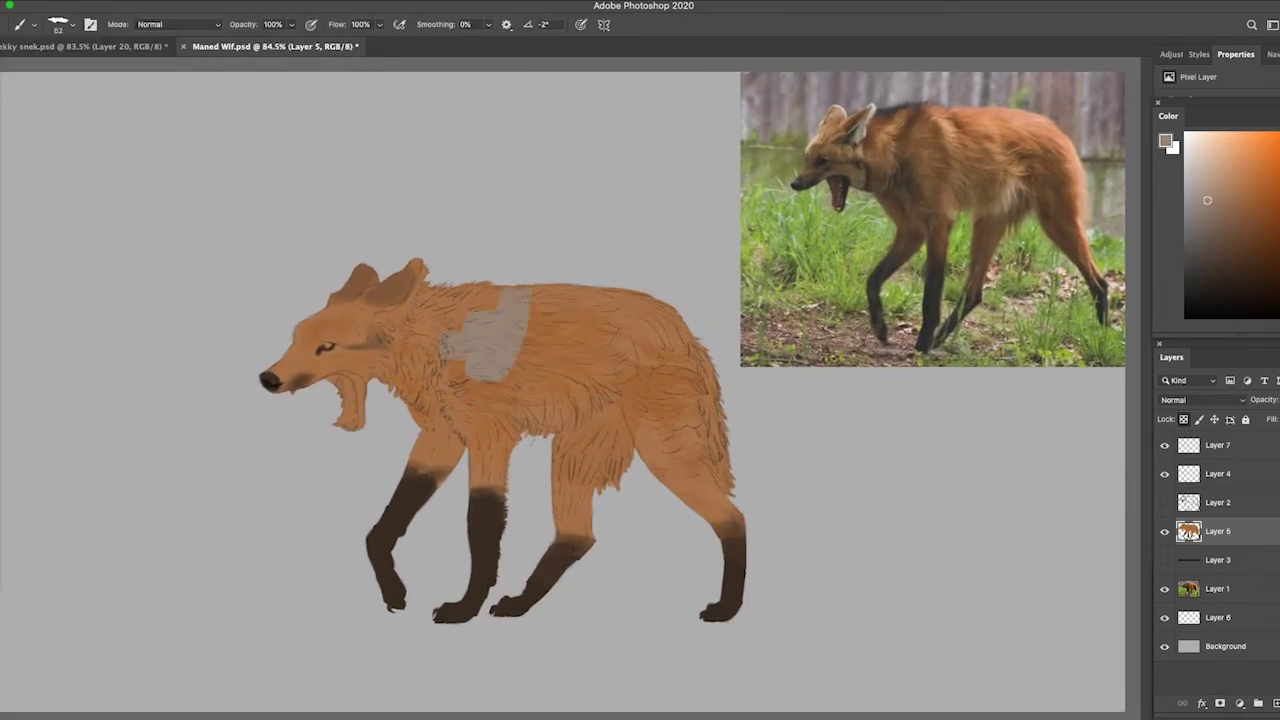
alt+click(518, 352)
alt+click(396, 345)
key(shift+2)
key(shift+1)
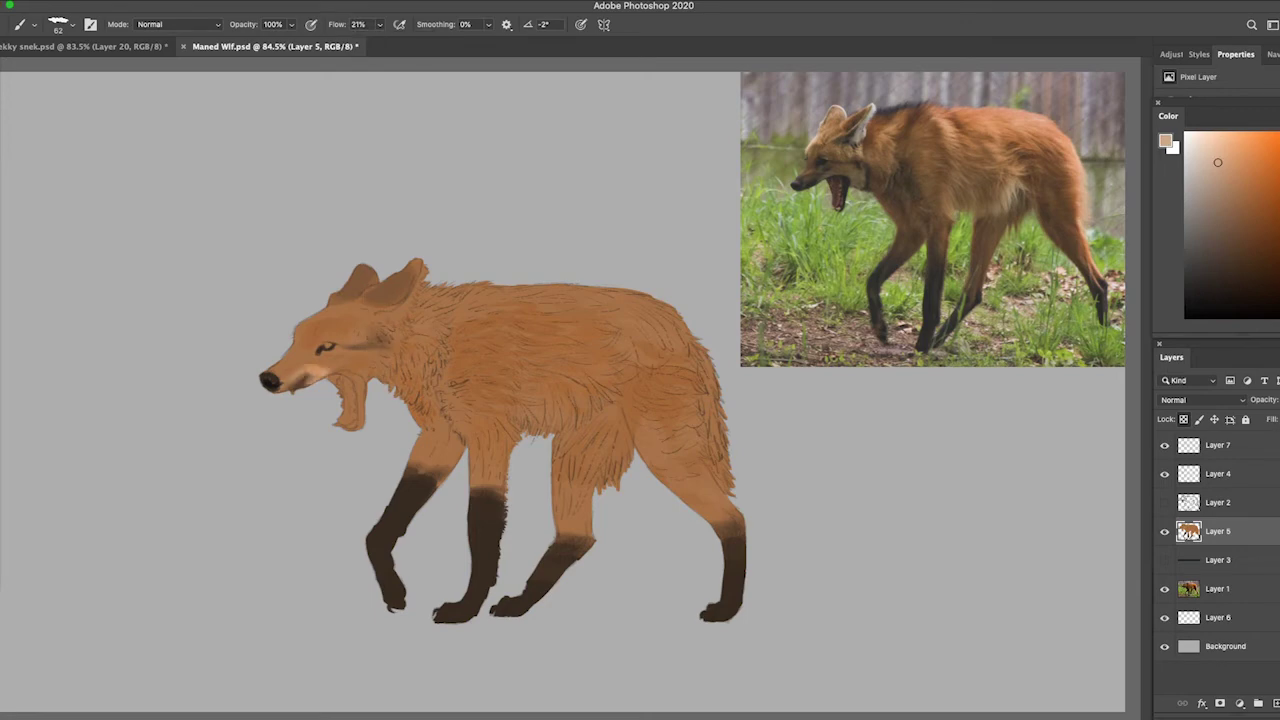
drag(306, 384, 396, 358)
alt+click(352, 336)
mouse_move(422, 272)
mouse_down()
mouse_move(396, 324)
mouse_move(386, 320)
mouse_up()
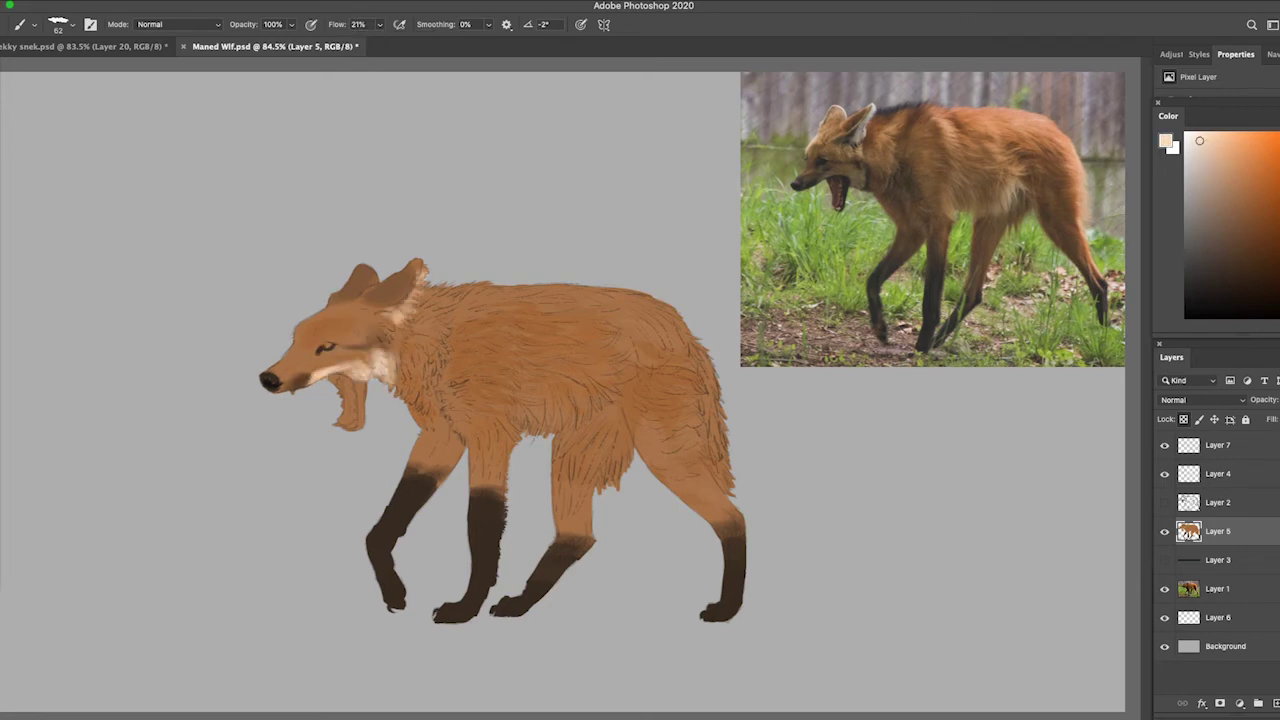
- Brush cream fur strokes onto the tail, flank, belly and lower jaw
drag(712, 370, 726, 488)
drag(604, 380, 562, 430)
drag(622, 358, 596, 396)
mouse_move(620, 348)
mouse_down()
mouse_move(578, 412)
mouse_move(526, 436)
mouse_up()
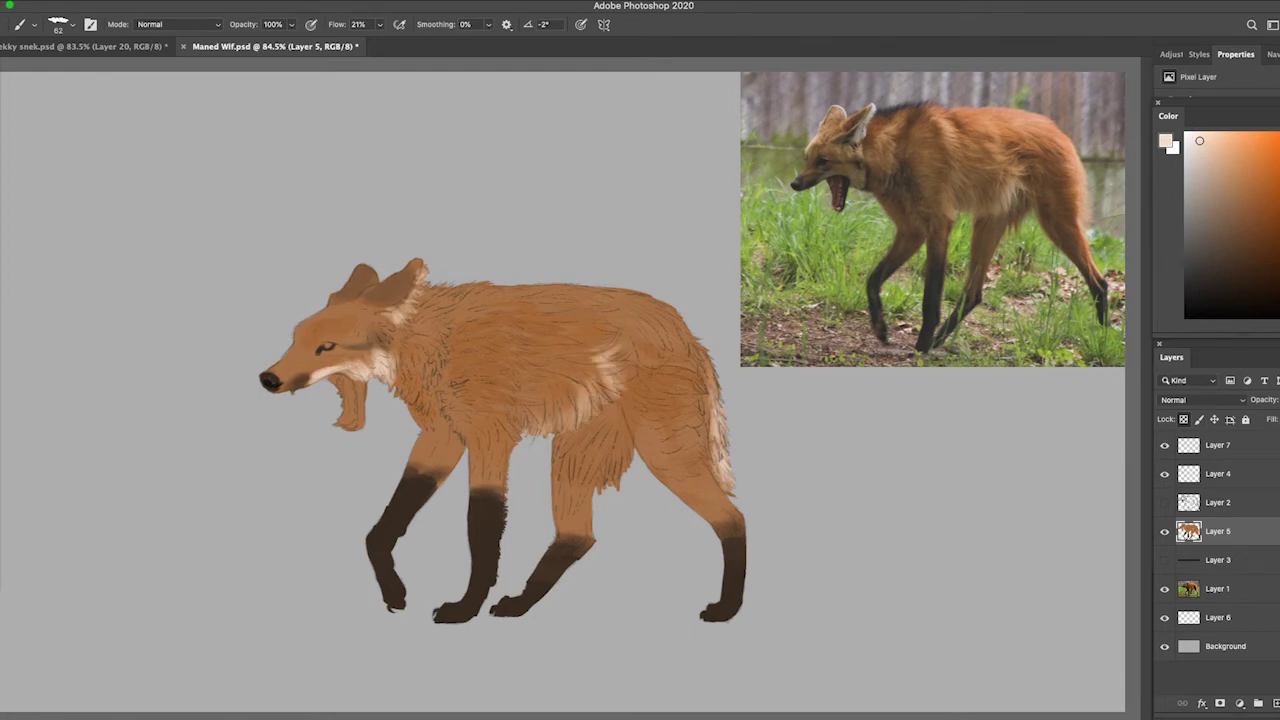
drag(362, 378, 348, 428)
mouse_move(600, 414)
mouse_down()
mouse_move(562, 448)
mouse_move(596, 434)
mouse_up()
- Reduce the brush to size 41 and shade the neck behind the cream throat and the top of the muzzle with dark brown
alt+click(400, 520)
mouse_move(300, 330)
mouse_down()
mouse_move(356, 306)
mouse_move(406, 392)
mouse_up()
key(ctrl+z)
key(bracketleft)
key(bracketleft)
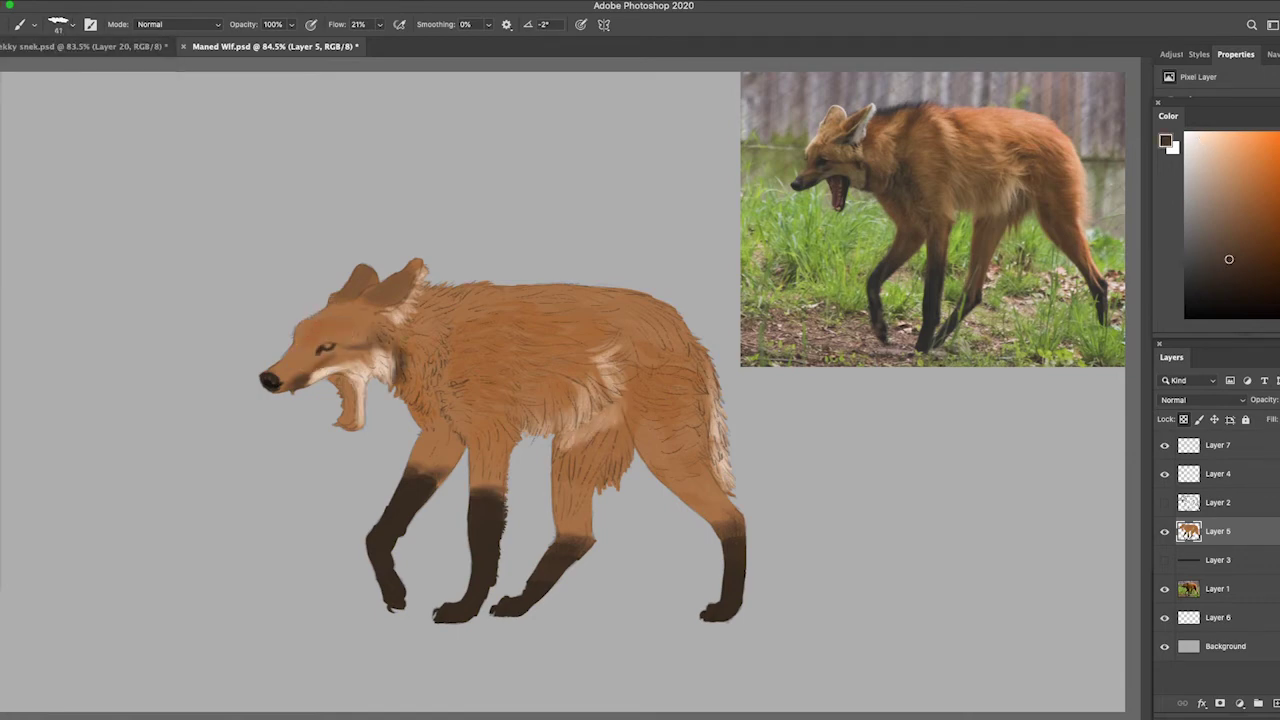
click(1208, 240)
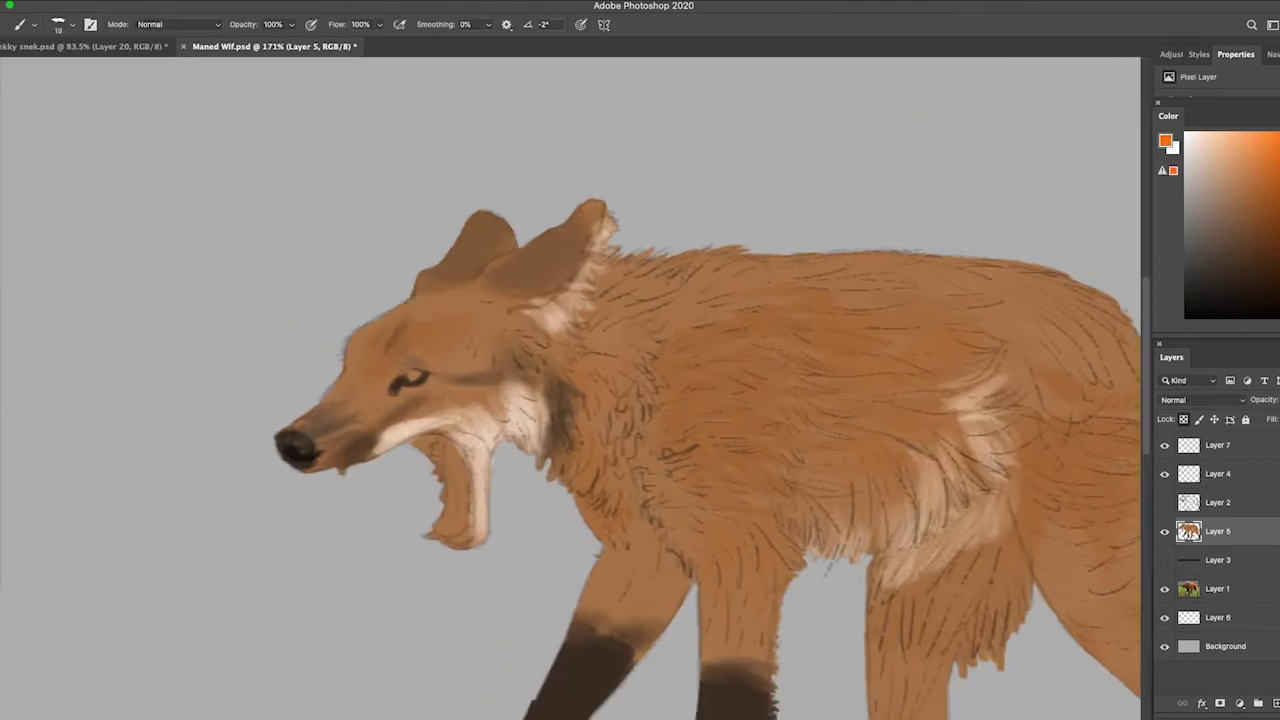
- Paint the eye with a dark brown iris and a near-black pupil using a small brush at 100% flow
click(1244, 251)
drag(405, 372, 420, 380)
click(1258, 269)
key(z)
drag(356, 344, 400, 344)
key(b)
click(1215, 289)
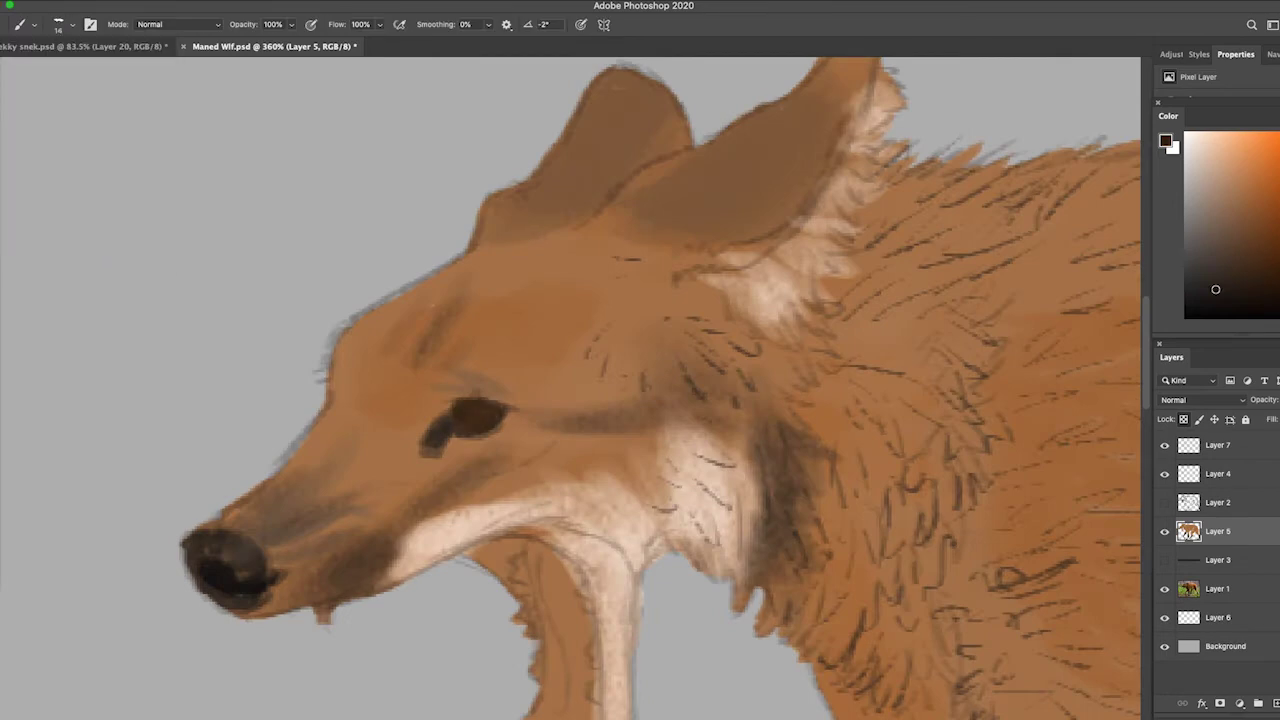
drag(458, 410, 472, 420)
scroll(465, 416, down, 3)
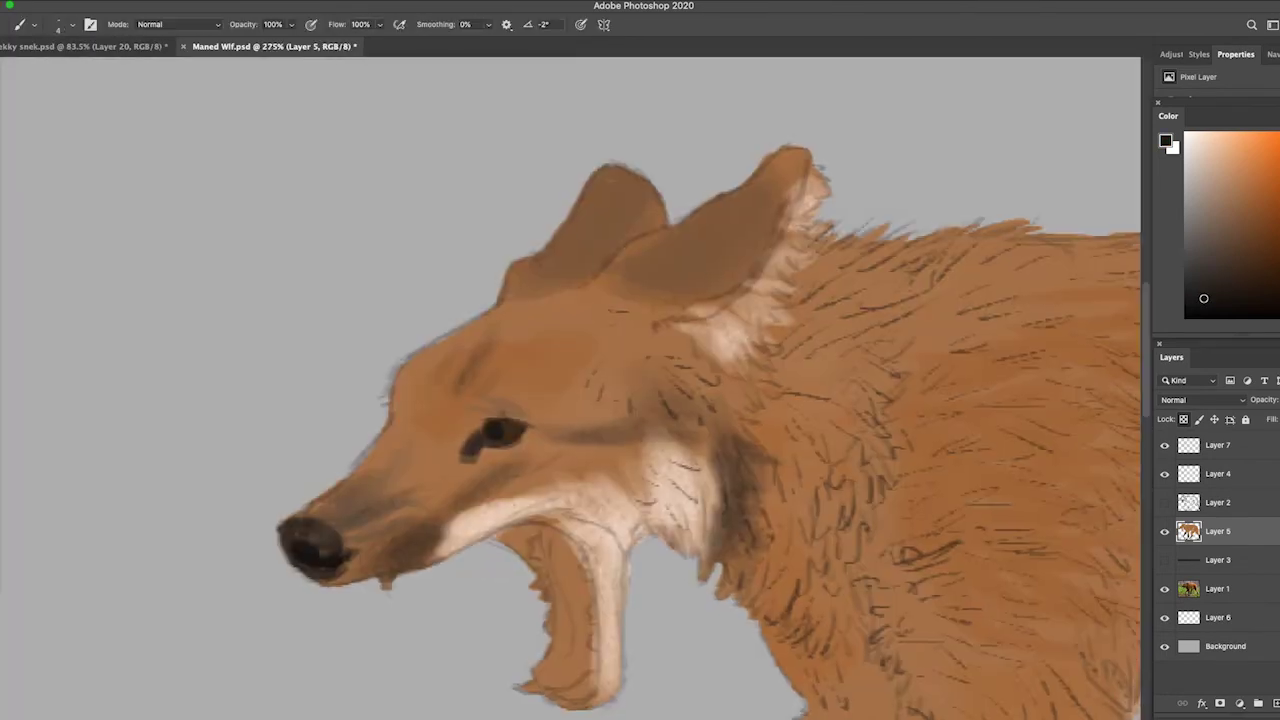
- Fill the inside of the open mouth with pink using a size 14 brush
key(z)
drag(400, 400, 470, 400)
key(b)
click(1225, 181)
click(35, 24)
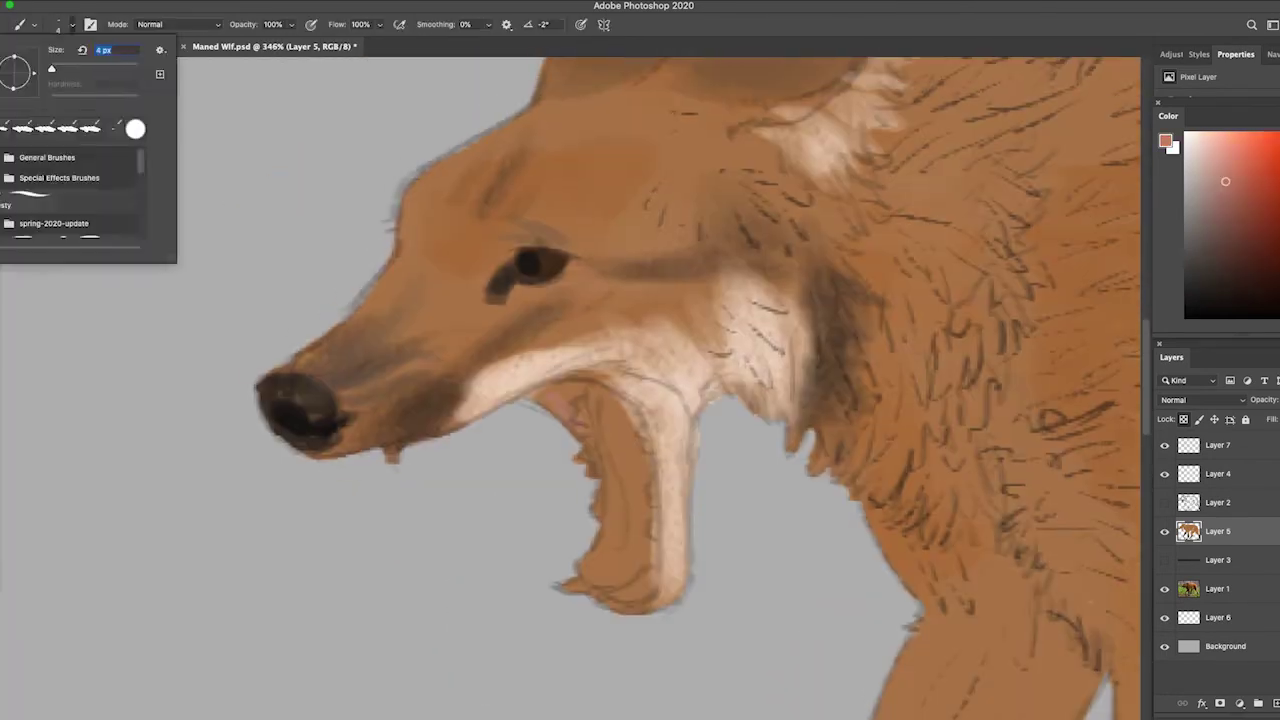
drag(565, 395, 640, 600)
- Shade the tongue, palate and gums with darker, muted reds
drag(1218, 185, 1224, 202)
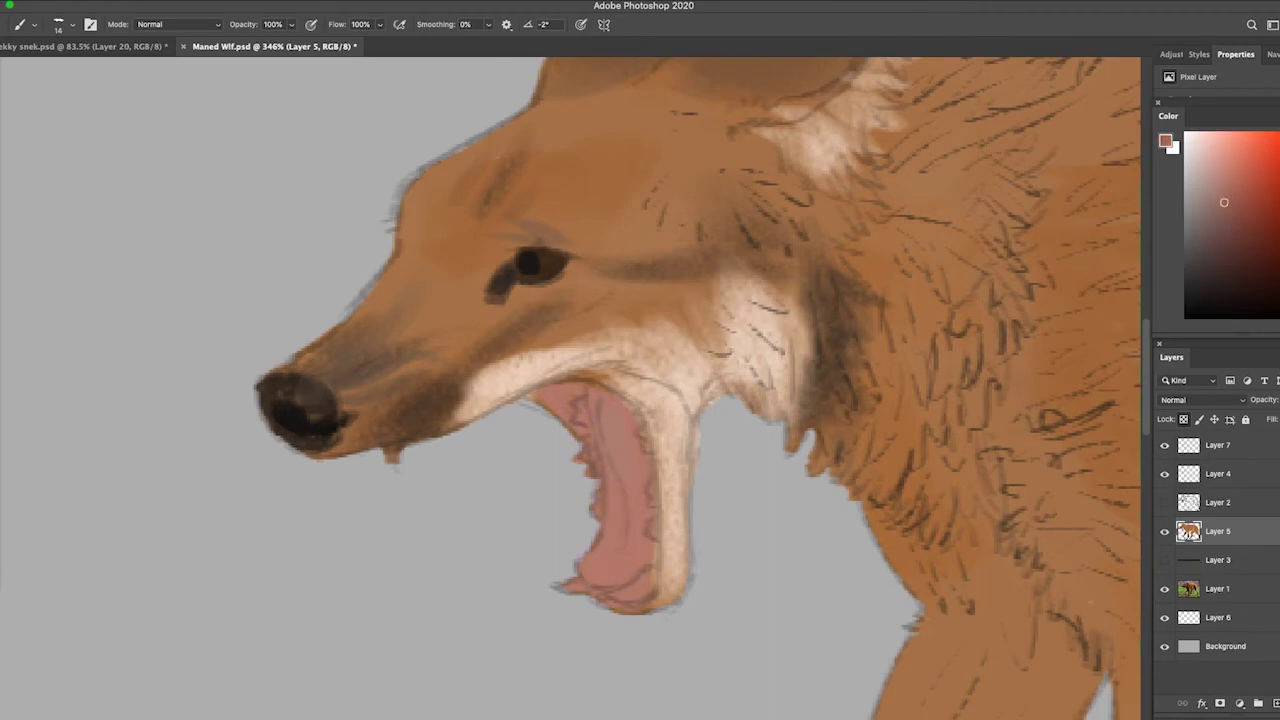
drag(600, 405, 620, 580)
drag(610, 450, 655, 560)
scroll(62, 436, down, 5)
scroll(62, 436, up, 6)
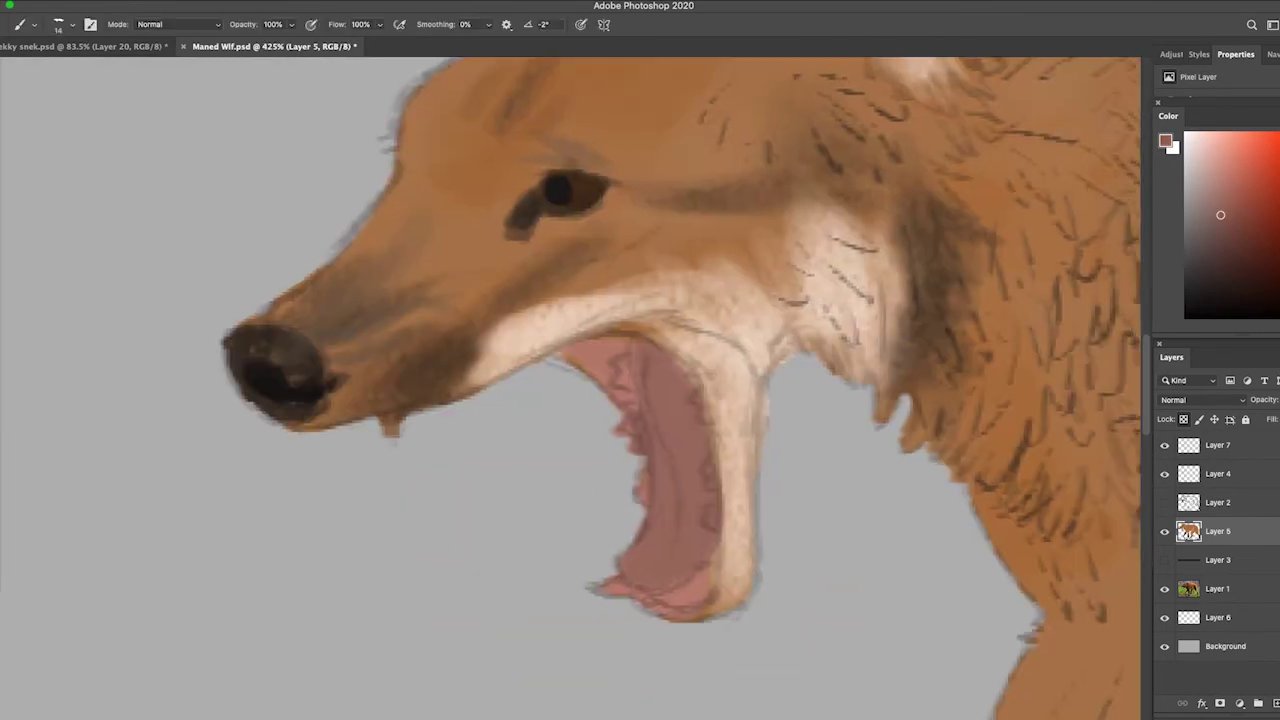
drag(630, 350, 710, 590)
drag(565, 345, 635, 400)
drag(640, 590, 700, 580)
click(1222, 221)
drag(555, 350, 605, 355)
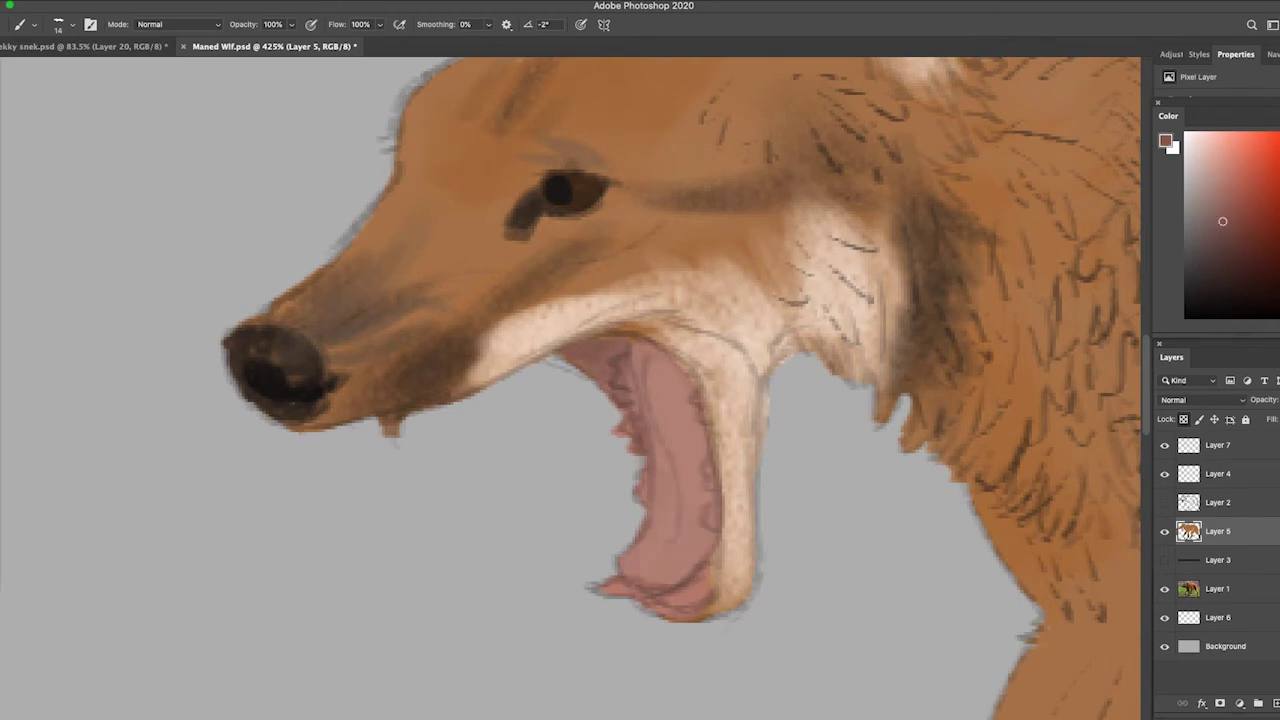
- Paint the teeth and the tip of the lower jaw in pale cream using a size 11 brush
alt+click(605, 378)
click(72, 24)
drag(60, 57, 50, 57)
key(Return)
drag(612, 358, 628, 386)
drag(690, 394, 702, 406)
drag(708, 468, 710, 524)
drag(618, 392, 634, 400)
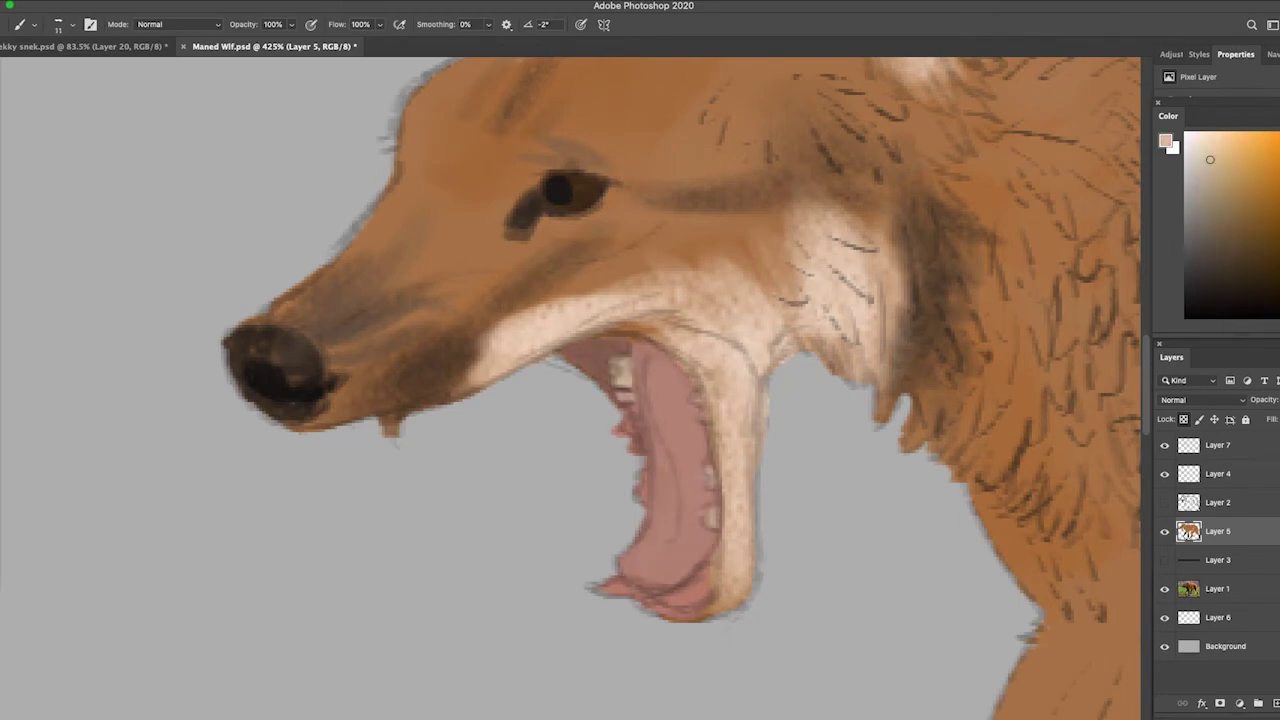
drag(665, 575, 710, 605)
drag(600, 570, 715, 608)
- Paint a near-black lip around the mouth opening and down the lower jaw
scroll(640, 400, down, 5)
scroll(500, 330, up, 3)
click(1218, 276)
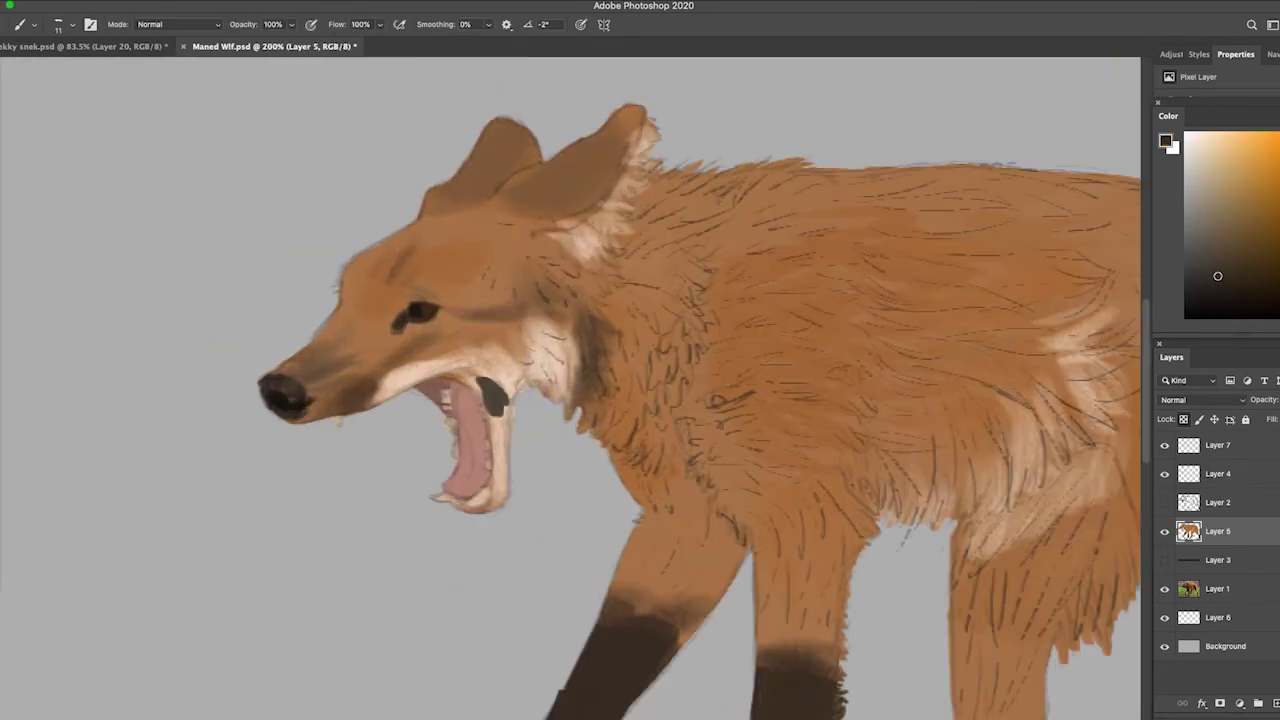
mouse_move(410, 378)
mouse_down()
mouse_move(505, 395)
mouse_move(480, 510)
mouse_up()
key(z)
drag(260, 320, 240, 320)
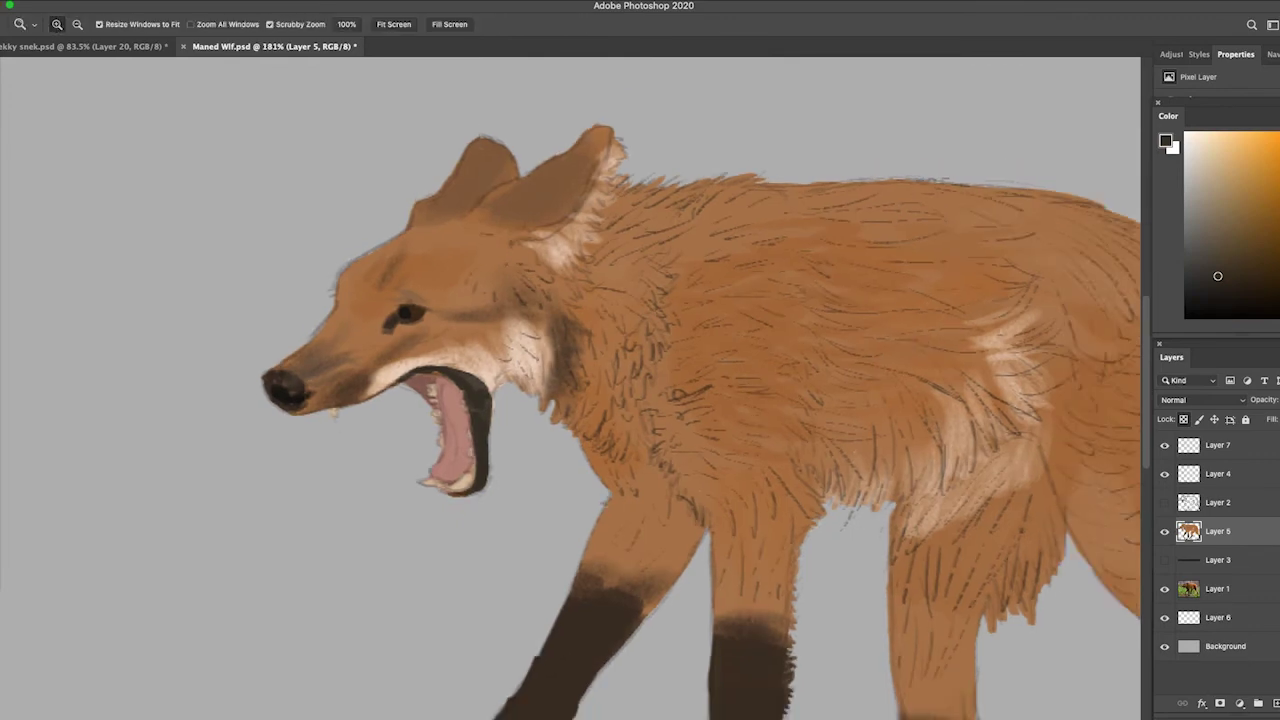
mouse_move(320, 520)
mouse_down()
mouse_move(250, 520)
mouse_move(330, 520)
mouse_up()
drag(300, 560, 220, 560)
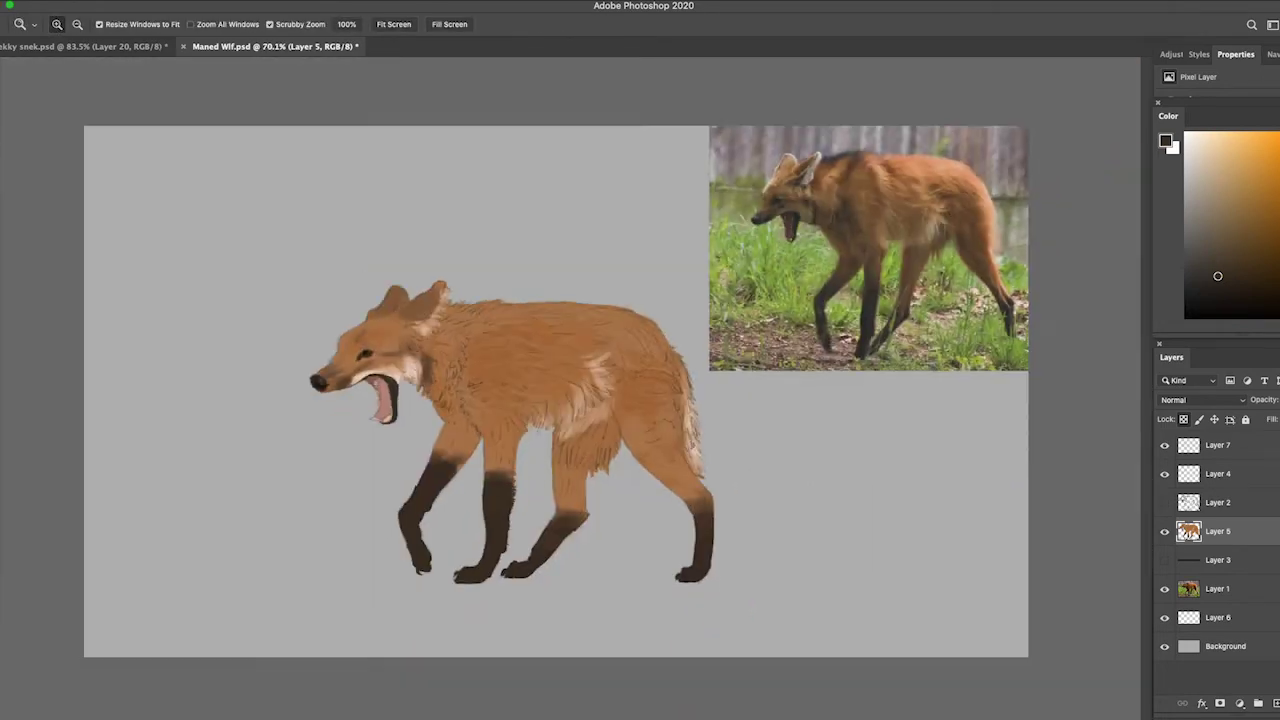
- On a new Multiply layer, shade the head, neck and far front leg with light beige at 54% opacity and 27% flow
key(b)
key(i)
key(b)
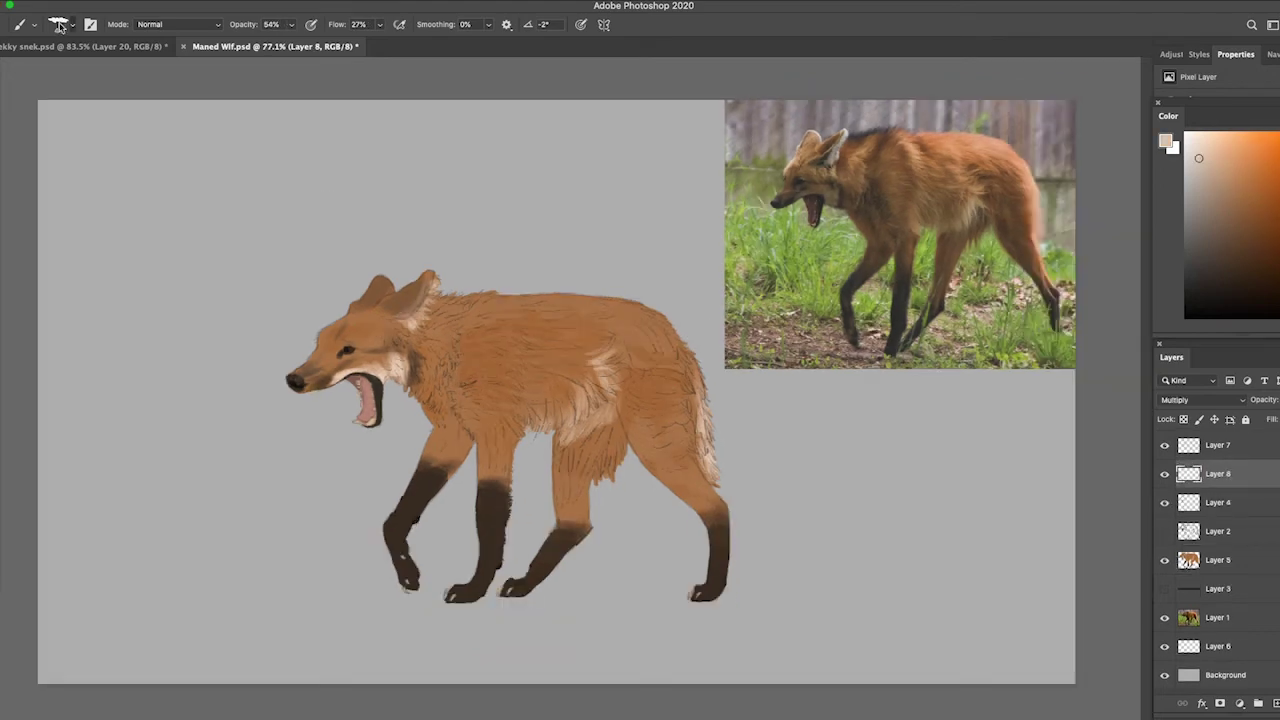
click(350, 192)
alt+click(362, 377)
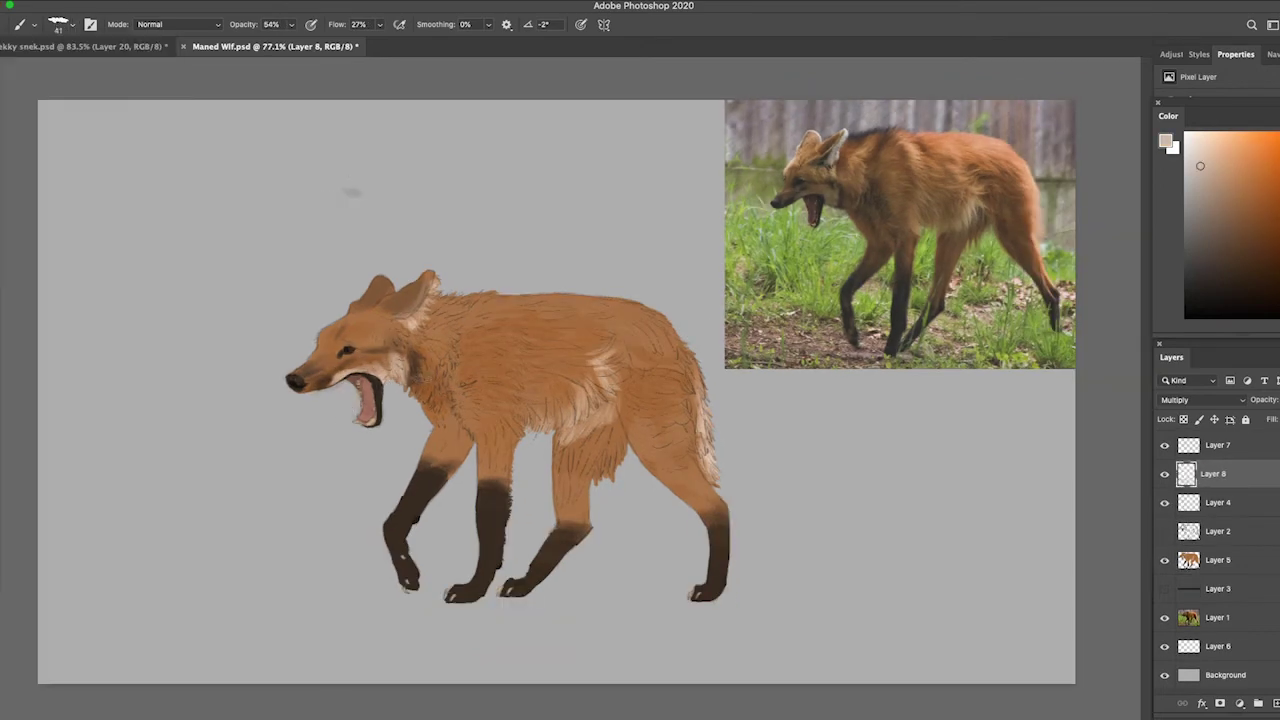
drag(376, 310, 362, 300)
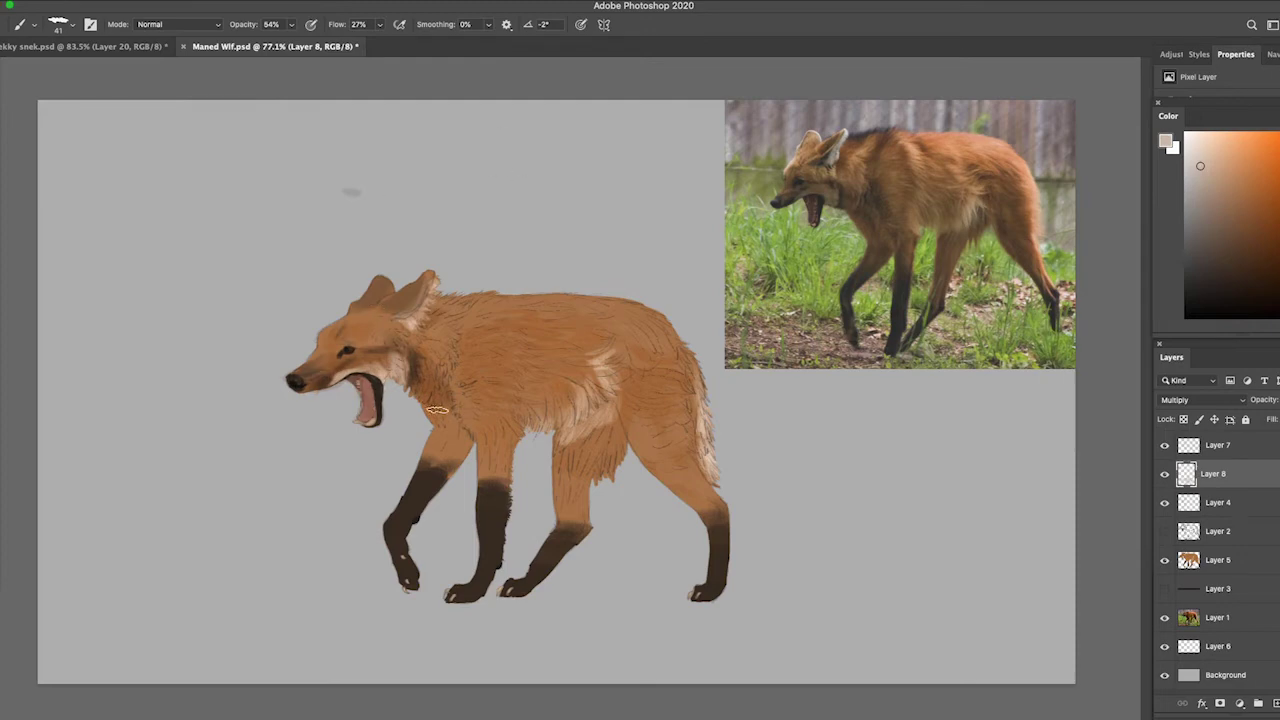
mouse_move(437, 410)
mouse_down()
mouse_move(455, 365)
mouse_move(436, 467)
mouse_up()
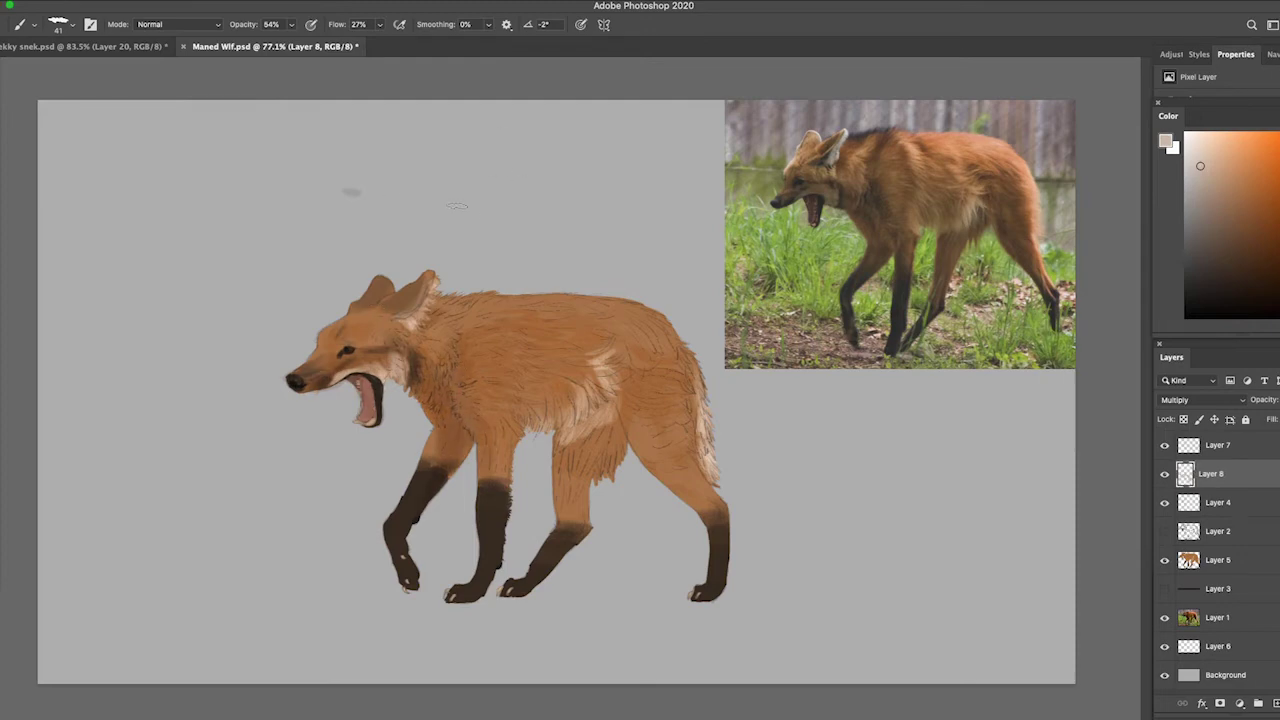
- Extend the beige Multiply shading over the flank, belly, far hind leg and near thigh
drag(545, 422, 533, 376)
drag(600, 440, 575, 500)
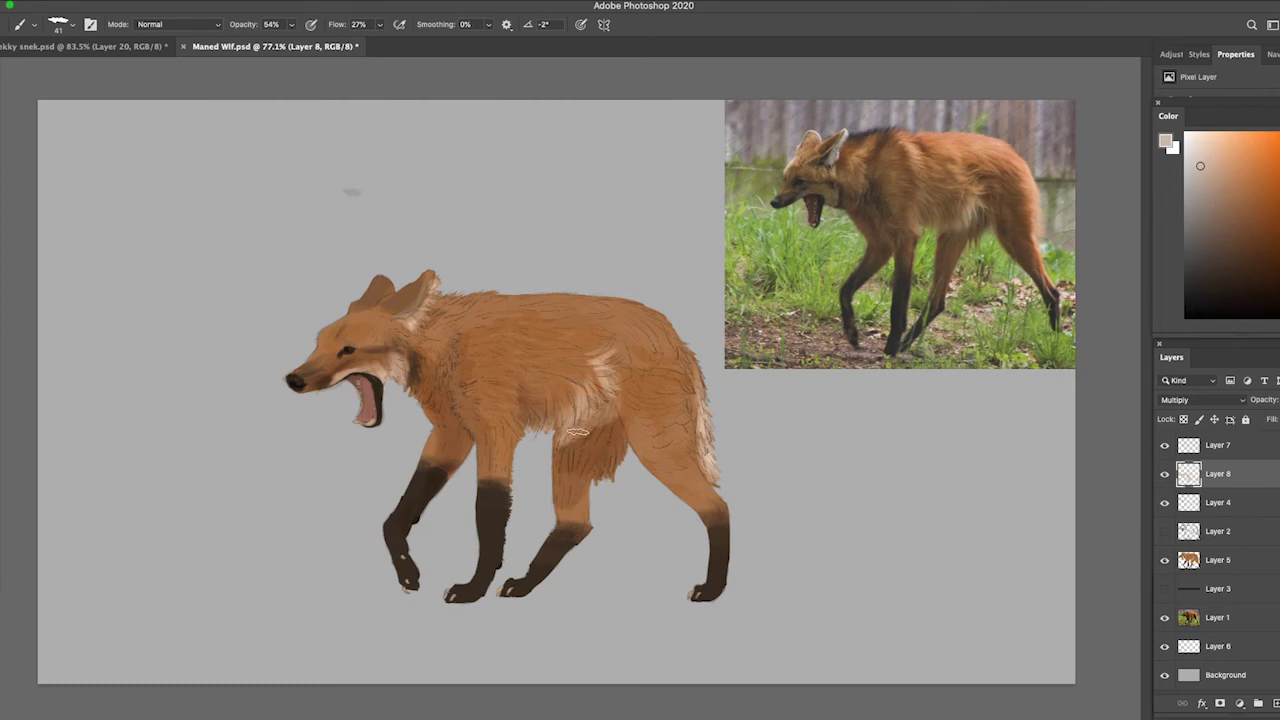
drag(585, 410, 630, 440)
drag(690, 510, 640, 365)
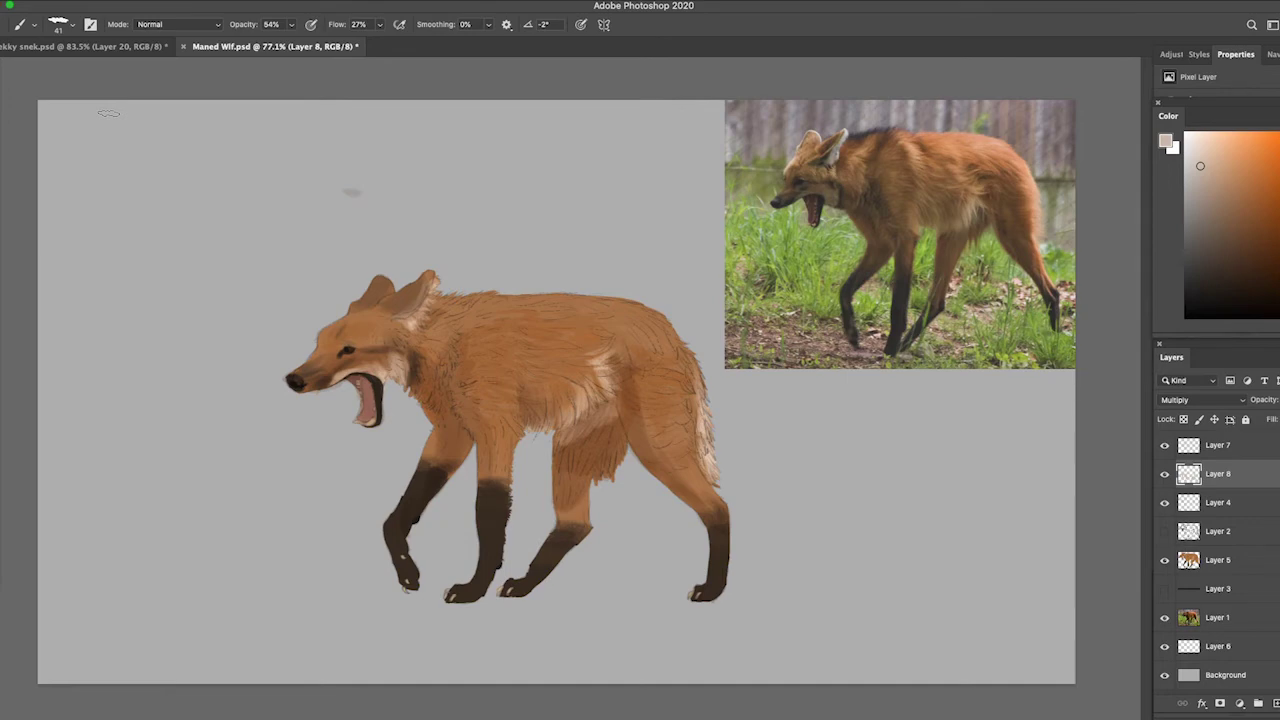
- Reduce the brush to size 9 and deepen the facial shadows around the muzzle, cheek and mouth with a darker grey-brown
scroll(314, 346, up, 5)
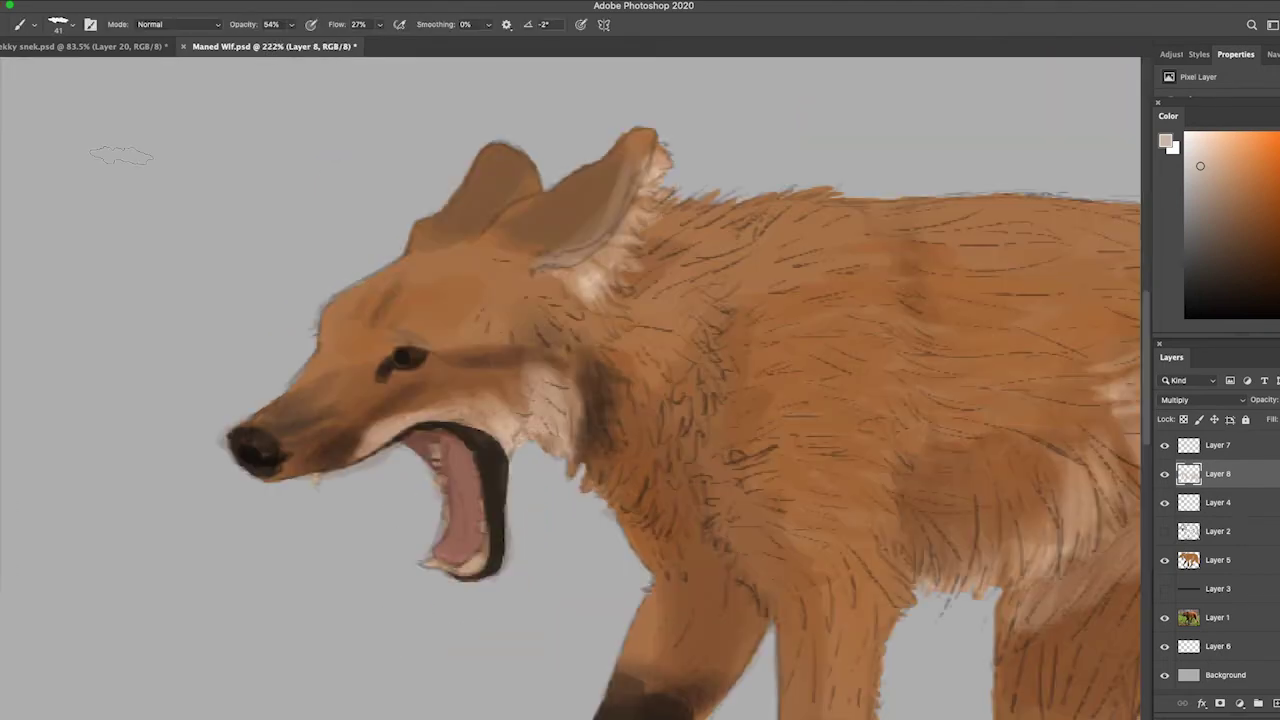
key(bracketleft)
key(bracketleft)
key(bracketleft)
alt+click(450, 447)
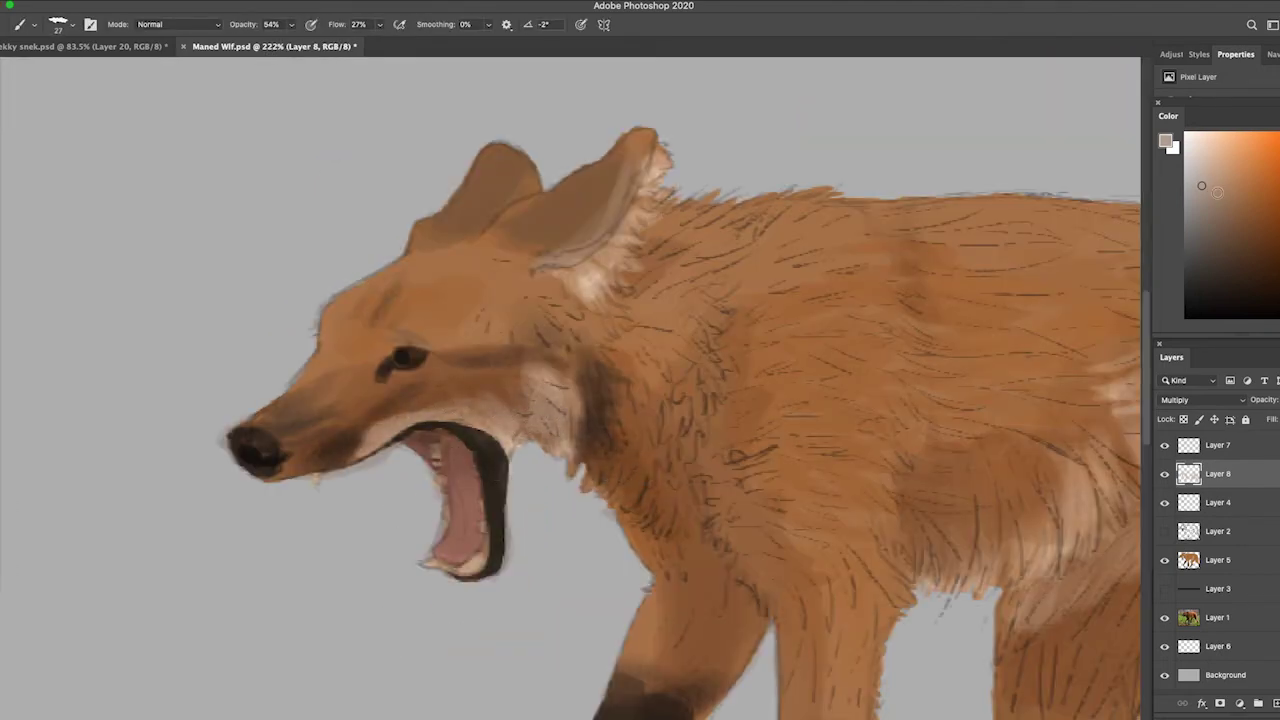
key(z)
scroll(382, 360, down, 5)
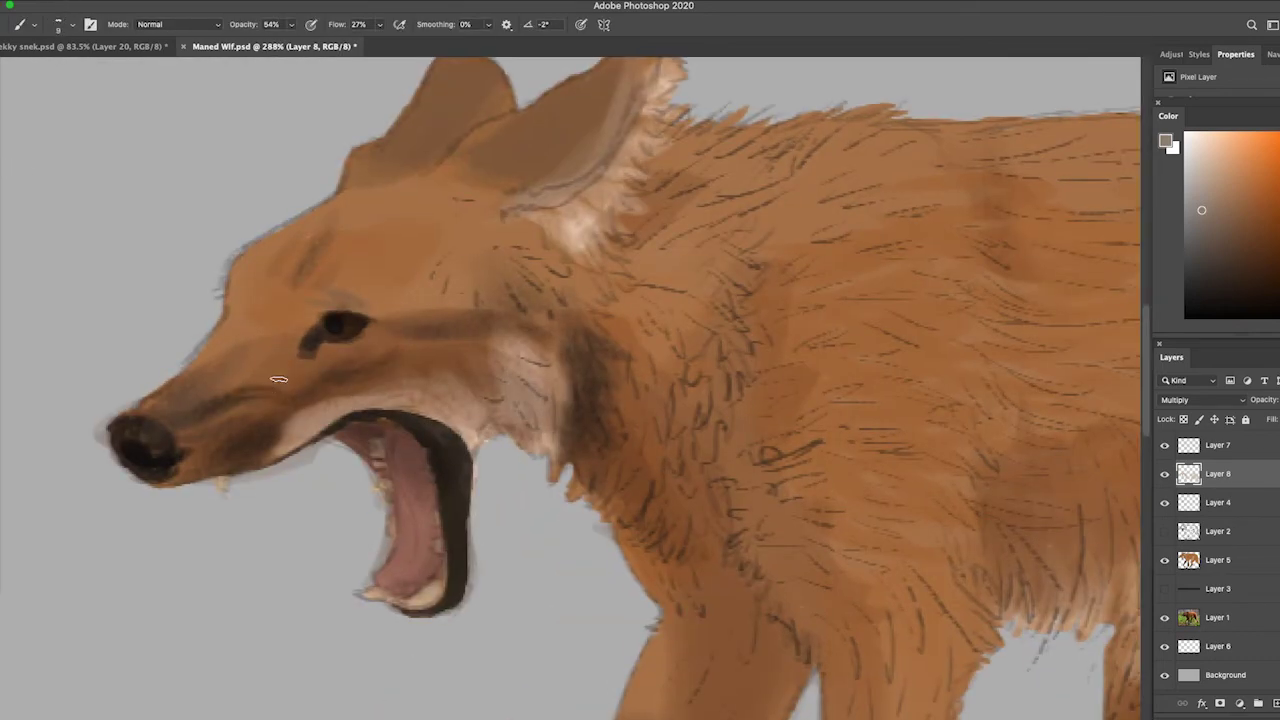
- Add fine shadow strokes to the lower legs and the near hind hock on the Multiply layer
key(z)
scroll(314, 219, down, 5)
scroll(640, 400, up, 3)
key(b)
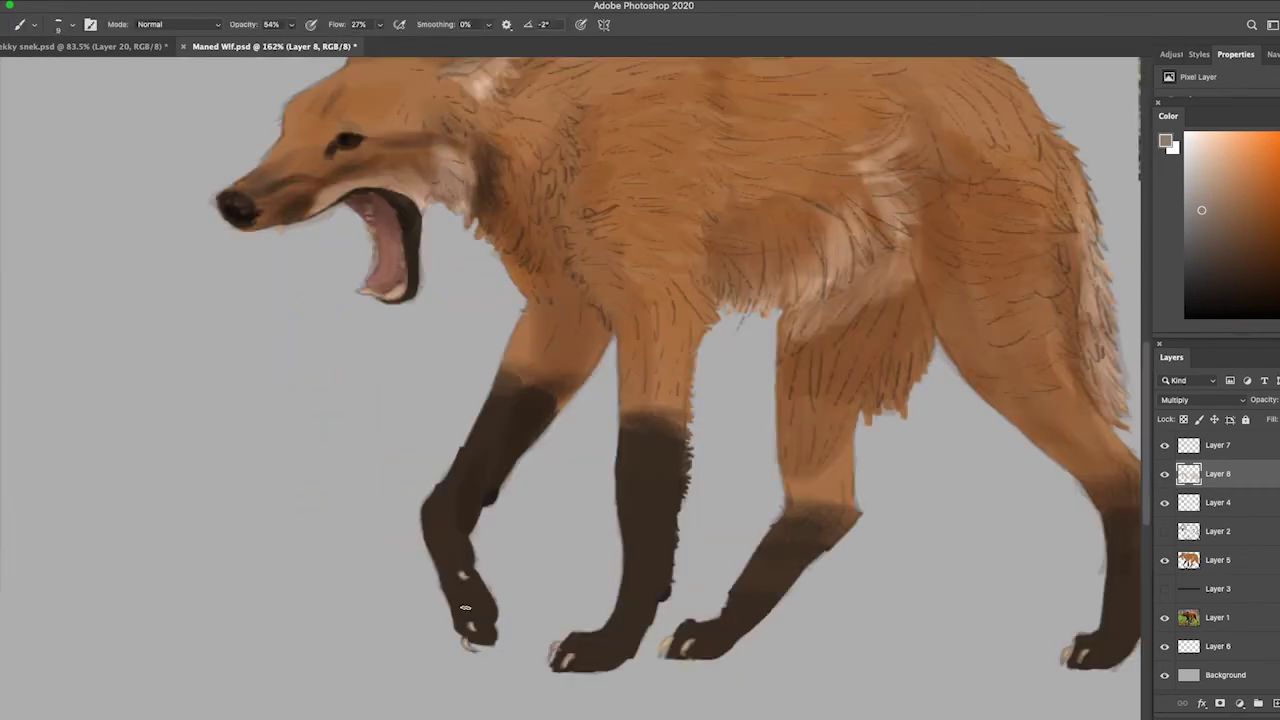
drag(1120, 470, 965, 500)
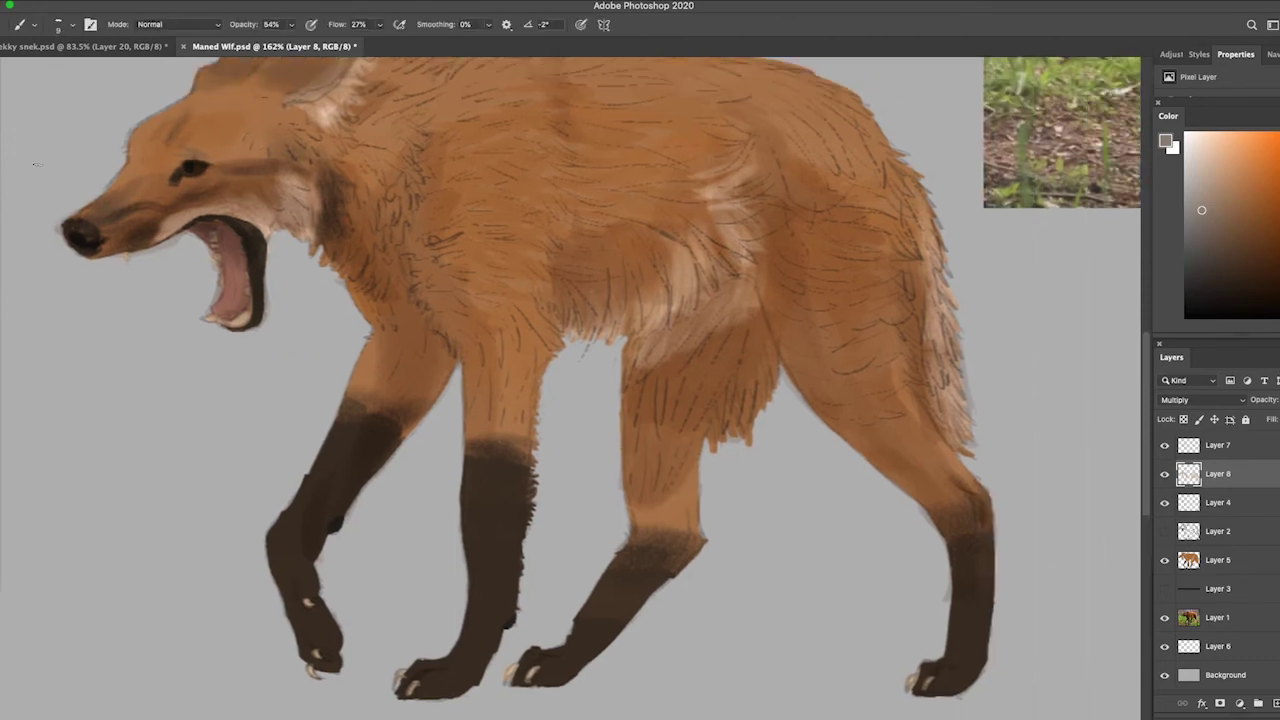
key(super+0)
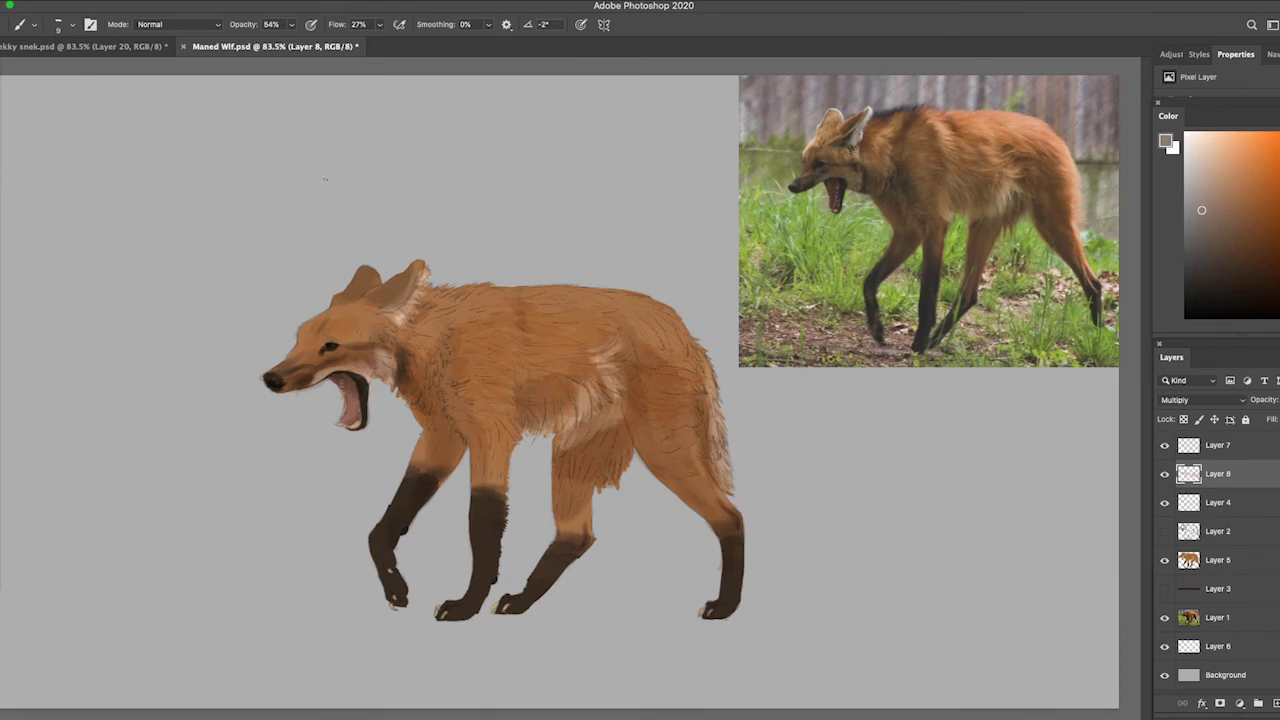
- Add a new Overlay layer and brush light beige highlights over the back, shoulder and forehead at size 44
key(shift+super+alt+n)
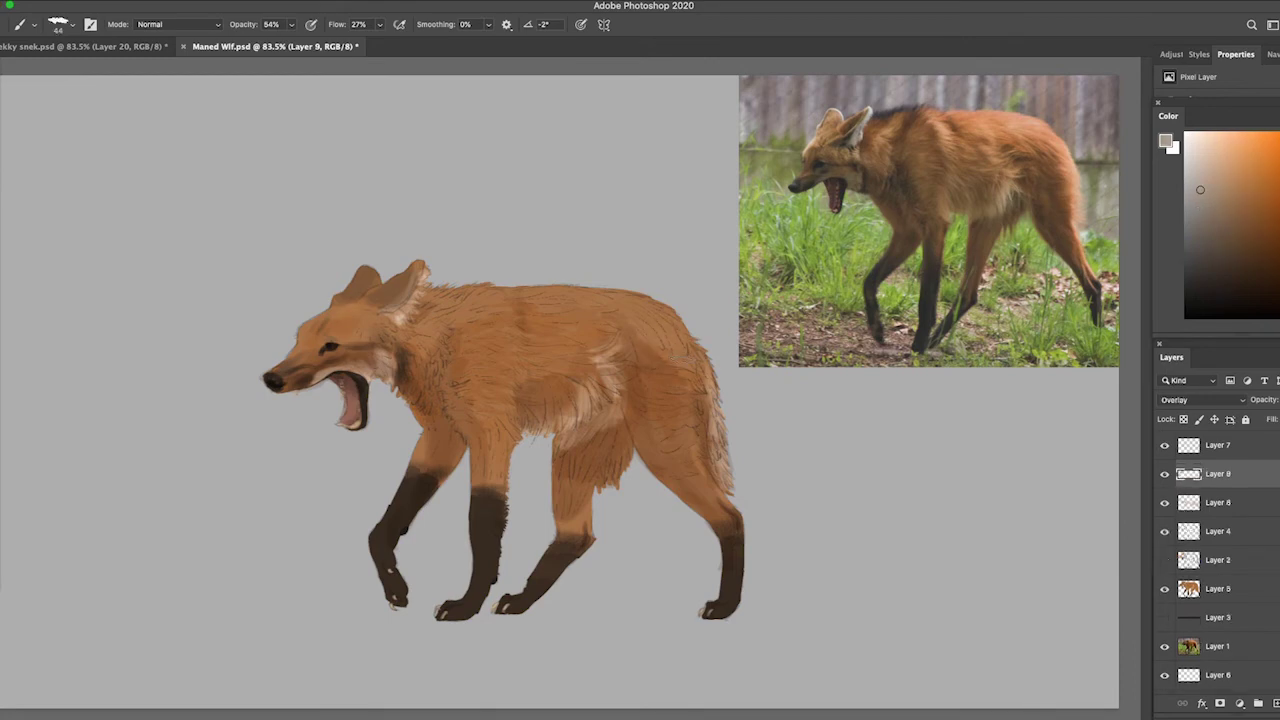
mouse_move(665, 305)
mouse_down()
mouse_move(595, 330)
mouse_move(550, 300)
mouse_move(448, 290)
mouse_up()
drag(525, 318, 497, 370)
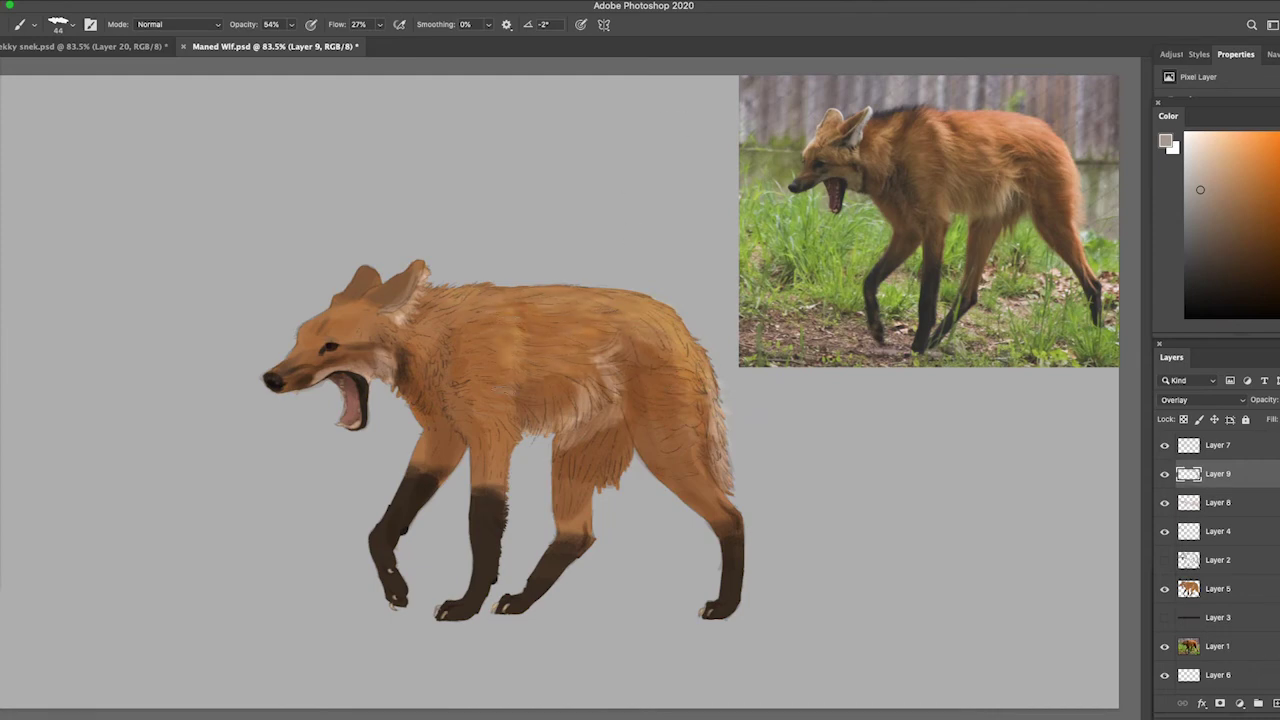
drag(335, 306, 302, 334)
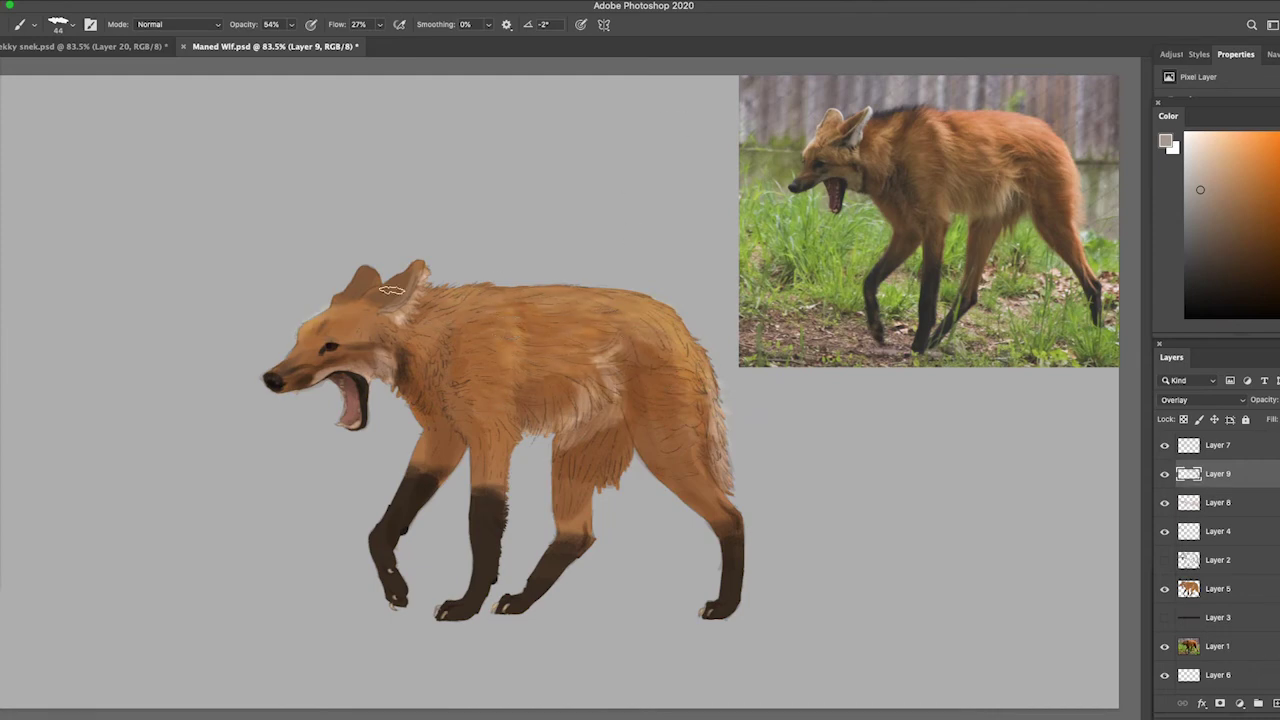
- Reduce the brush to size 20 and add finer Overlay highlights to the muzzle, legs, hocks and haunch
scroll(300, 340, up, 5)
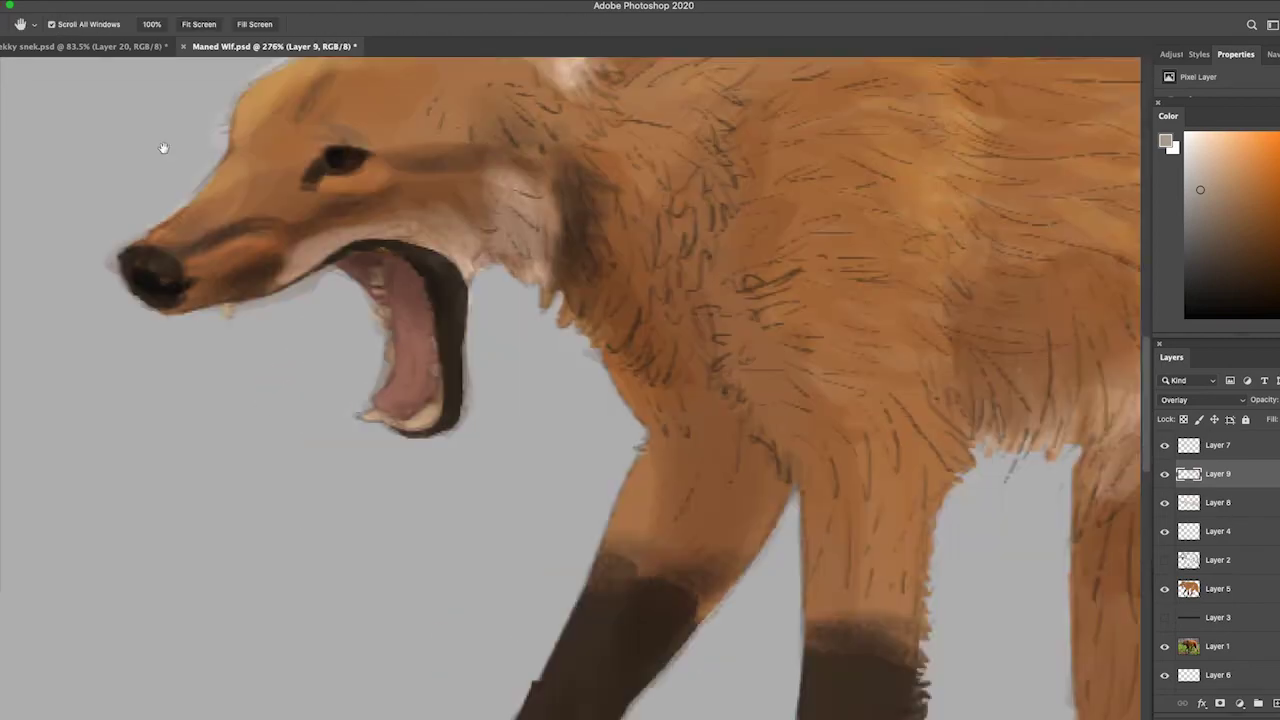
drag(163, 149, 250, 258)
scroll(250, 258, down, 10)
key(bracketleft)
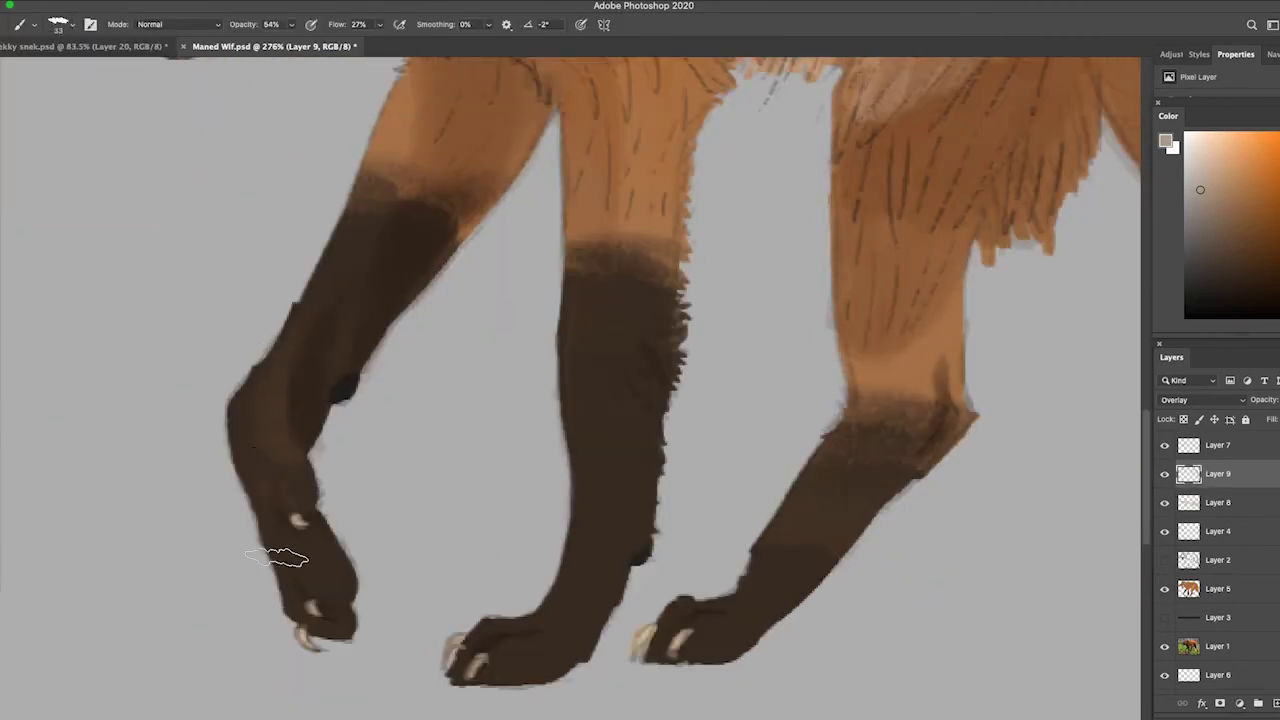
scroll(587, 493, down, 5)
key(bracketleft)
key(bracketleft)
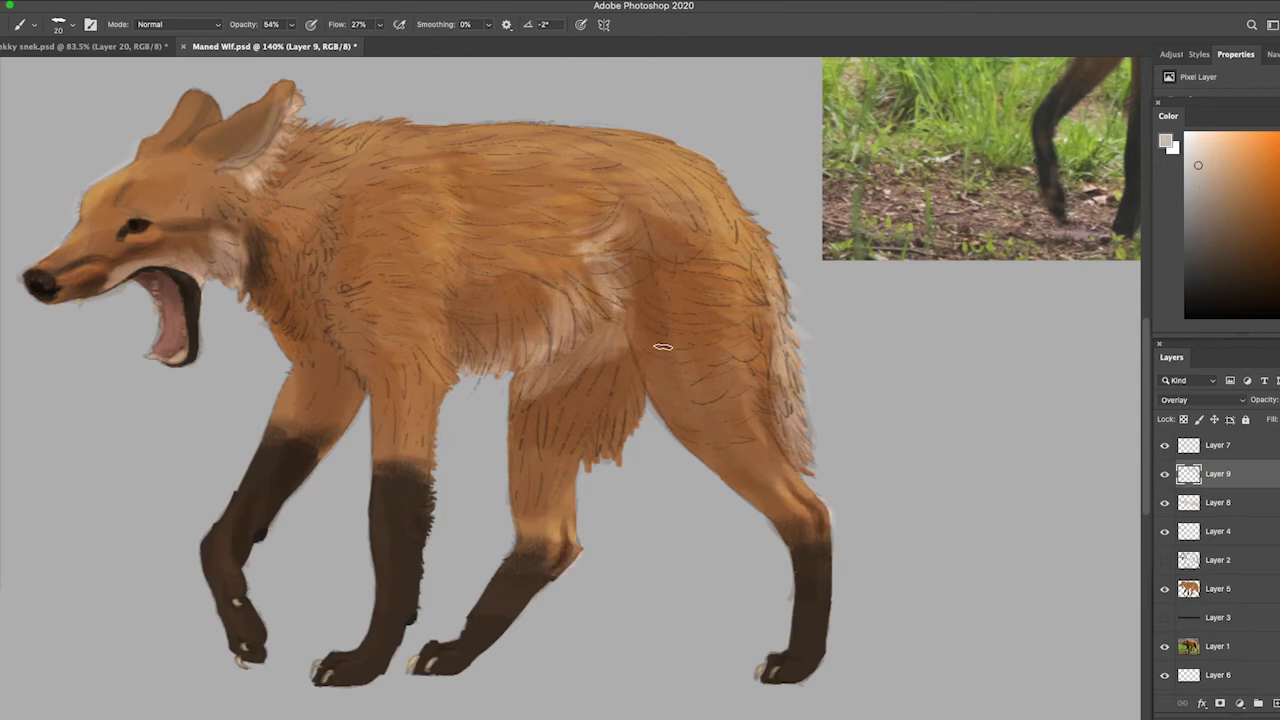
scroll(773, 680, down, 5)
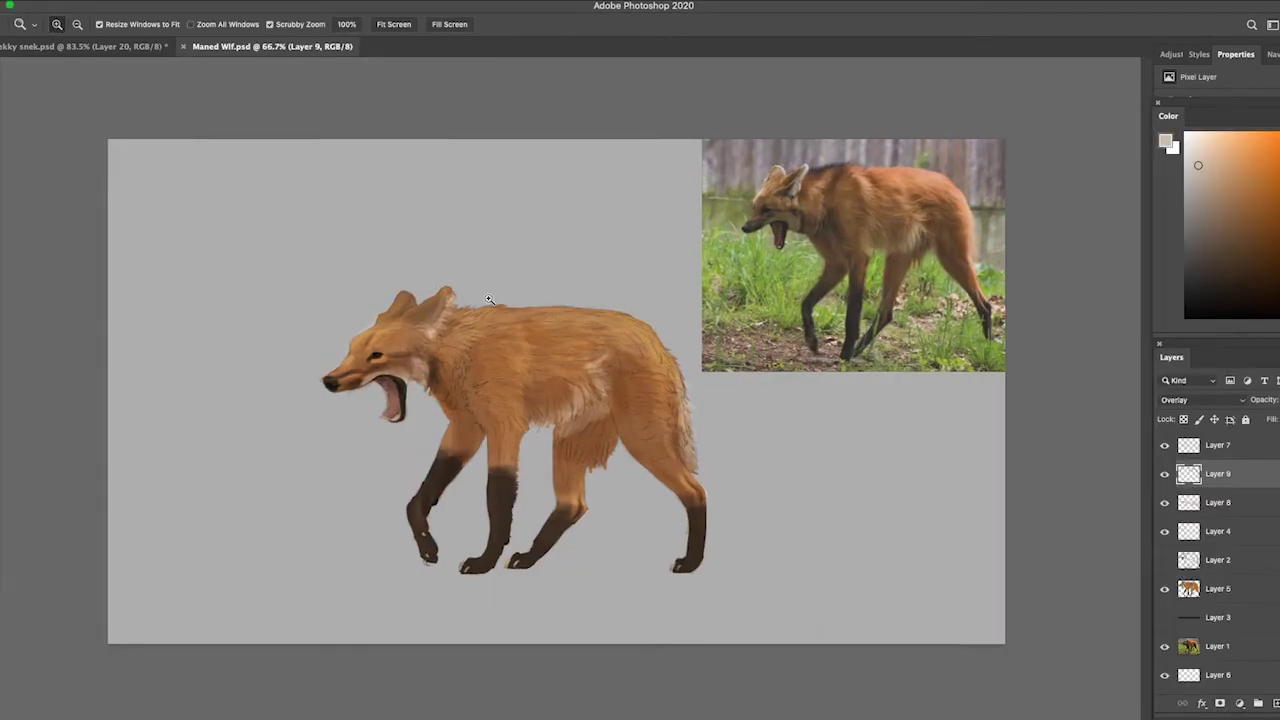
- Paint short dark brown mane strokes along the nape just behind the ears
alt+click(480, 320)
mouse_move(455, 312)
mouse_down()
mouse_move(505, 306)
mouse_move(480, 322)
mouse_move(500, 320)
mouse_up()
click(1166, 449)
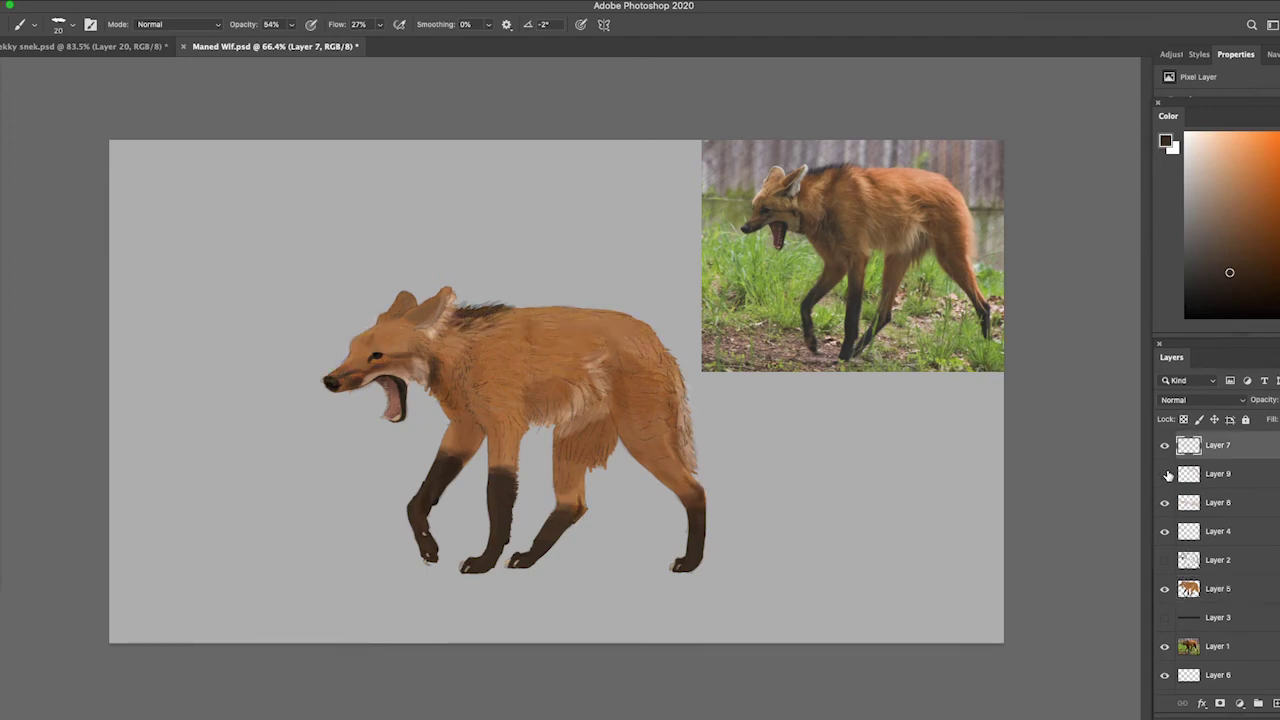
- Add a new layer in Multiply mode between Layer 9 and Layer 8
key(ctrl+shift+alt+n)
click(1200, 399)
click(1180, 486)
key(z)
click(556, 300)
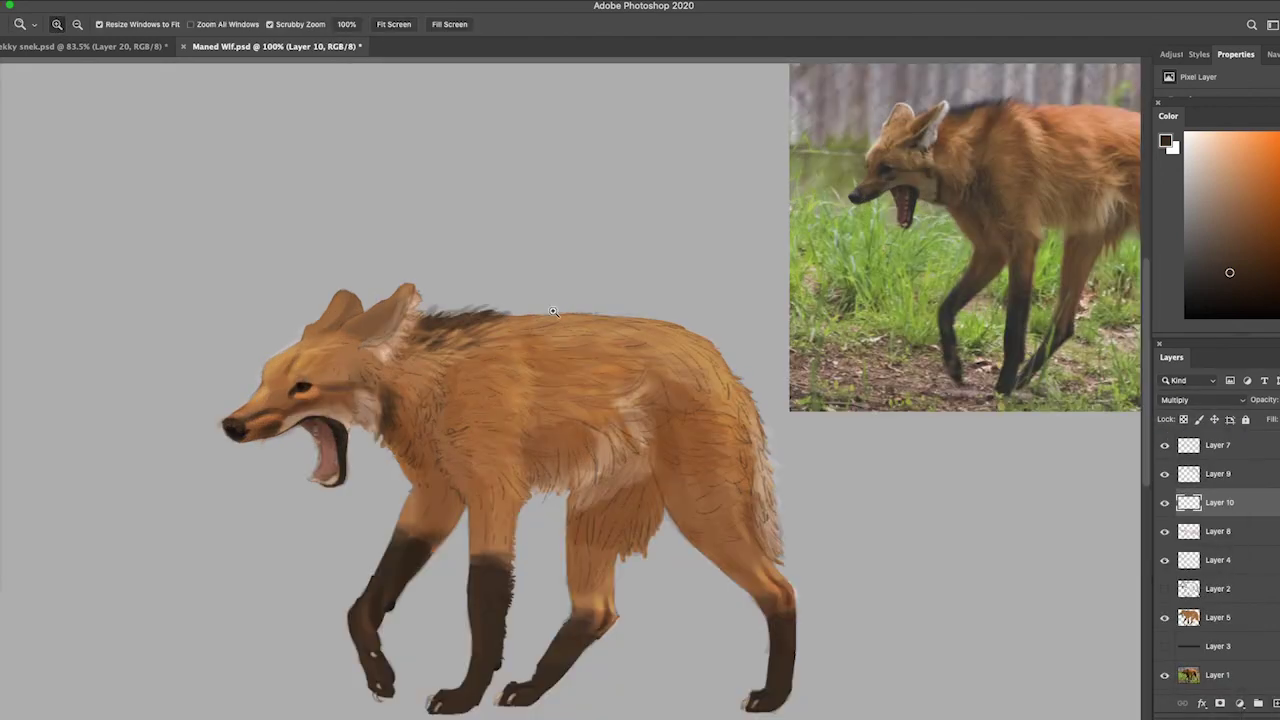
- Sample a grey-brown and brush fur-texture shadow strokes over the shoulder, chest and upper forelegs on the Multiply layer
key(b)
alt+click(483, 416)
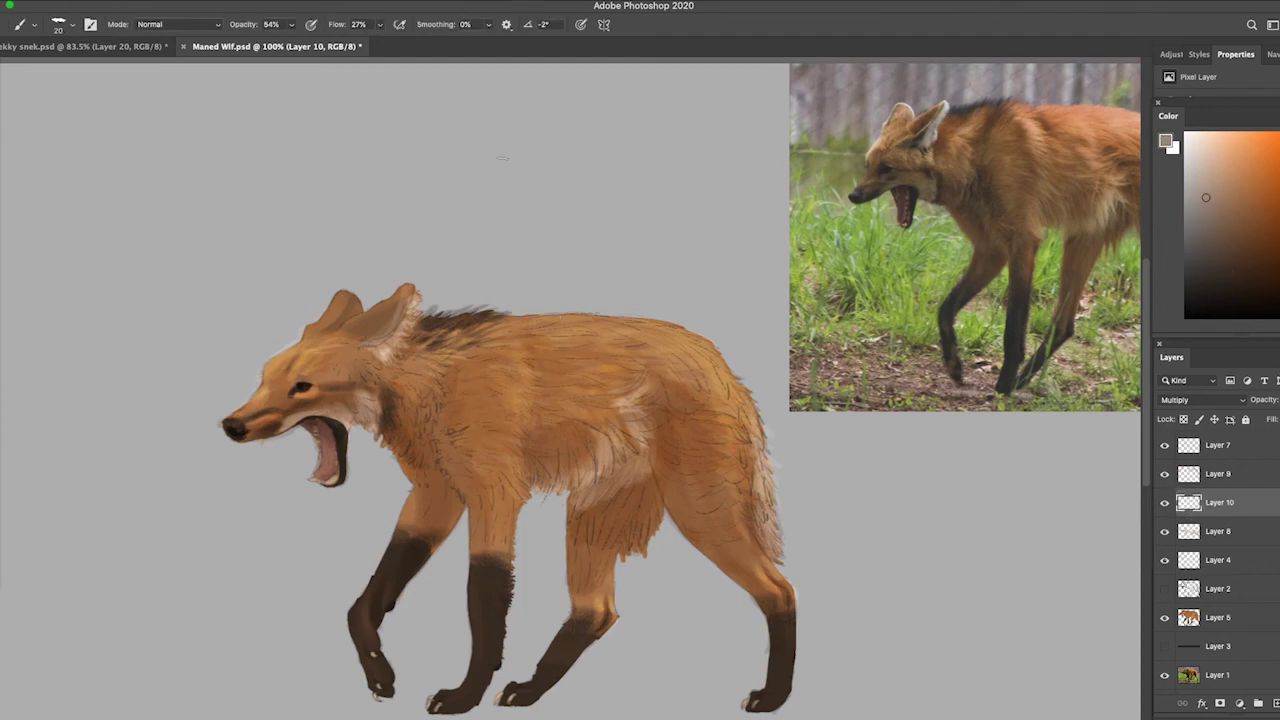
drag(510, 403, 466, 420)
drag(504, 370, 460, 378)
mouse_move(524, 434)
mouse_down()
mouse_move(452, 442)
mouse_move(502, 552)
mouse_up()
drag(448, 514, 436, 524)
- Shade the neck fur with a slightly darker grey-brown, reducing the brush to size 11 for the strokes below the ear and mane
alt+click(383, 395)
mouse_move(436, 404)
mouse_down()
mouse_move(414, 416)
mouse_move(398, 388)
mouse_move(360, 380)
mouse_up()
drag(378, 394, 364, 418)
key([)
key([)
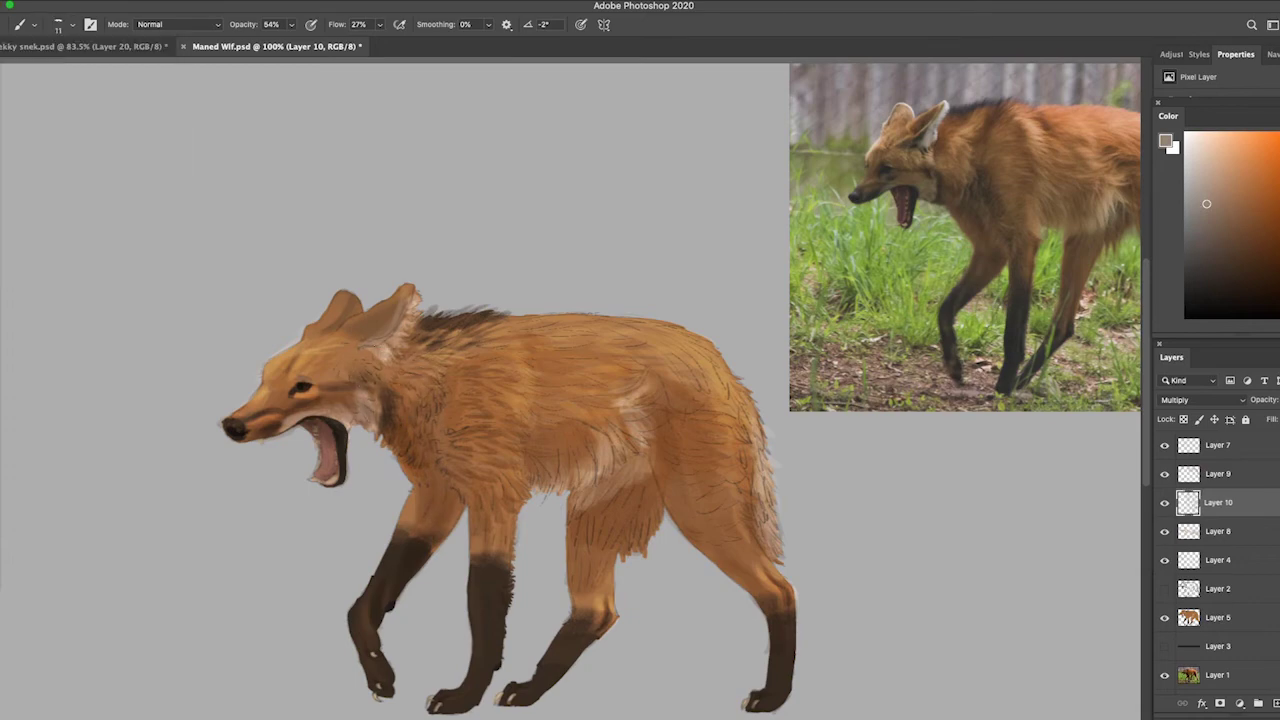
drag(384, 348, 374, 362)
drag(460, 338, 440, 346)
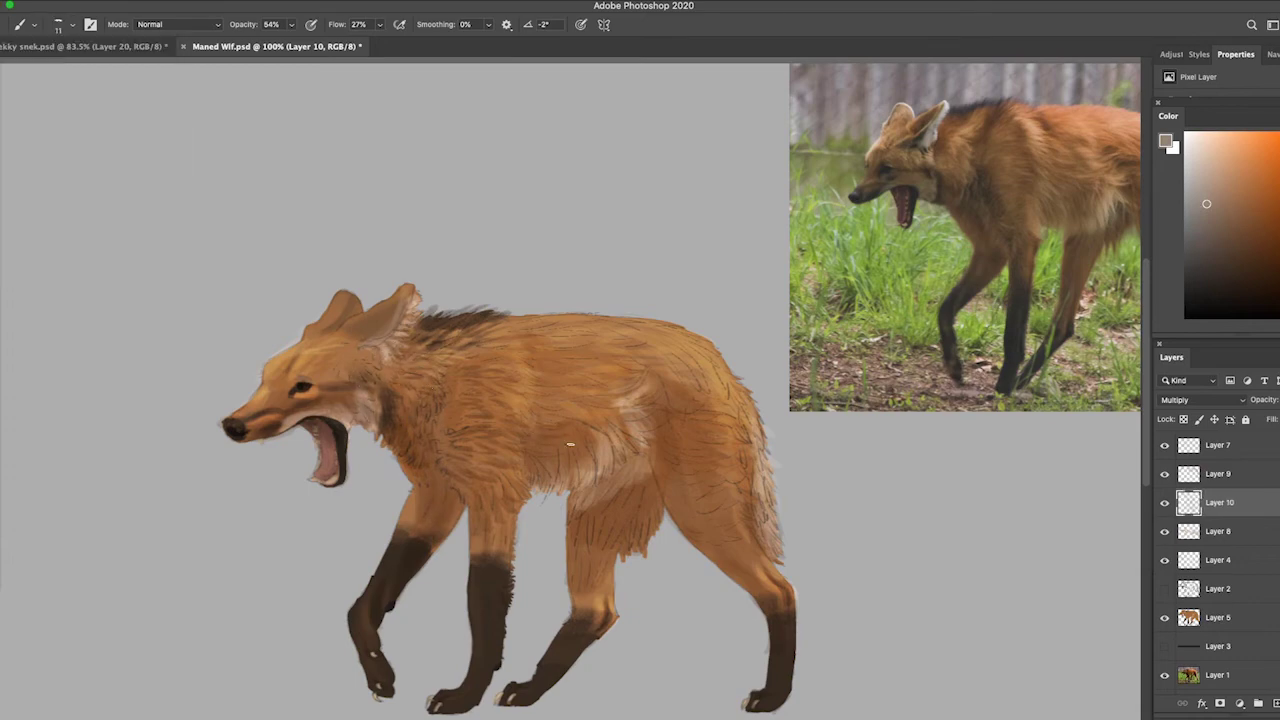
- Brush Multiply fur strokes over the belly and flank, enlarging the brush to size 17 for the back
drag(608, 462, 584, 482)
drag(630, 428, 606, 450)
drag(604, 372, 550, 386)
key(])
drag(600, 346, 544, 370)
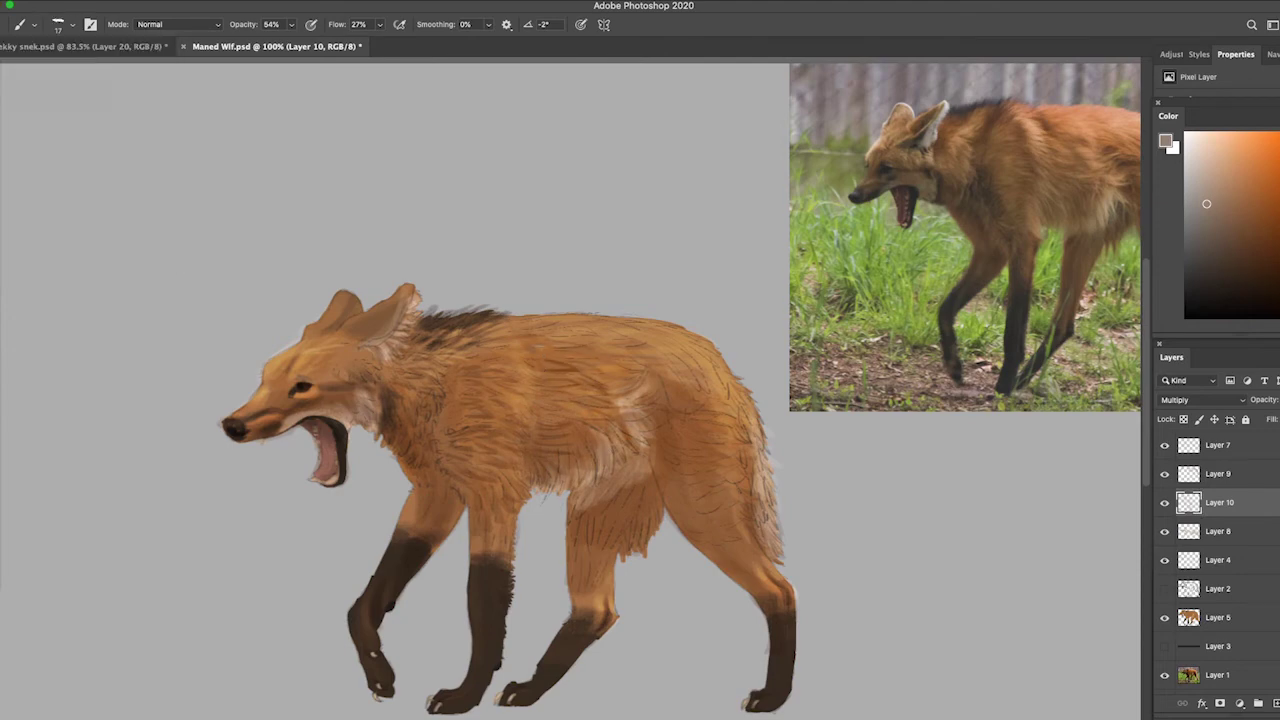
drag(582, 324, 532, 352)
drag(554, 320, 504, 376)
- Extend the size 17 Multiply fur strokes over the rump, haunch, thigh and tail
drag(656, 330, 610, 366)
mouse_move(666, 364)
mouse_down()
mouse_move(612, 416)
mouse_move(600, 470)
mouse_up()
drag(704, 442, 664, 450)
drag(722, 348, 684, 404)
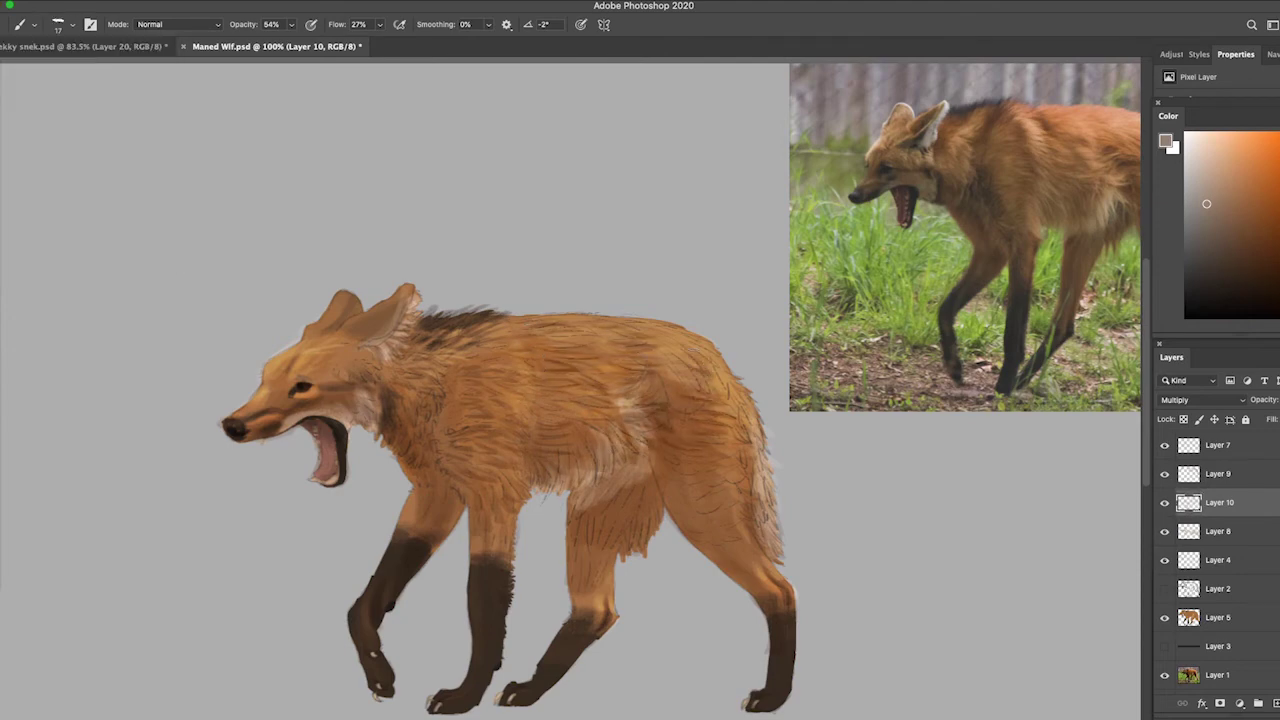
mouse_move(746, 472)
mouse_down()
mouse_move(680, 476)
mouse_move(682, 508)
mouse_up()
mouse_move(760, 494)
mouse_down()
mouse_move(712, 506)
mouse_move(754, 526)
mouse_up()
- Darken the throat and neck fur with a deeper grey-brown at brush size 11
alt+click(398, 443)
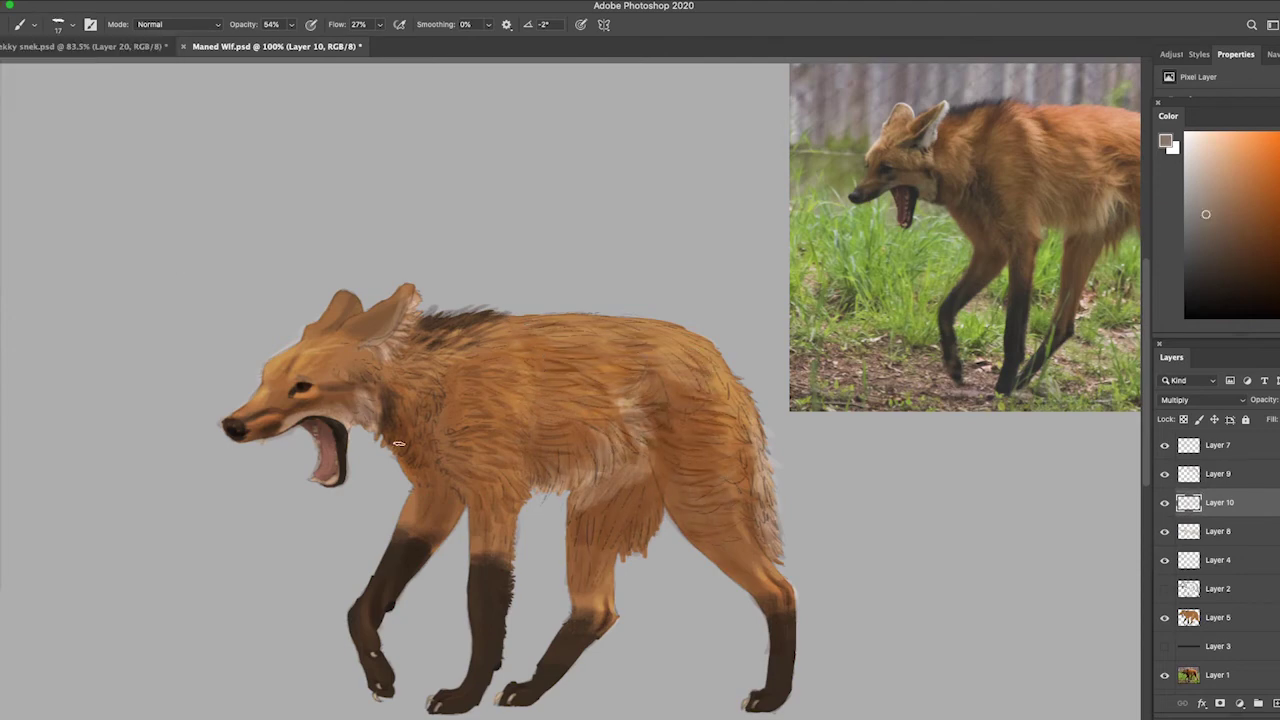
key([)
drag(378, 386, 360, 430)
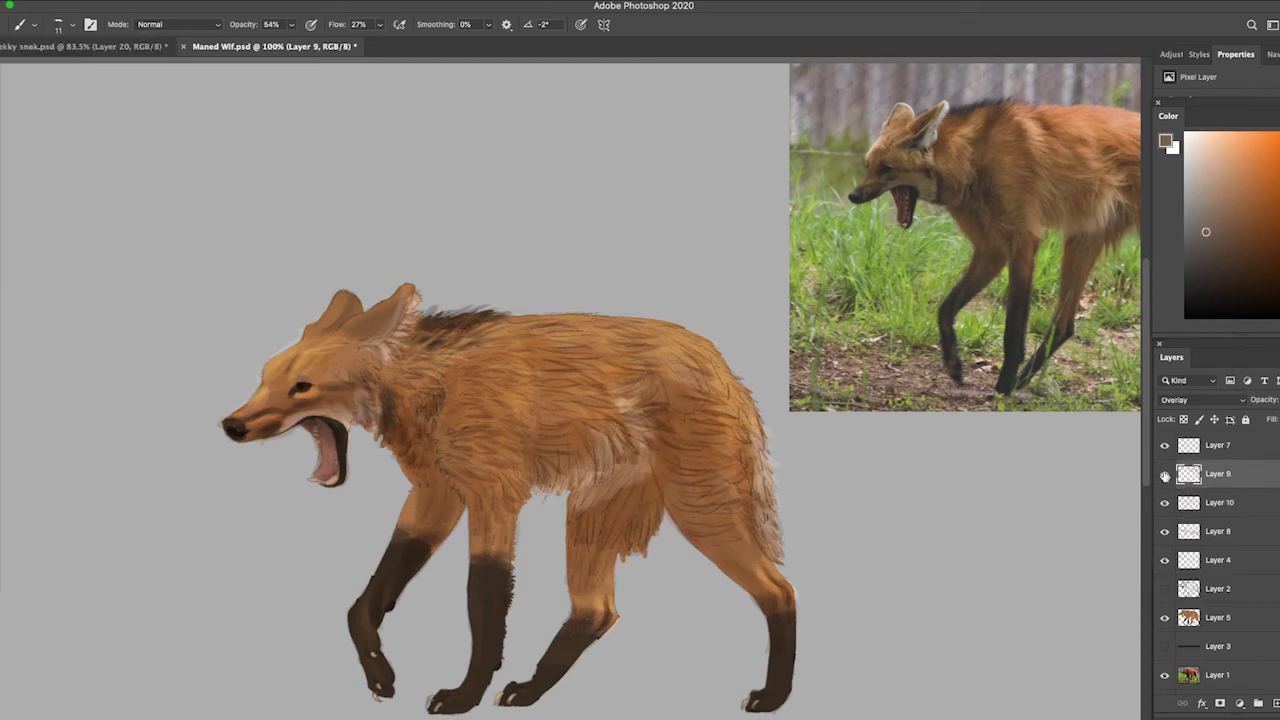
- Add a new Overlay layer above Layer 9 and brush pale fur highlights over the shoulder, chest and neck at size 12
key(ctrl+shift+alt+n)
alt+click(550, 368)
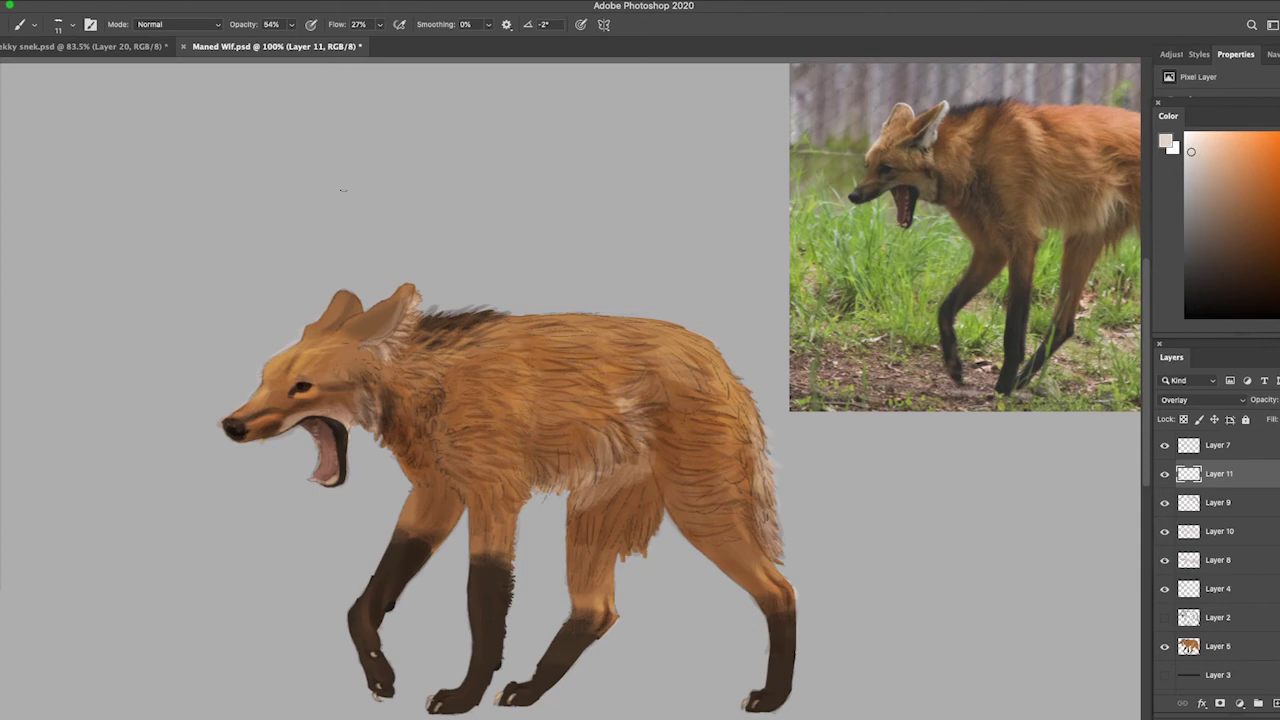
key(bracketright)
mouse_move(481, 435)
mouse_down()
mouse_move(472, 445)
mouse_move(502, 487)
mouse_move(490, 500)
mouse_move(533, 508)
mouse_move(495, 542)
mouse_up()
mouse_move(405, 425)
mouse_down()
mouse_move(415, 386)
mouse_move(448, 358)
mouse_up()
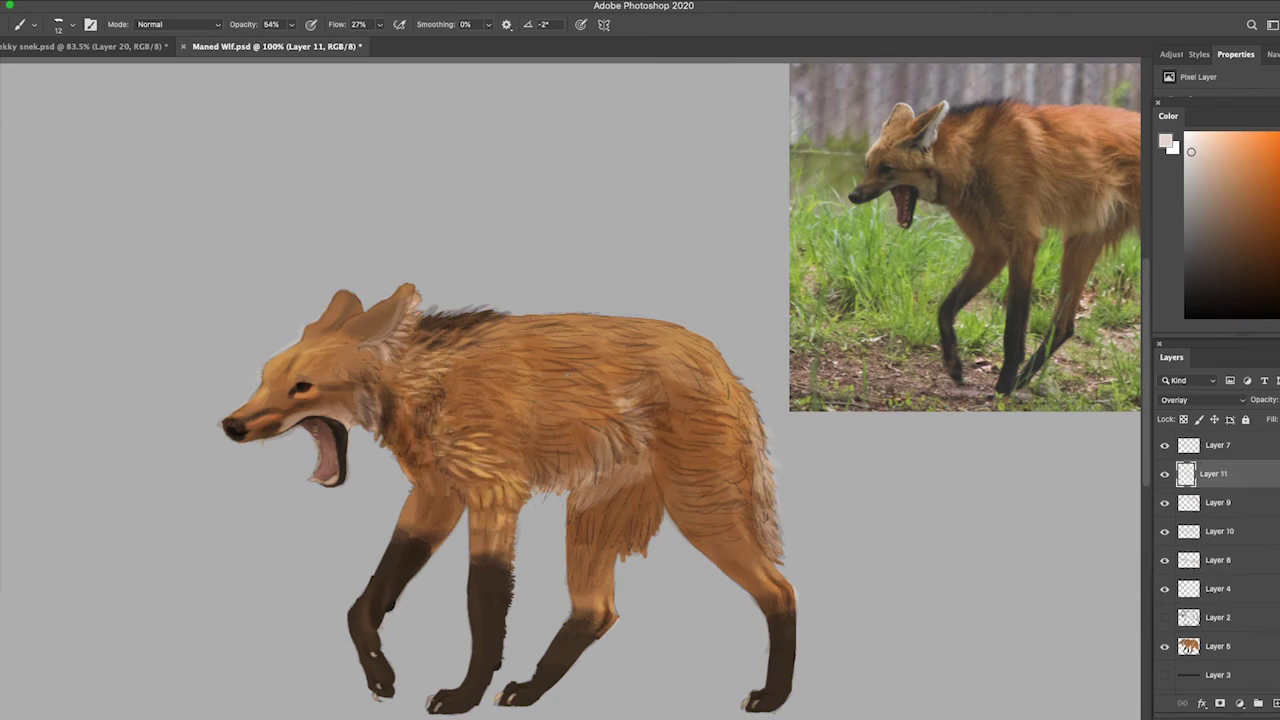
mouse_move(512, 462)
mouse_down()
mouse_move(452, 387)
mouse_move(466, 380)
mouse_move(501, 414)
mouse_move(495, 383)
mouse_move(515, 354)
mouse_move(499, 346)
mouse_move(538, 388)
mouse_move(485, 330)
mouse_move(550, 296)
mouse_move(432, 314)
mouse_up()
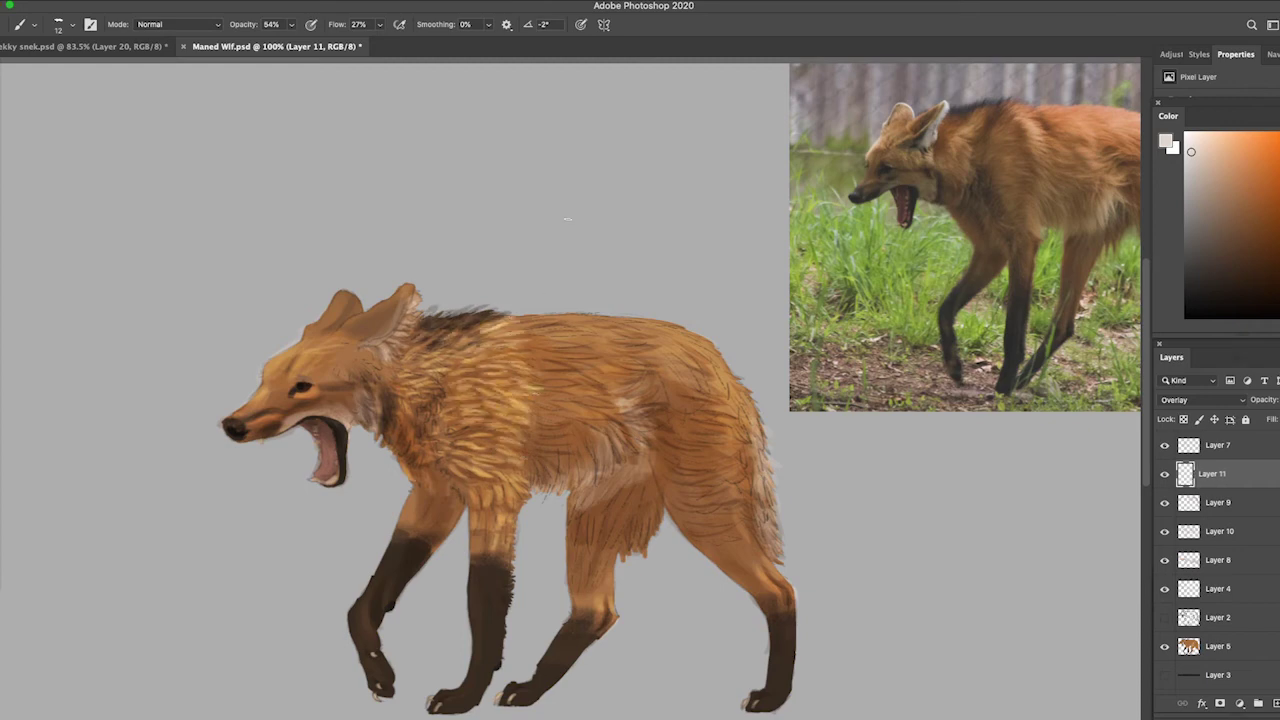
- Continue the pale Overlay fur highlights across the flank, belly and middle of the back
drag(536, 430, 584, 404)
drag(574, 456, 538, 484)
drag(598, 436, 560, 486)
mouse_move(612, 412)
mouse_down()
mouse_move(540, 384)
mouse_move(580, 400)
mouse_up()
mouse_move(670, 454)
mouse_down()
mouse_move(630, 404)
mouse_move(558, 384)
mouse_up()
drag(610, 344, 548, 360)
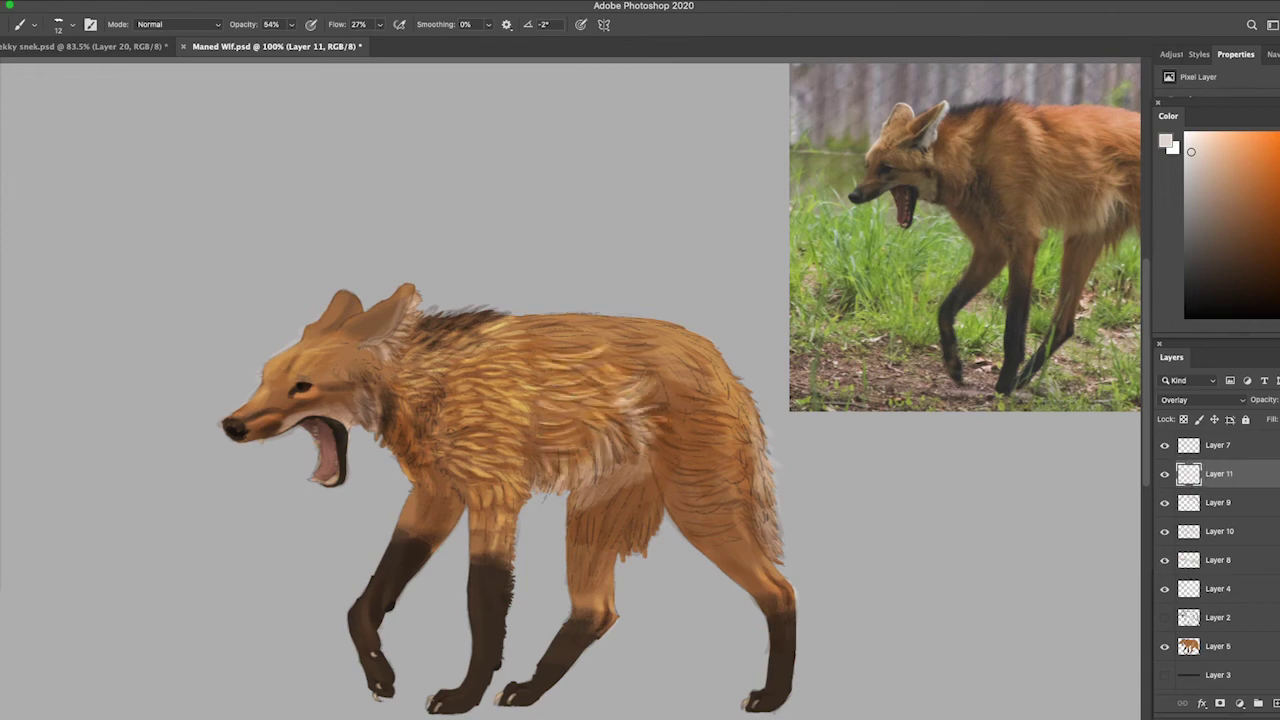
drag(608, 456, 542, 420)
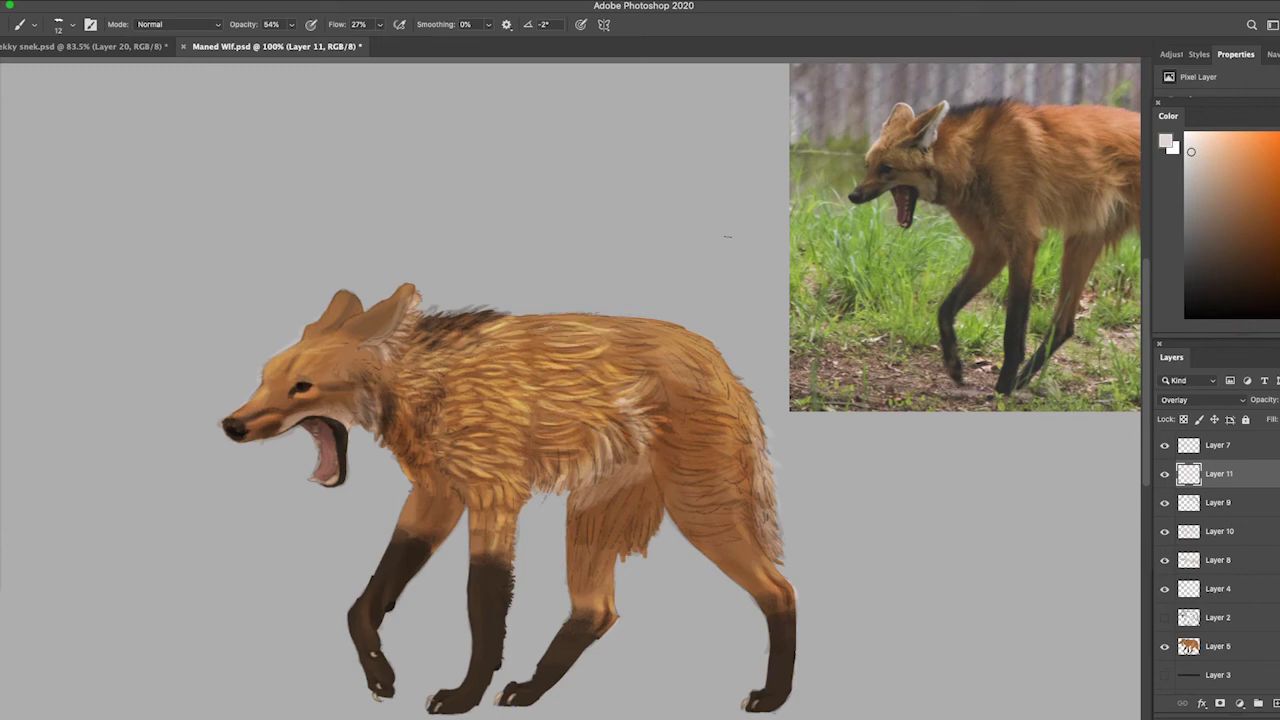
- Compare the painting without Layer 11, then brush Overlay fur highlights along the upper back and rump
click(1164, 474)
click(1164, 474)
mouse_move(528, 318)
mouse_down()
mouse_move(650, 312)
mouse_move(620, 380)
mouse_up()
drag(630, 330, 730, 380)
- Brush Overlay fur highlights over the near haunch, thigh and upper hind leg
drag(279, 67, 171, 72)
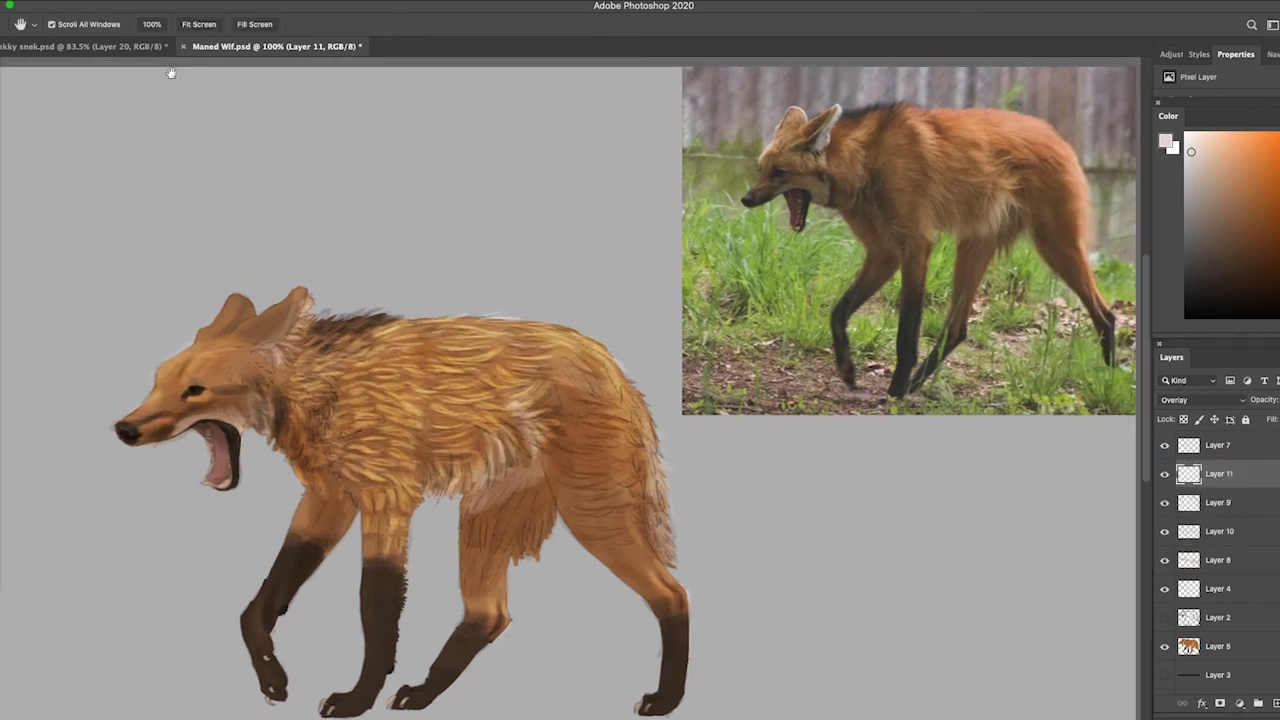
drag(545, 382, 515, 418)
drag(628, 408, 562, 450)
drag(645, 436, 565, 494)
drag(625, 394, 599, 533)
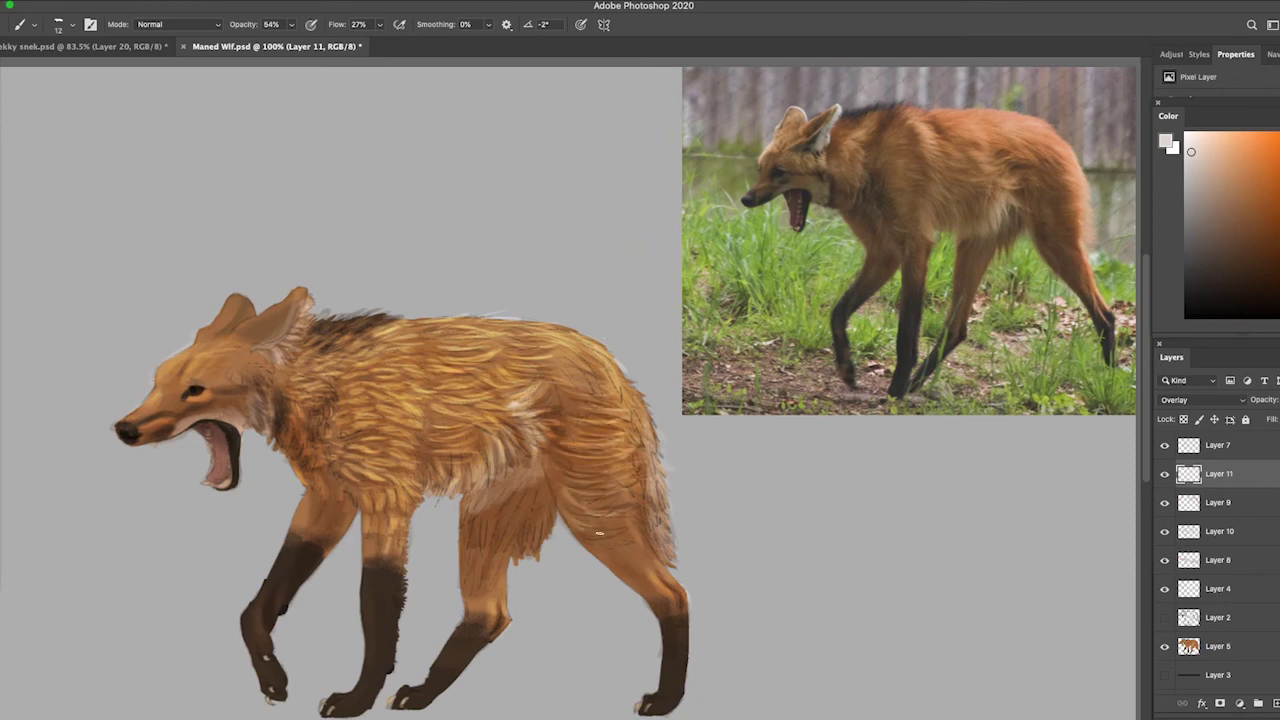
drag(645, 498, 565, 532)
mouse_move(560, 455)
mouse_down()
mouse_move(545, 522)
mouse_move(560, 556)
mouse_up()
mouse_move(675, 566)
mouse_down()
mouse_move(650, 602)
mouse_move(620, 556)
mouse_up()
- Add Overlay fur highlights to the far hind thigh and its hanging fur
drag(548, 505, 525, 550)
drag(525, 498, 470, 592)
drag(530, 470, 482, 512)
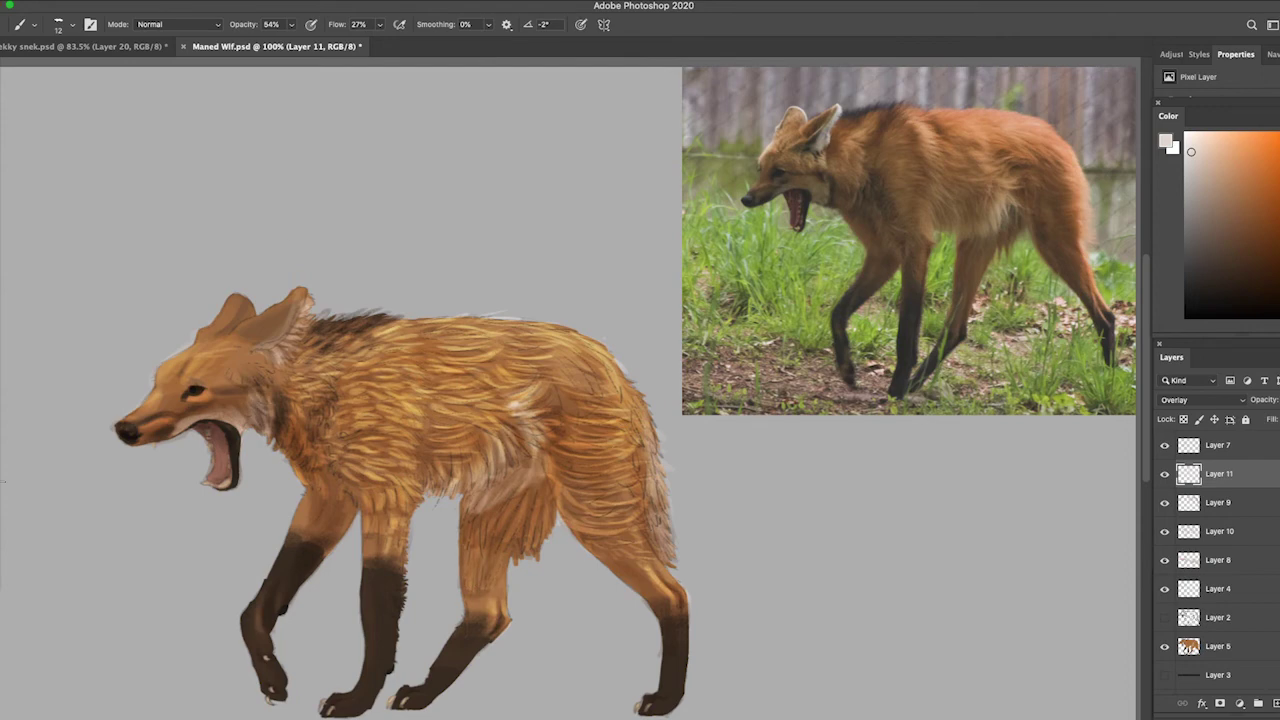
- Brush fine Overlay highlights on the cheek, the fur below the near ear, and both ears
scroll(570, 400, up, 3)
drag(470, 458, 455, 515)
mouse_move(480, 420)
mouse_down()
mouse_move(430, 455)
mouse_move(452, 534)
mouse_up()
drag(516, 398, 446, 424)
drag(514, 350, 502, 370)
drag(420, 346, 404, 364)
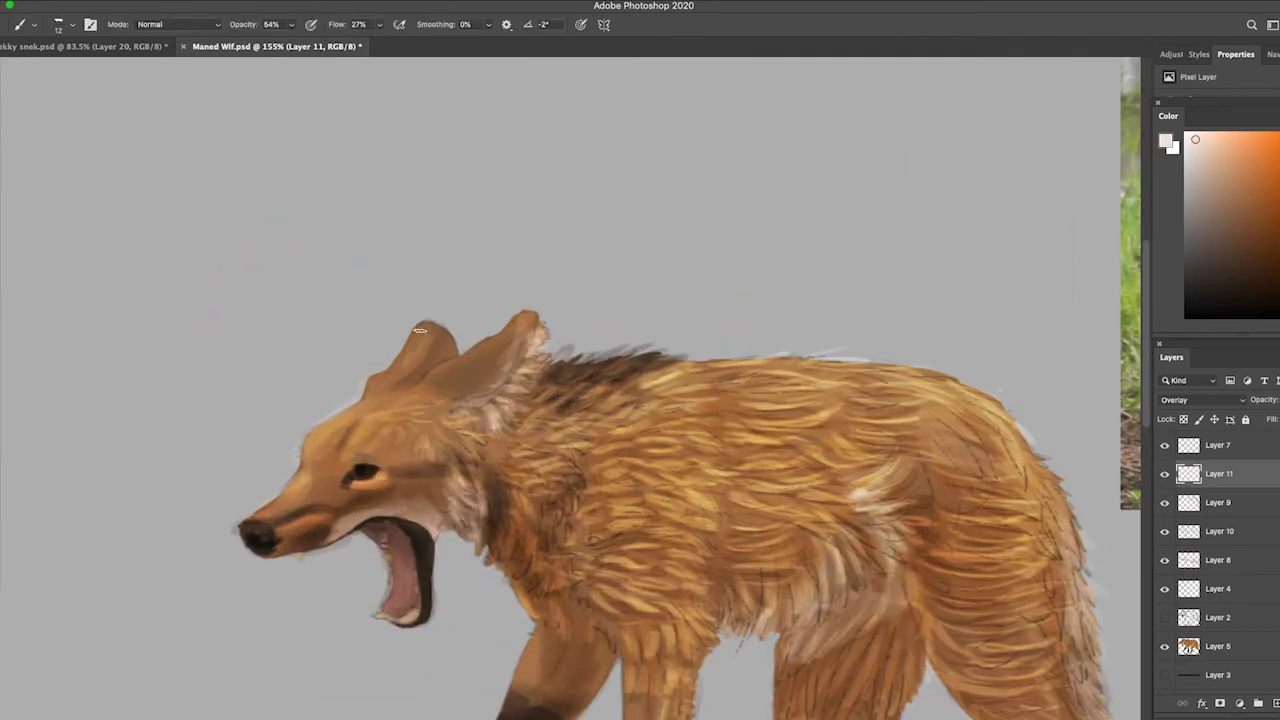
- Hide Layer 7 and lower the opacity of Layer 11 to soften the Overlay fur highlights
key(z)
scroll(460, 400, down, 4)
click(1164, 445)
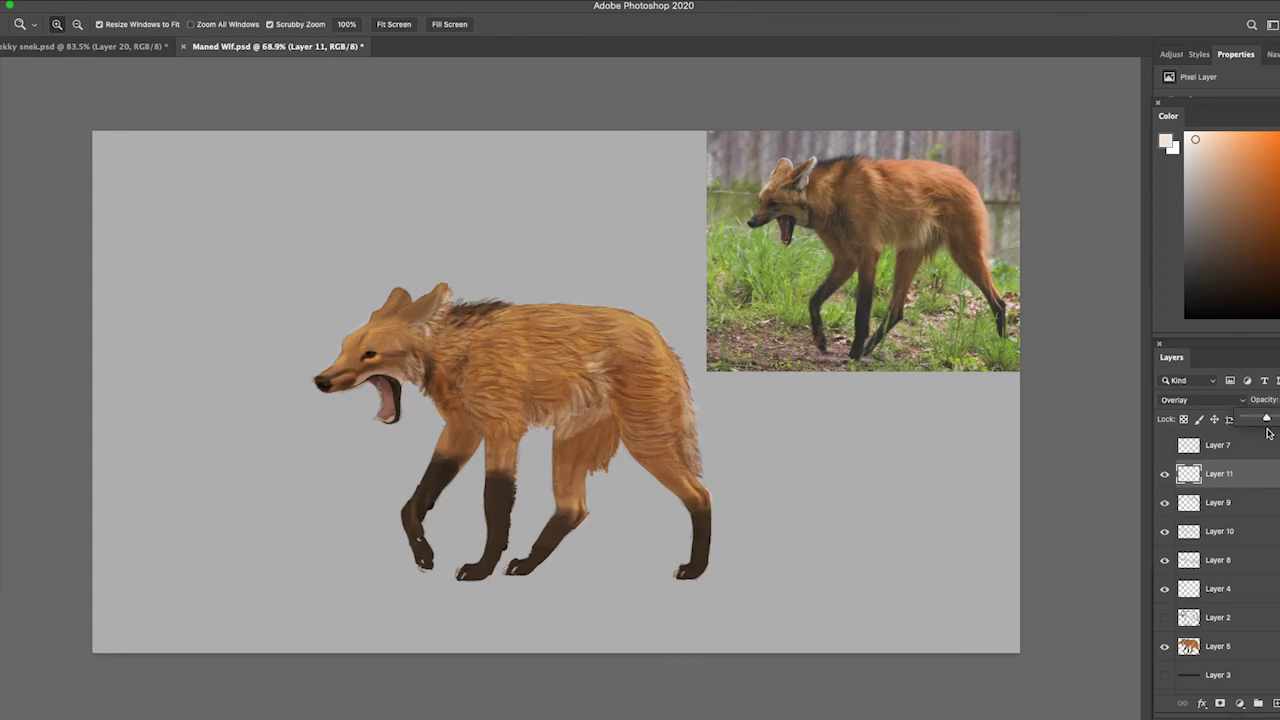
click(1190, 502)
click(1197, 532)
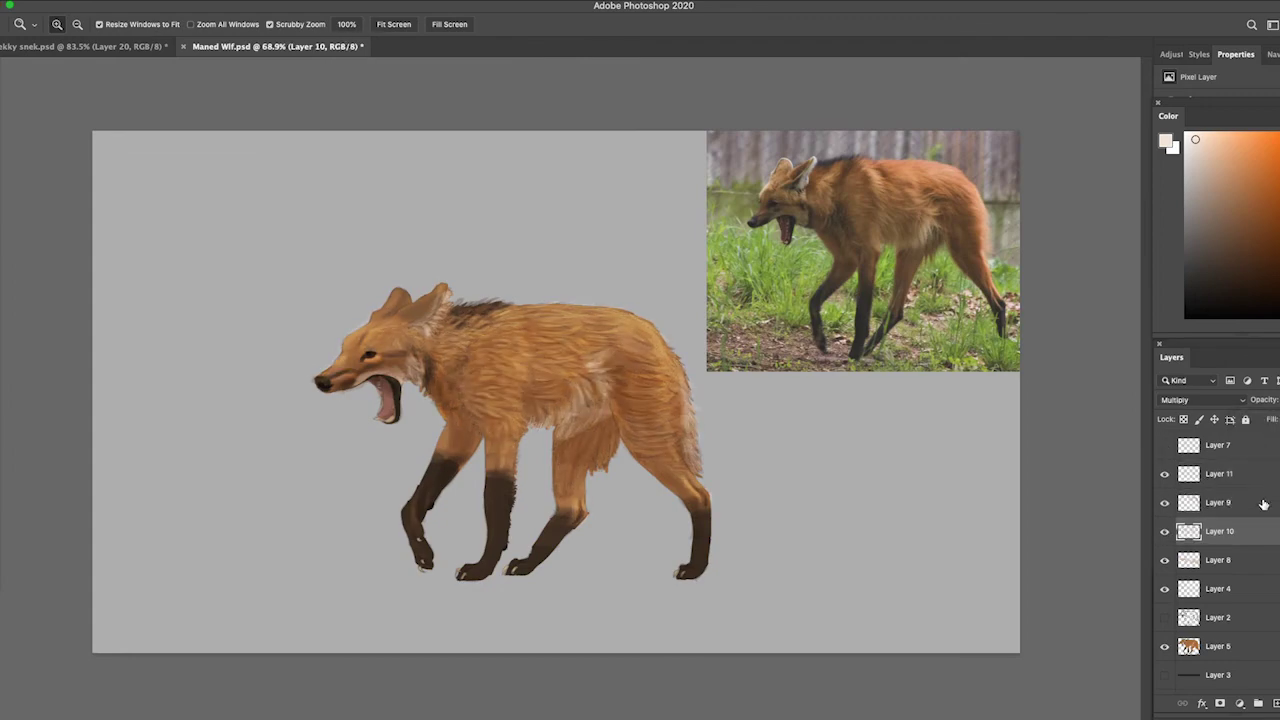
drag(470, 242, 515, 287)
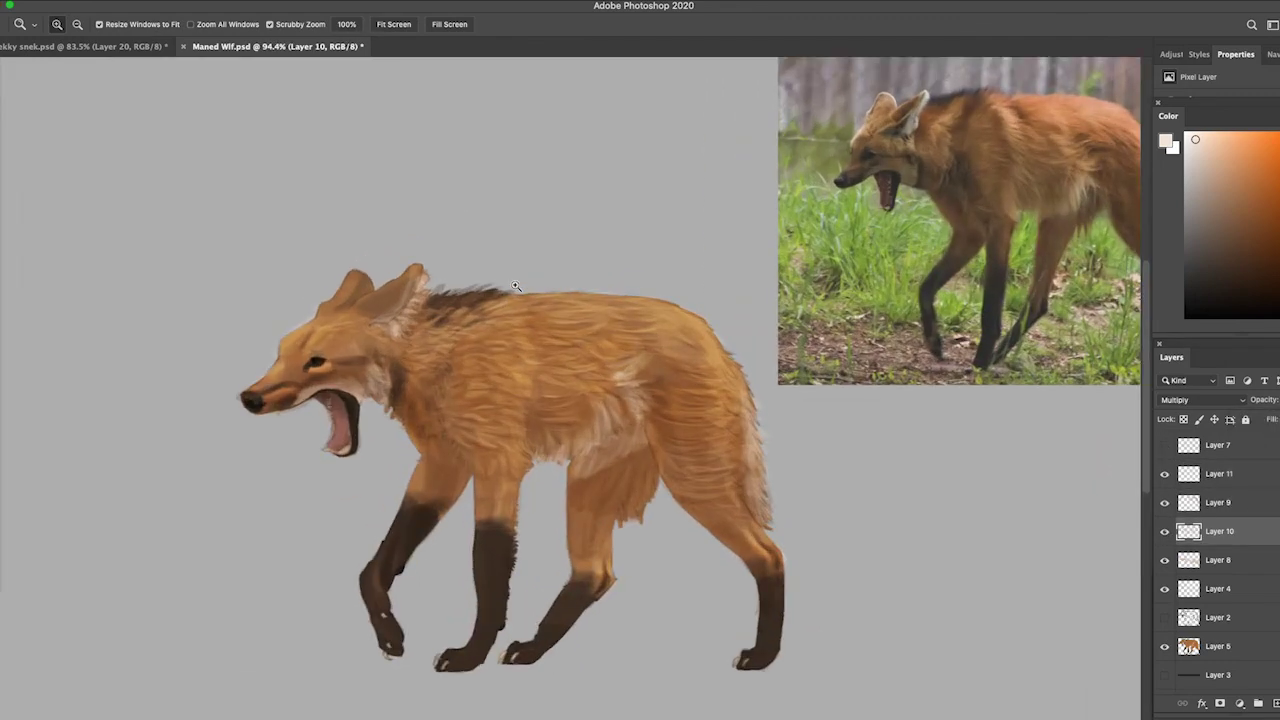
click(1219, 473)
mouse_move(1275, 400)
mouse_down()
mouse_move(1265, 442)
mouse_move(1252, 443)
mouse_up()
- Add a new Normal layer on top and set the brush to size 7 with 100% opacity and 98% flow
key(ctrl+0)
key(ctrl+1)
key(b)
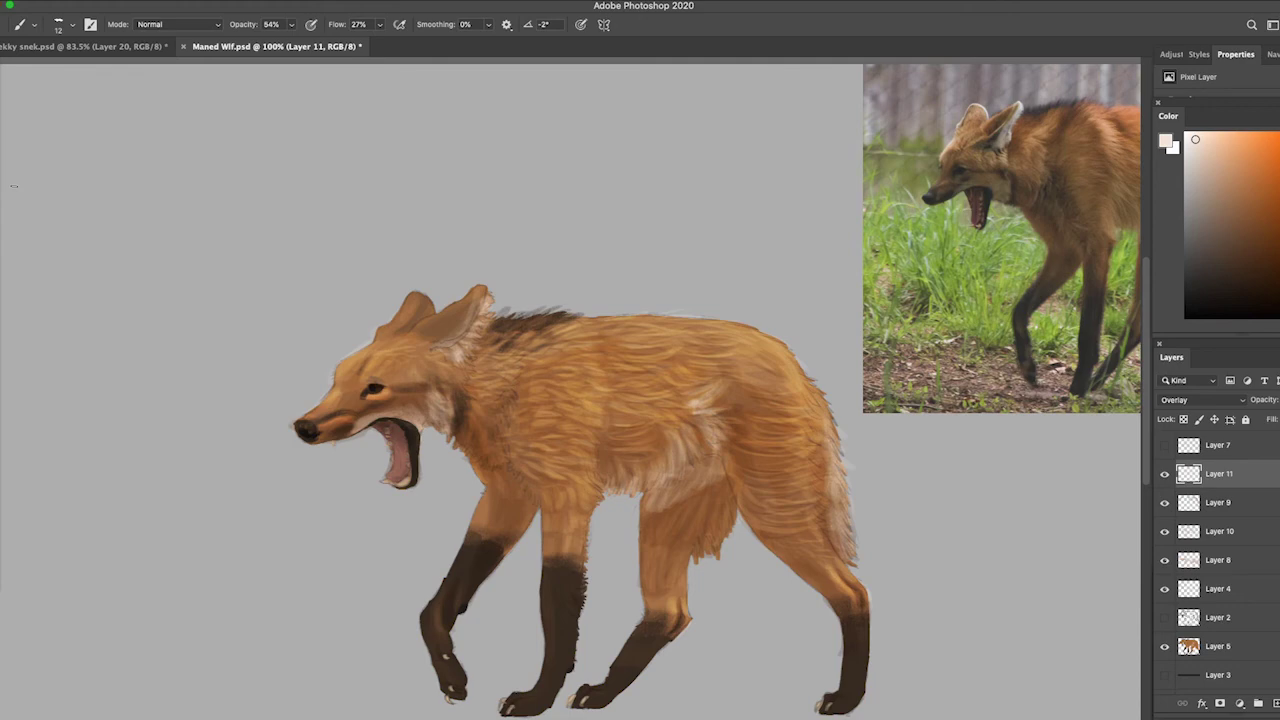
key(ctrl+shift+alt+n)
key(bracketleft)
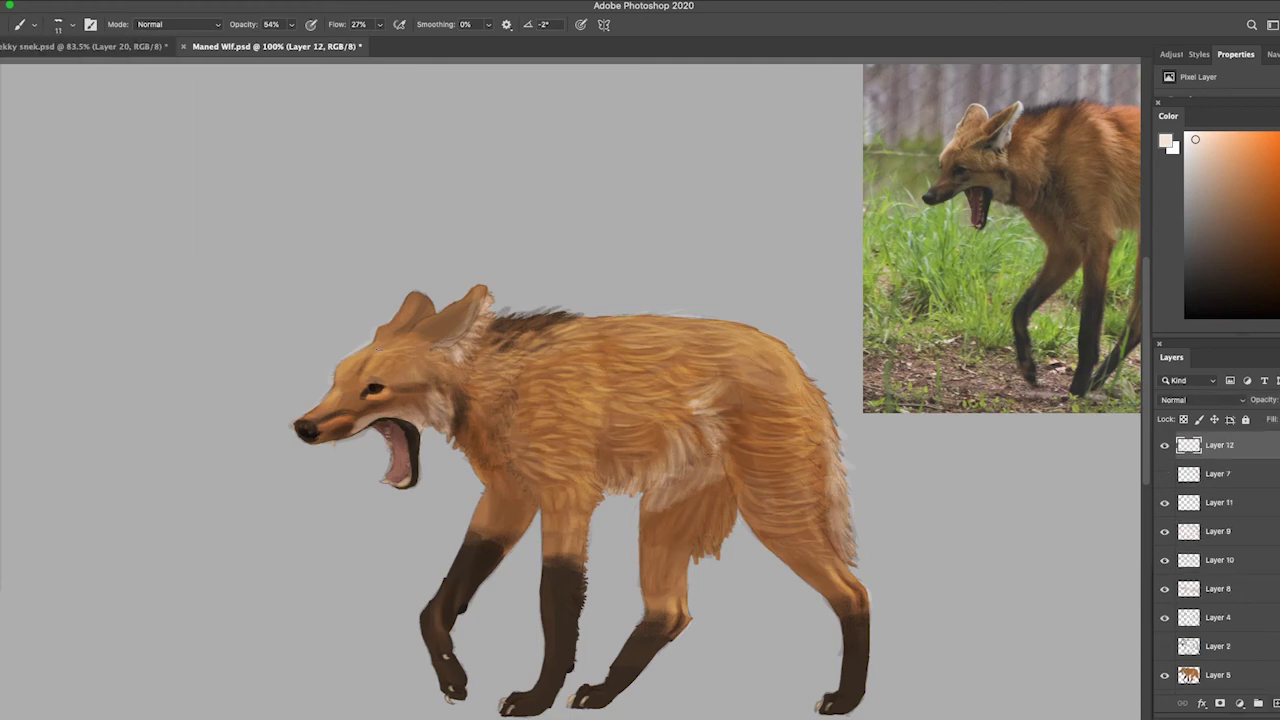
right_click(54, 65)
key(Escape)
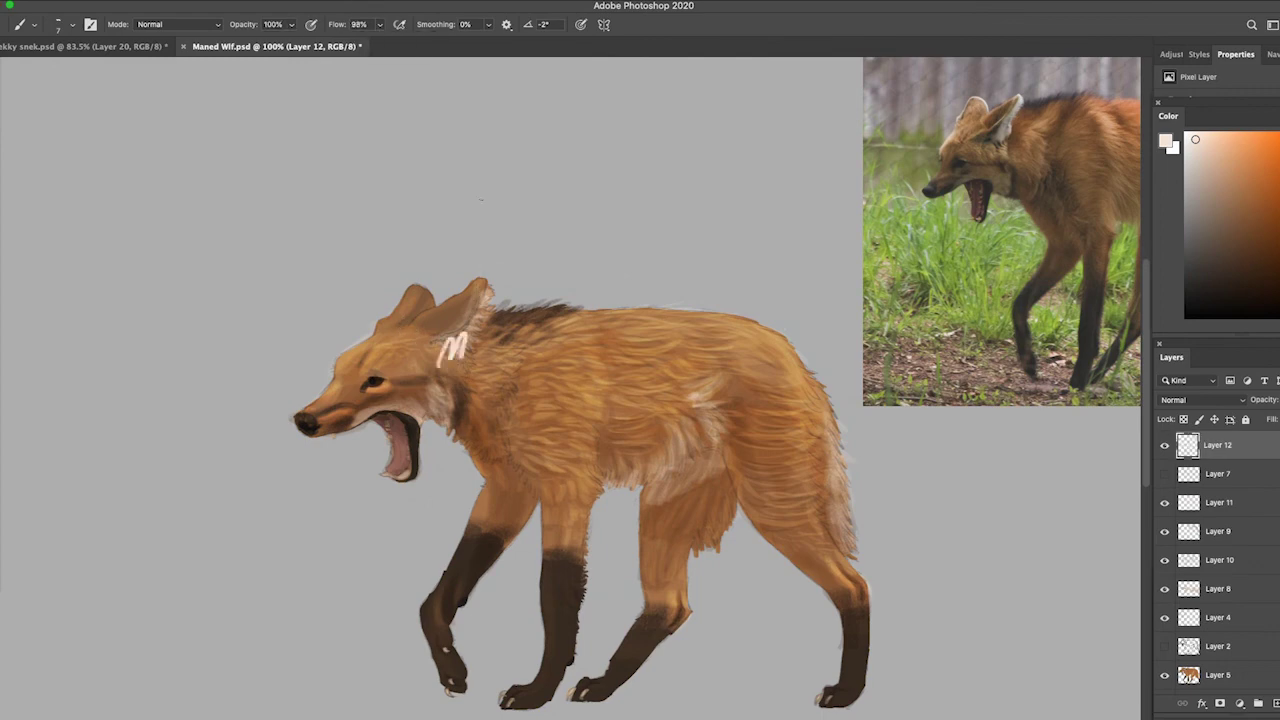
key(space)
drag(245, 251, 160, 296)
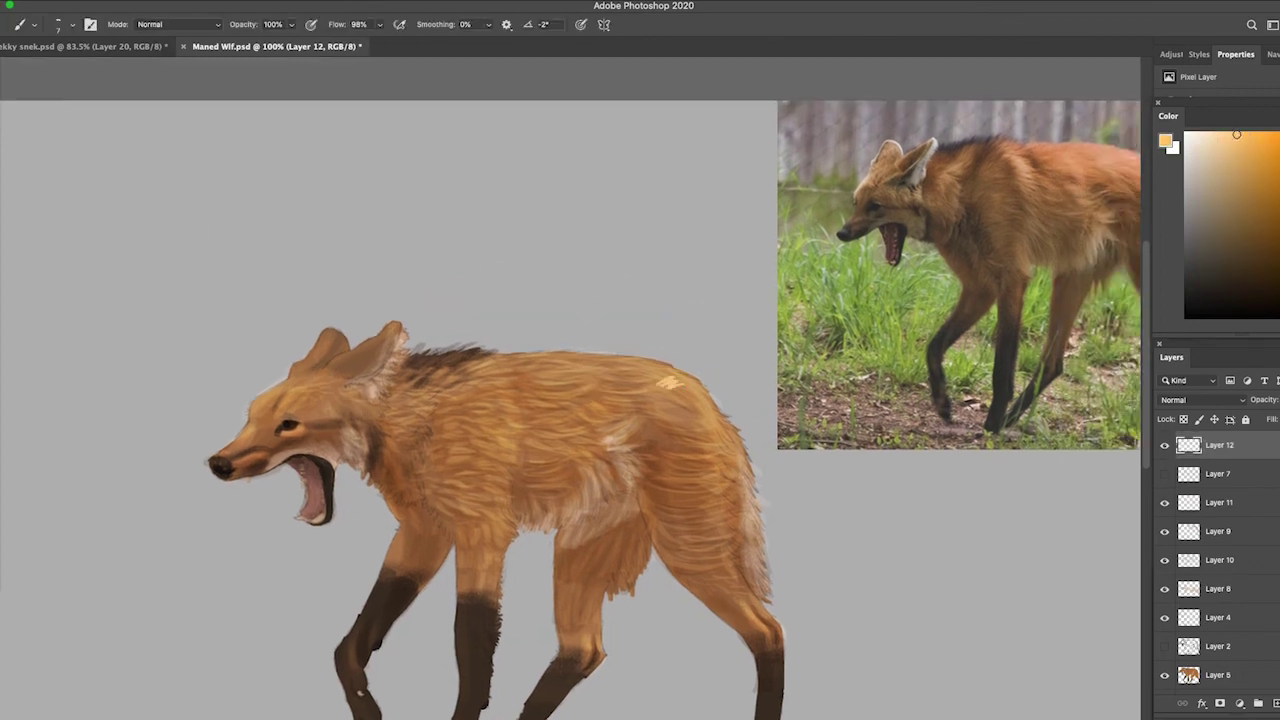
- Brush light yellow rim-light fur strokes along the rump, the back of the haunch and the top of the back
click(685, 382)
mouse_move(616, 352)
mouse_down()
mouse_move(704, 384)
mouse_move(758, 498)
mouse_up()
mouse_move(728, 424)
mouse_down()
mouse_move(750, 470)
mouse_move(734, 482)
mouse_up()
drag(688, 412, 702, 450)
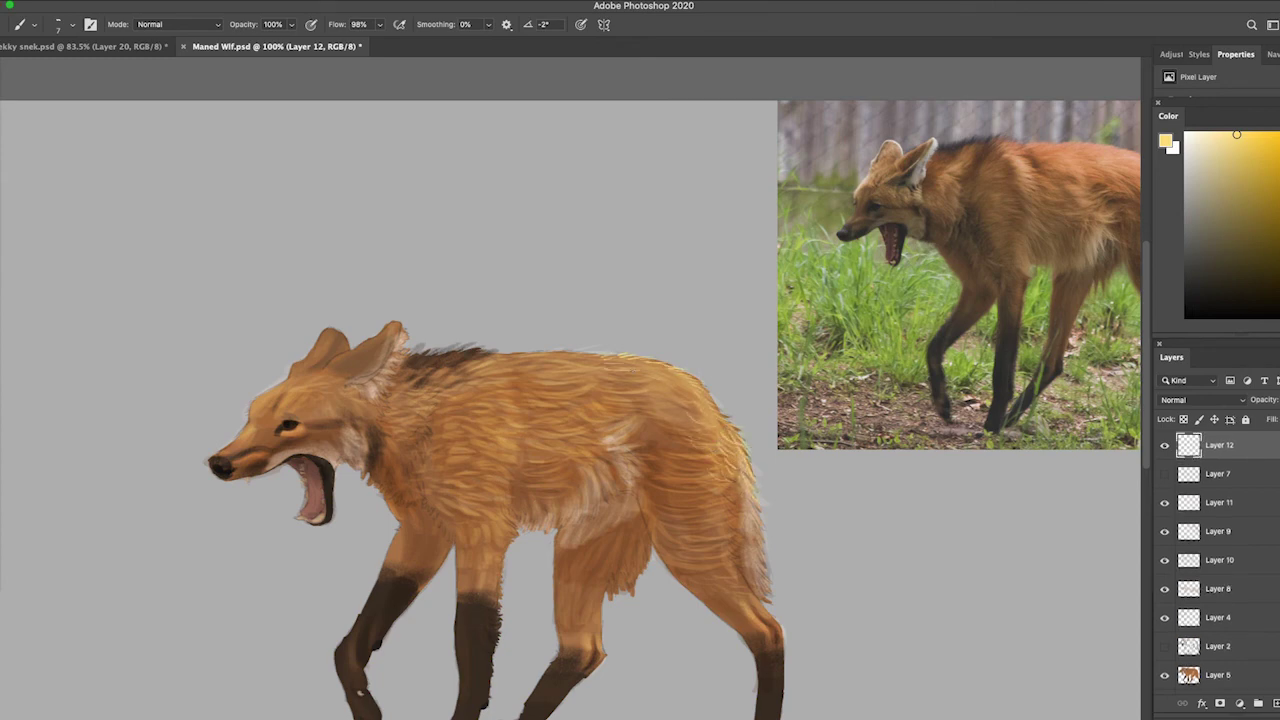
drag(666, 380, 682, 394)
drag(550, 350, 592, 386)
drag(526, 372, 560, 382)
- Add yellow rim-light strokes along the nape, both ears and the forehead, undoing unwanted strokes
drag(406, 348, 436, 366)
mouse_move(420, 352)
mouse_down()
mouse_move(500, 370)
mouse_move(462, 374)
mouse_up()
mouse_move(360, 328)
mouse_down()
mouse_move(394, 344)
mouse_move(348, 354)
mouse_move(402, 322)
mouse_up()
key(super+z)
key(super+z)
key(super+z)
key(super+z)
key(super+z)
key(super+z)
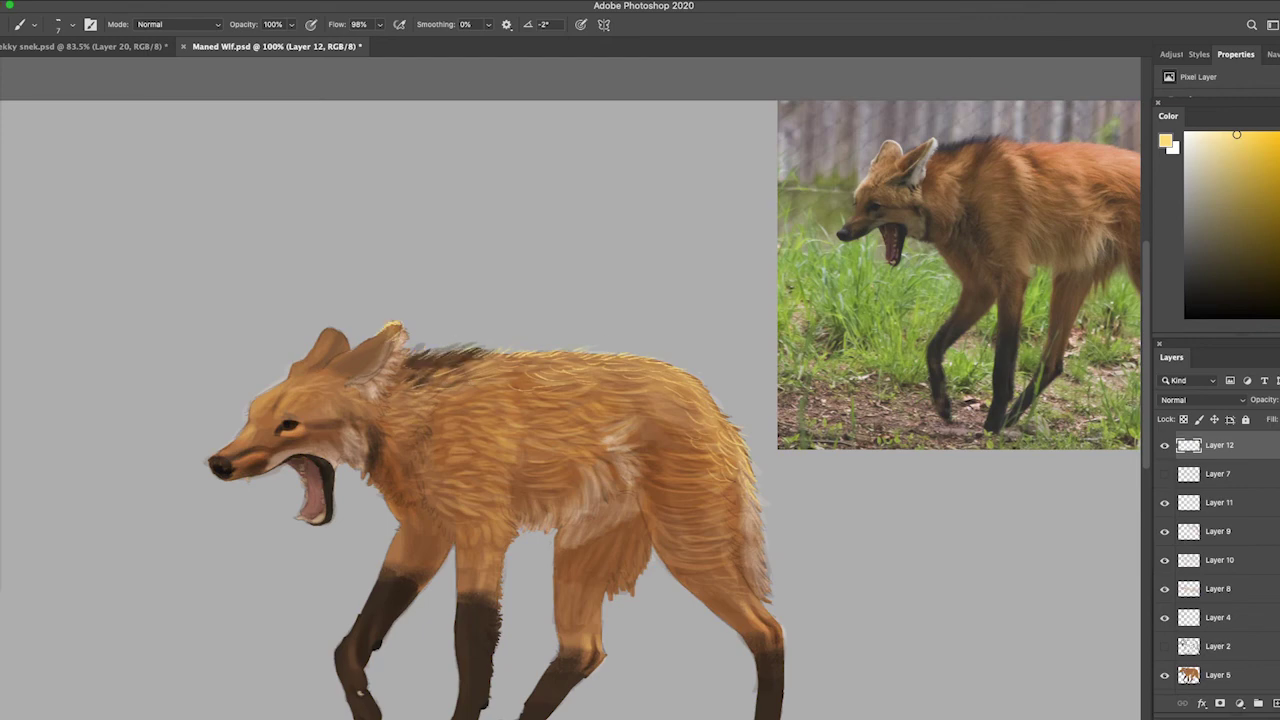
drag(326, 366, 360, 342)
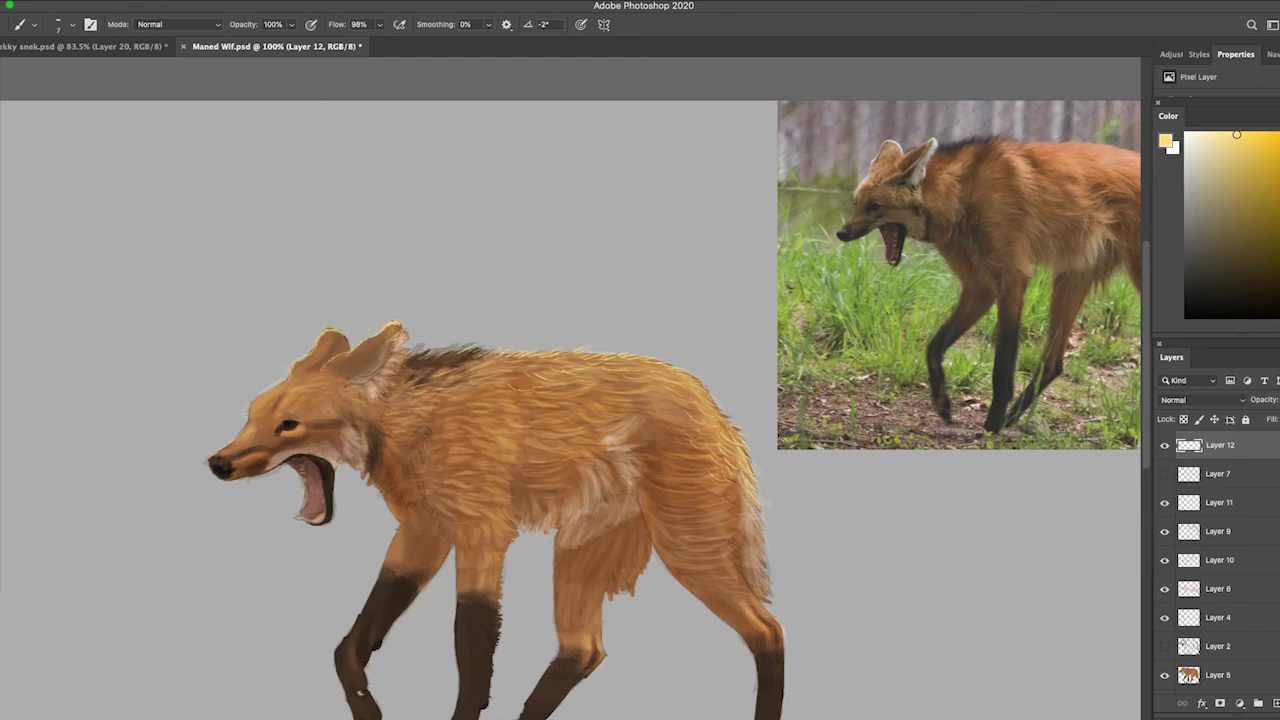
drag(252, 416, 288, 386)
- Choose a muted green and brush reflected-light fur strokes along the chest, belly and legs
drag(557, 120, 530, 120)
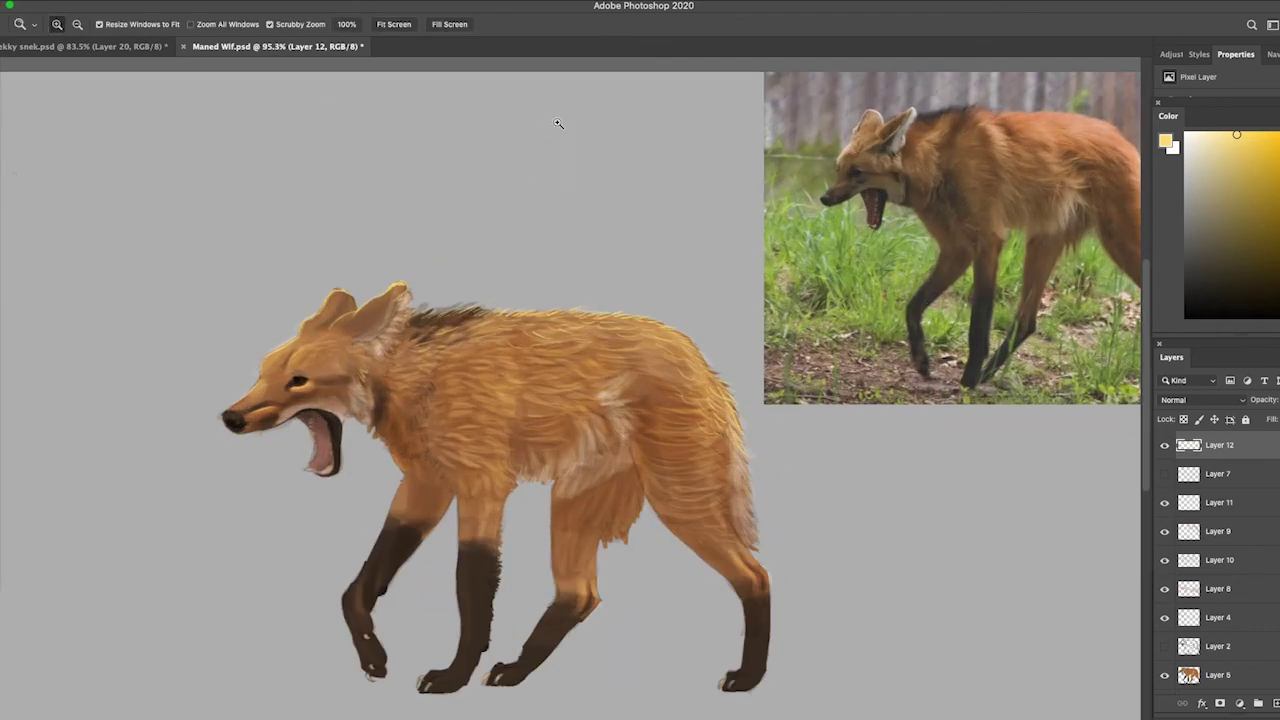
click(1207, 140)
drag(612, 445, 588, 362)
key(ctrl+z)
click(1215, 185)
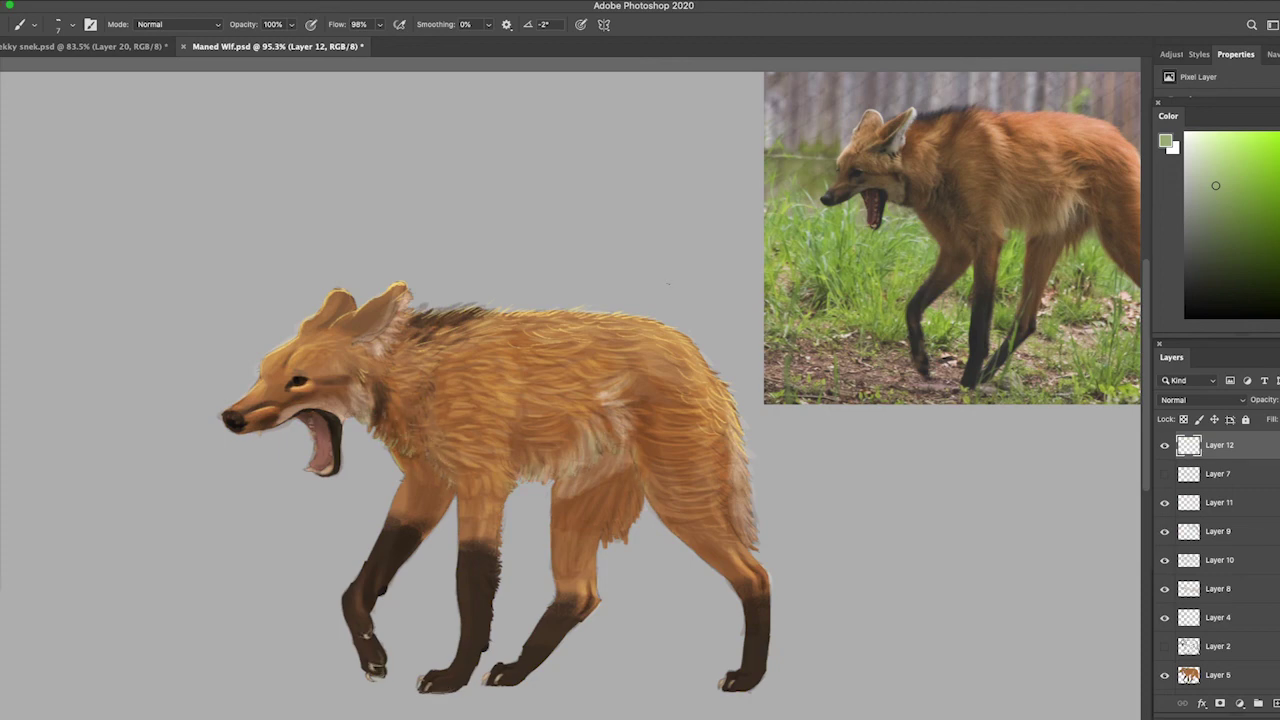
drag(440, 450, 425, 442)
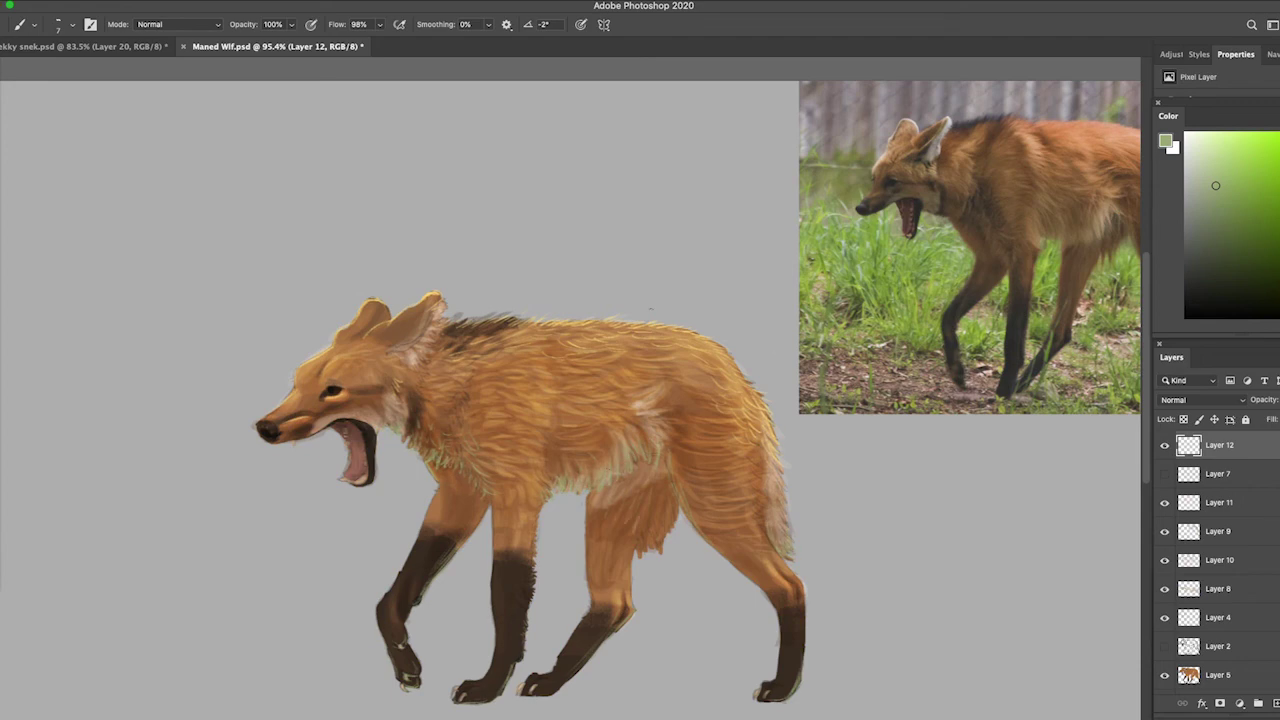
- Resample the muted green and add reflected-light strokes under the muzzle and along the lower jaw
drag(268, 372, 330, 372)
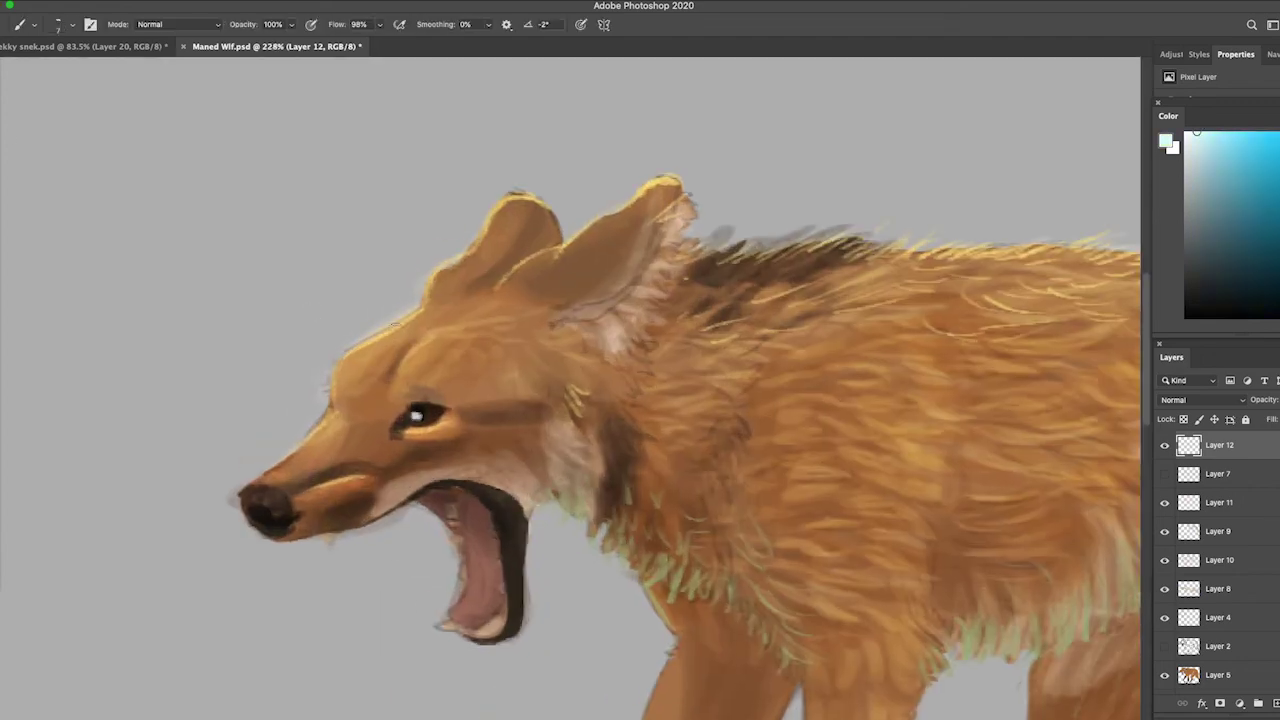
alt+click(657, 572)
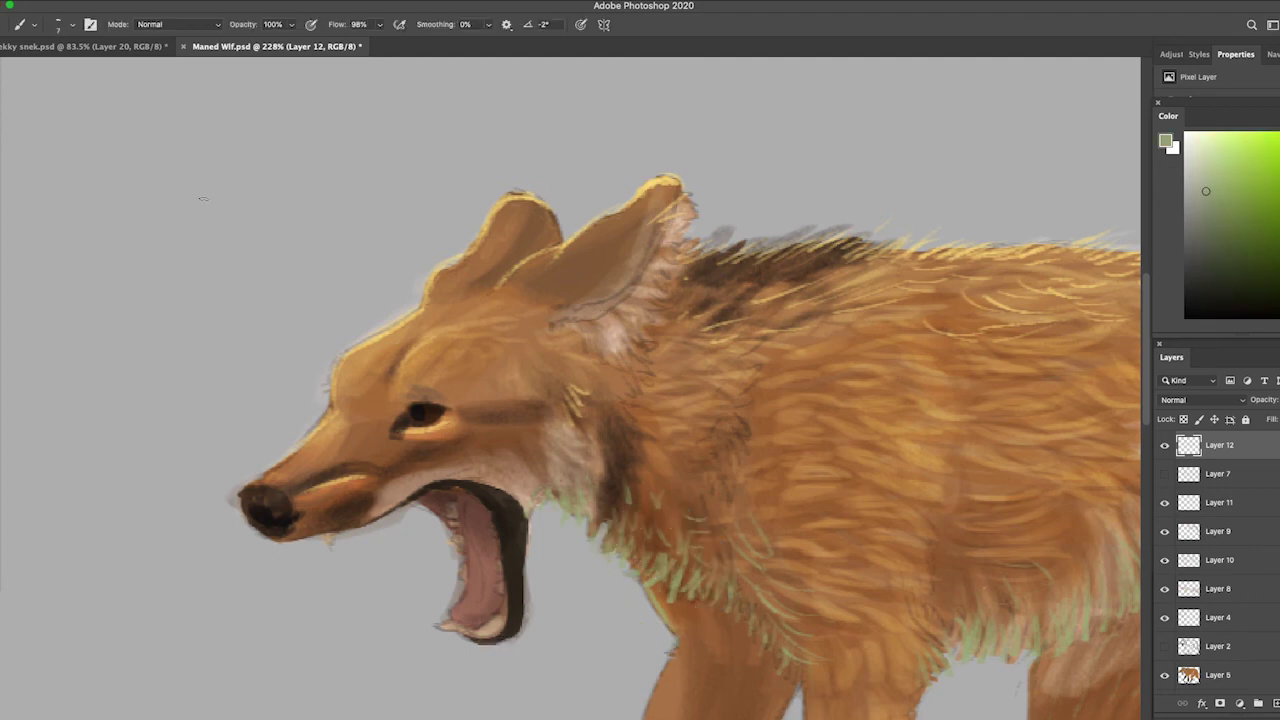
drag(570, 124, 520, 124)
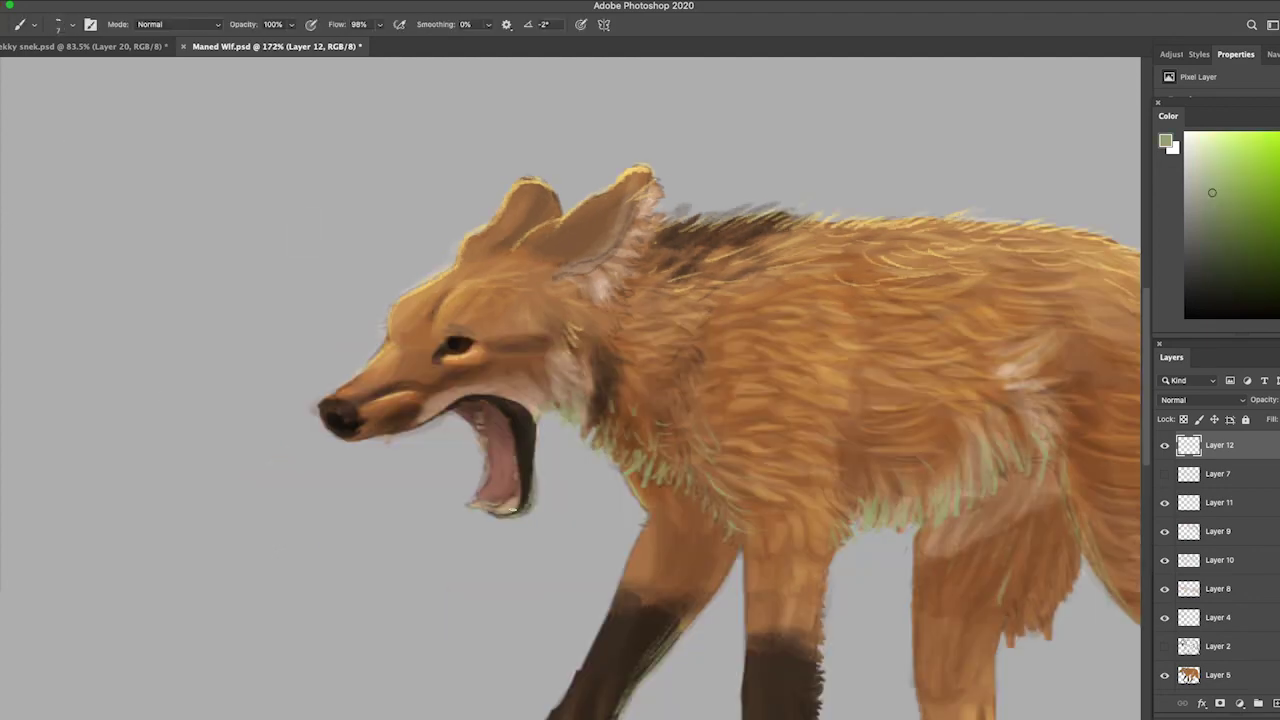
mouse_move(423, 412)
mouse_down()
mouse_move(340, 436)
mouse_move(439, 423)
mouse_up()
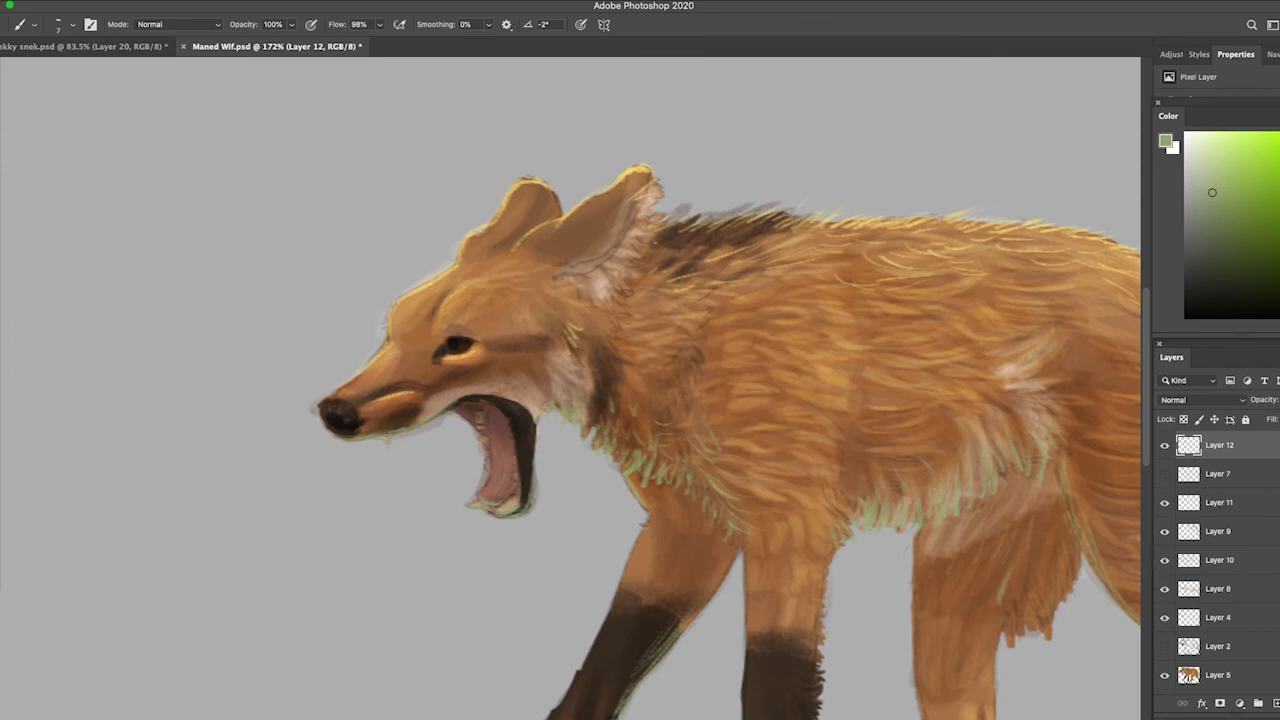
- Choose a very light blue and brush a highlight stroke on the wolf's nose
key(ctrl+0)
key(ctrl+plus)
key(ctrl+plus)
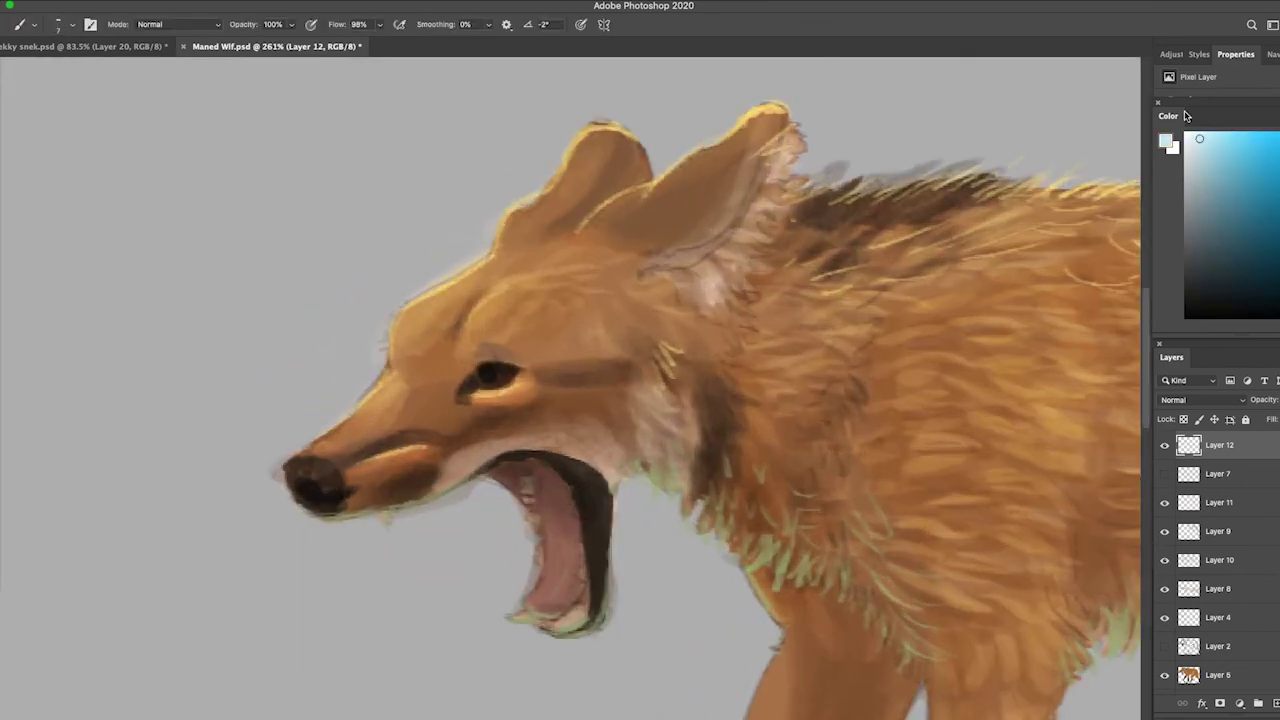
mouse_move(308, 486)
mouse_down()
mouse_move(292, 468)
mouse_move(330, 470)
mouse_move(283, 463)
mouse_move(258, 380)
mouse_up()
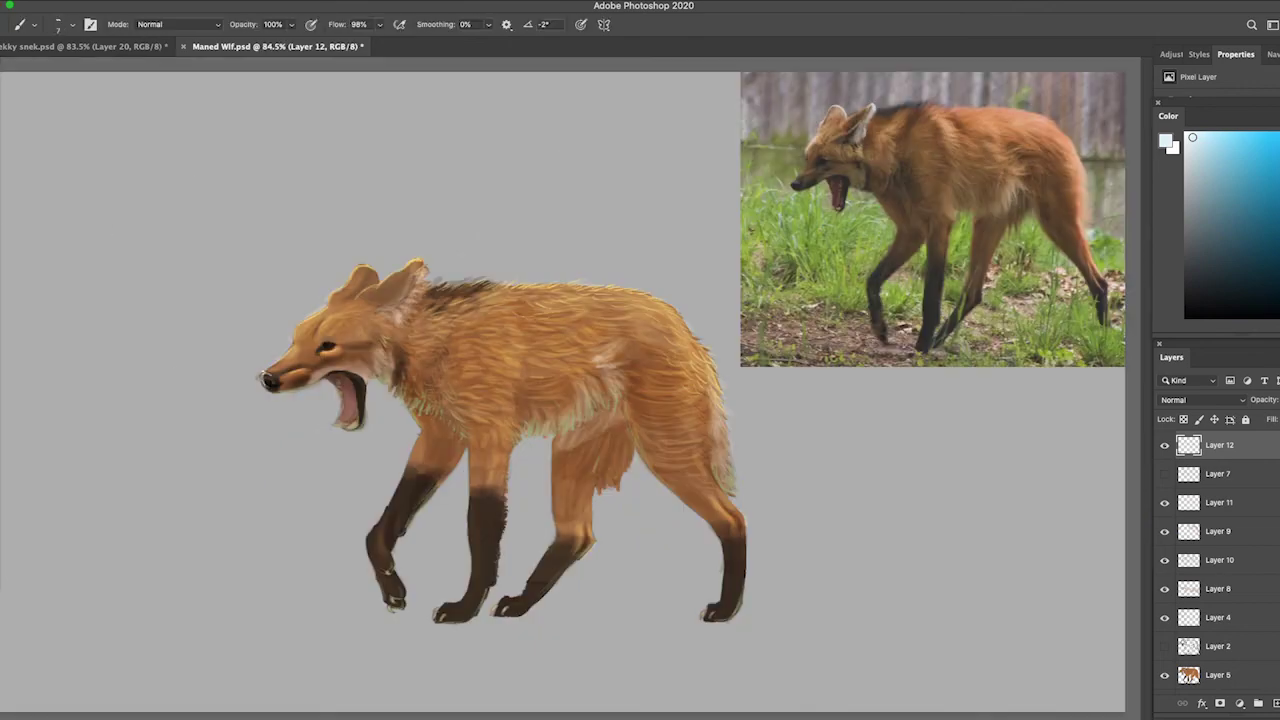
drag(410, 208, 470, 208)
- On a new layer, brush soft pale-blue highlights on the nose, eye and dark lip edge at 17% opacity and 35% flow
key(ctrl+shift+alt+n)
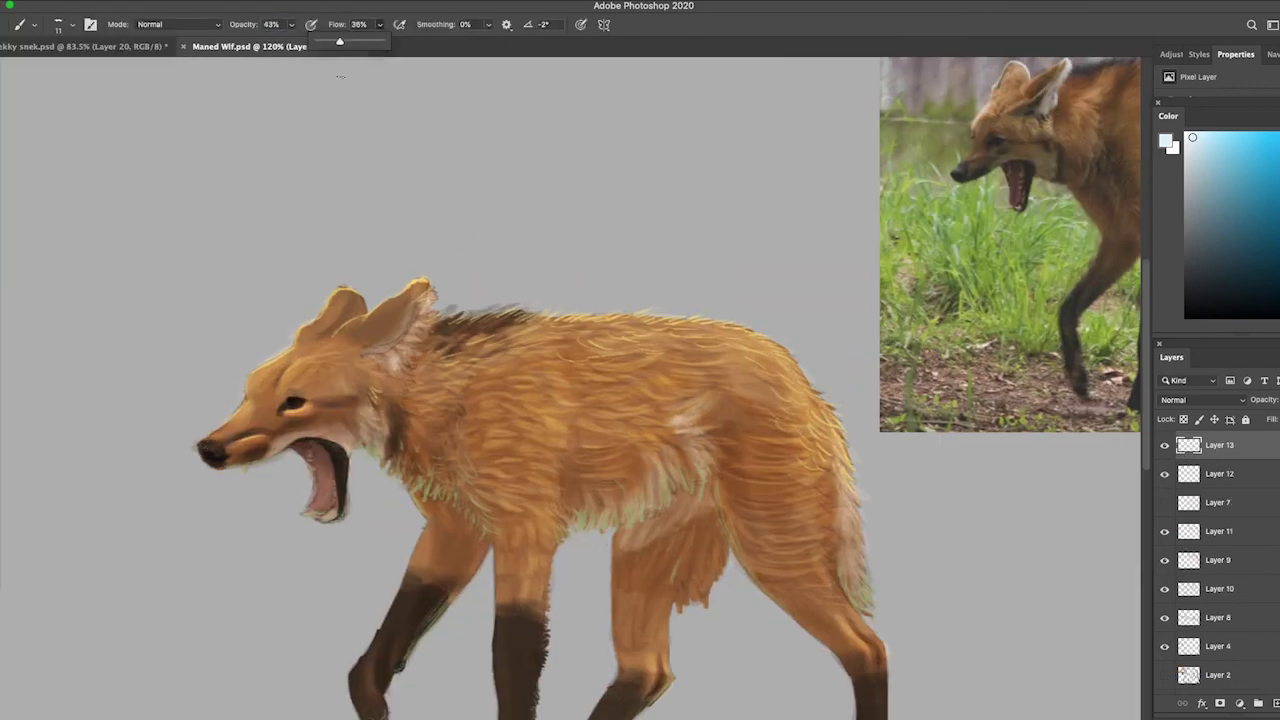
key(1)
key(7)
mouse_move(210, 450)
mouse_down()
mouse_move(160, 450)
mouse_move(280, 450)
mouse_up()
drag(327, 519, 485, 479)
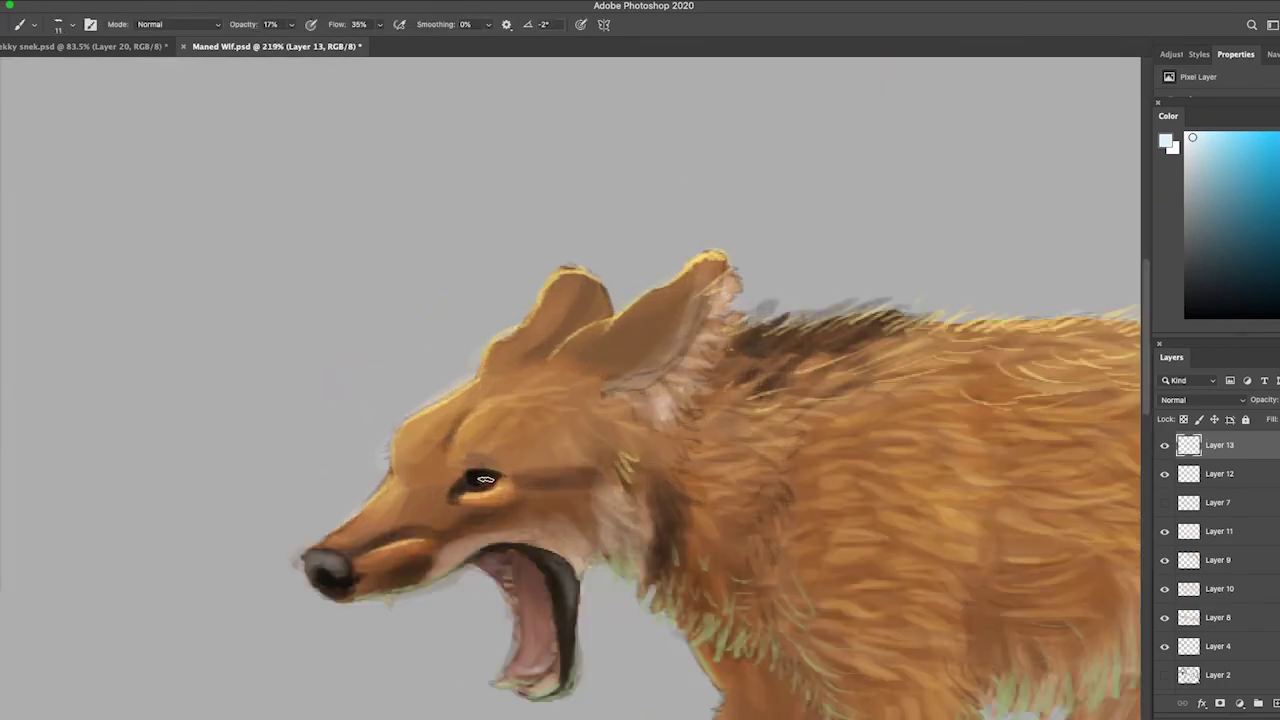
drag(600, 540, 700, 540)
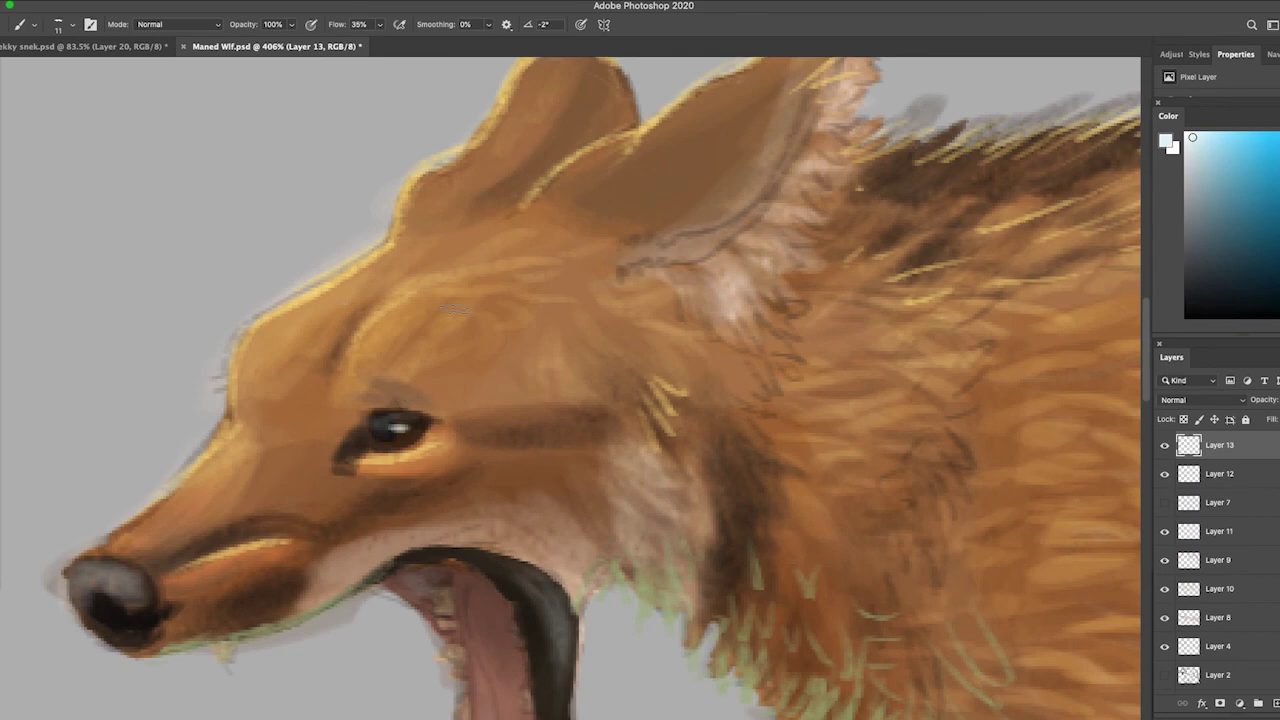
drag(400, 410, 2, 177)
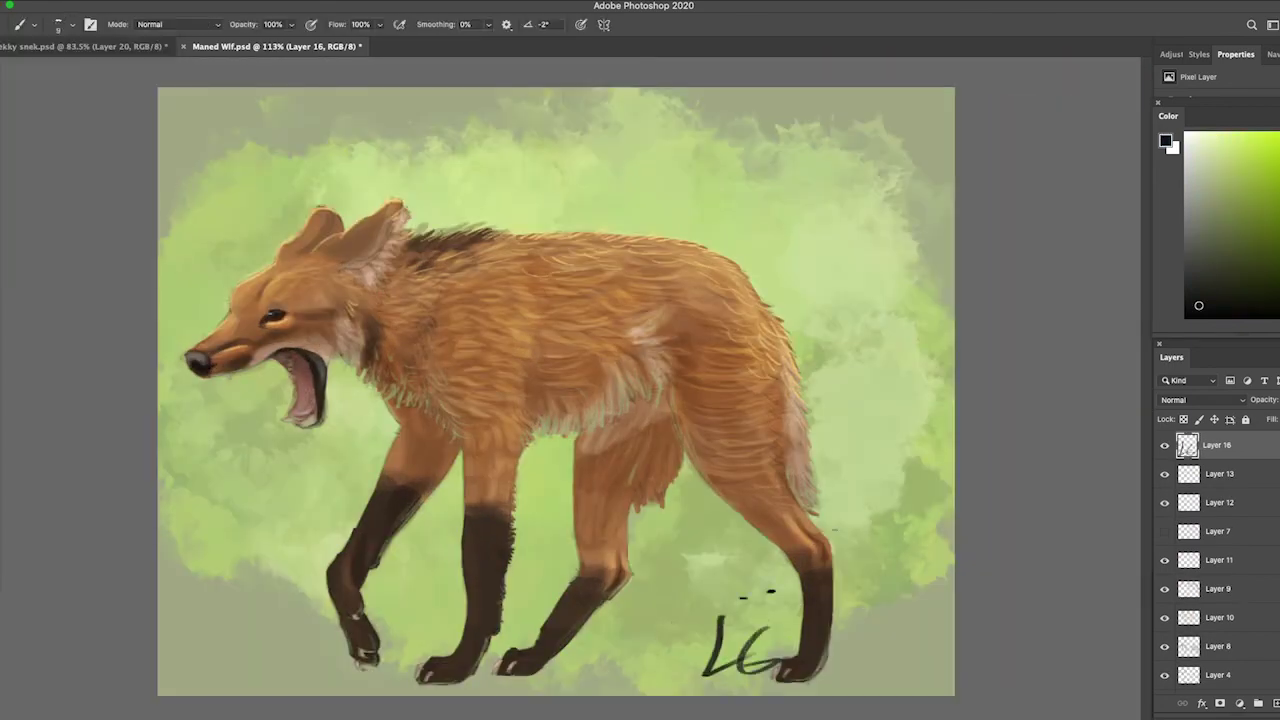
- Group the signature layer, and slightly enlarge and rotate the signature beside the hind paw
key(ctrl+g)
key(ctrl+t)
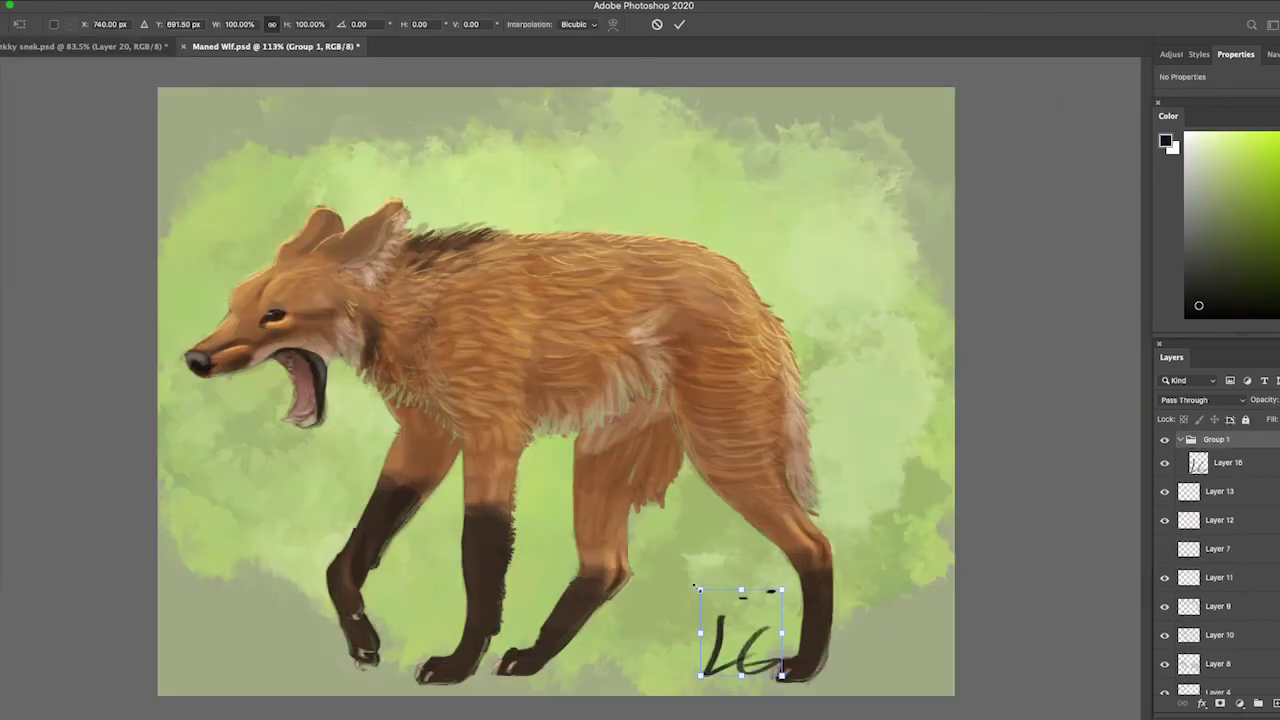
drag(697, 589, 678, 572)
key(Return)
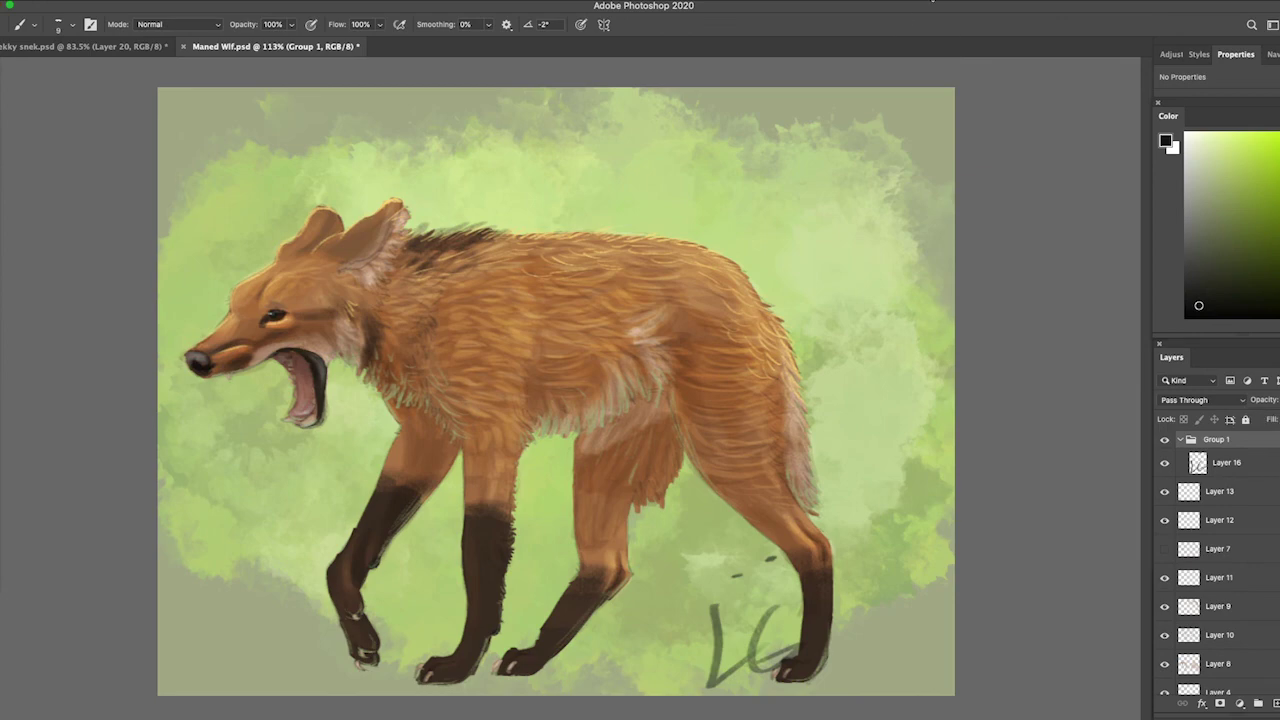
- Look through the fur layers from Layer 12 down to Layer 10, and ungroup the signature layer
click(1194, 521)
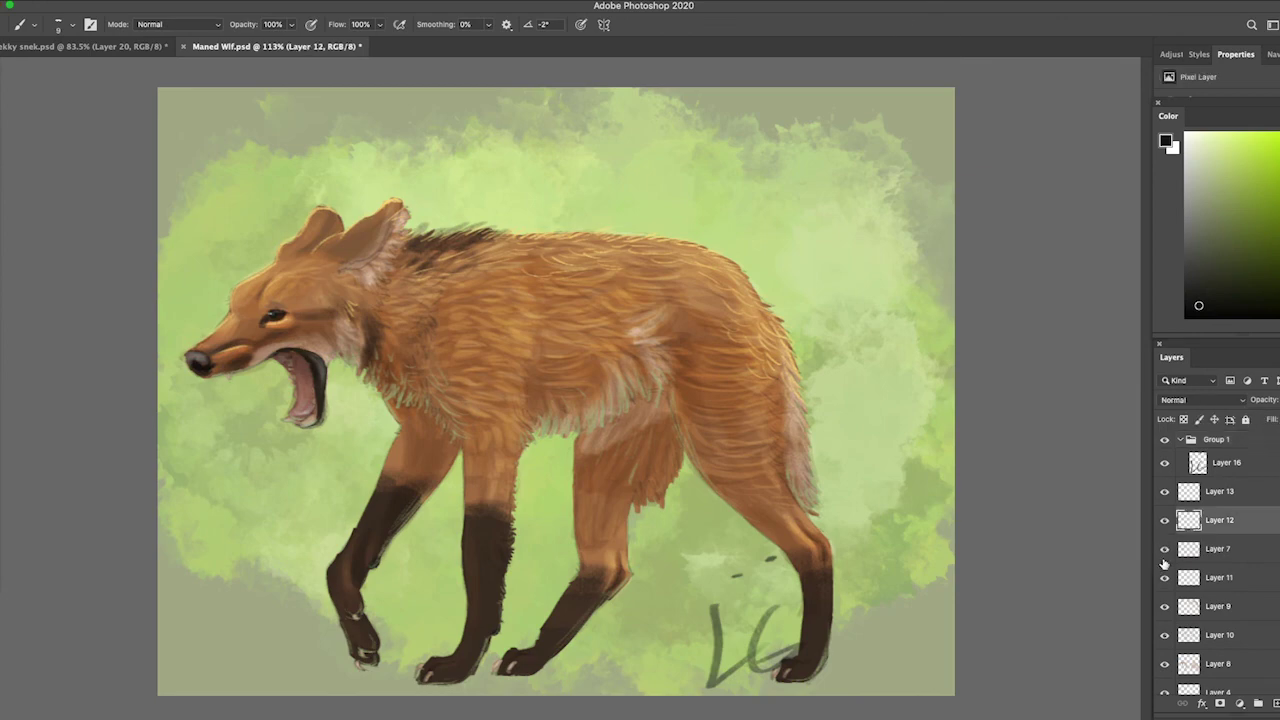
click(1192, 577)
key(alt+bracketleft)
key(alt+bracketleft)
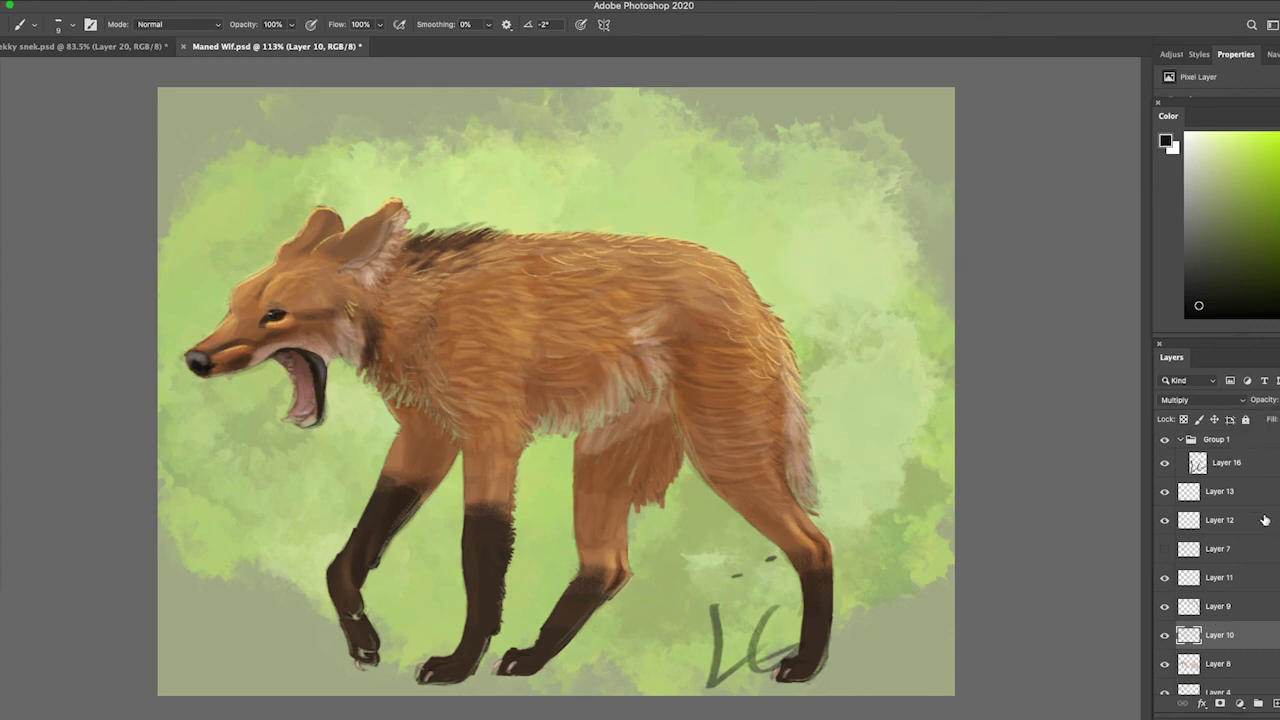
key(alt+period)
key(ctrl+shift+g)
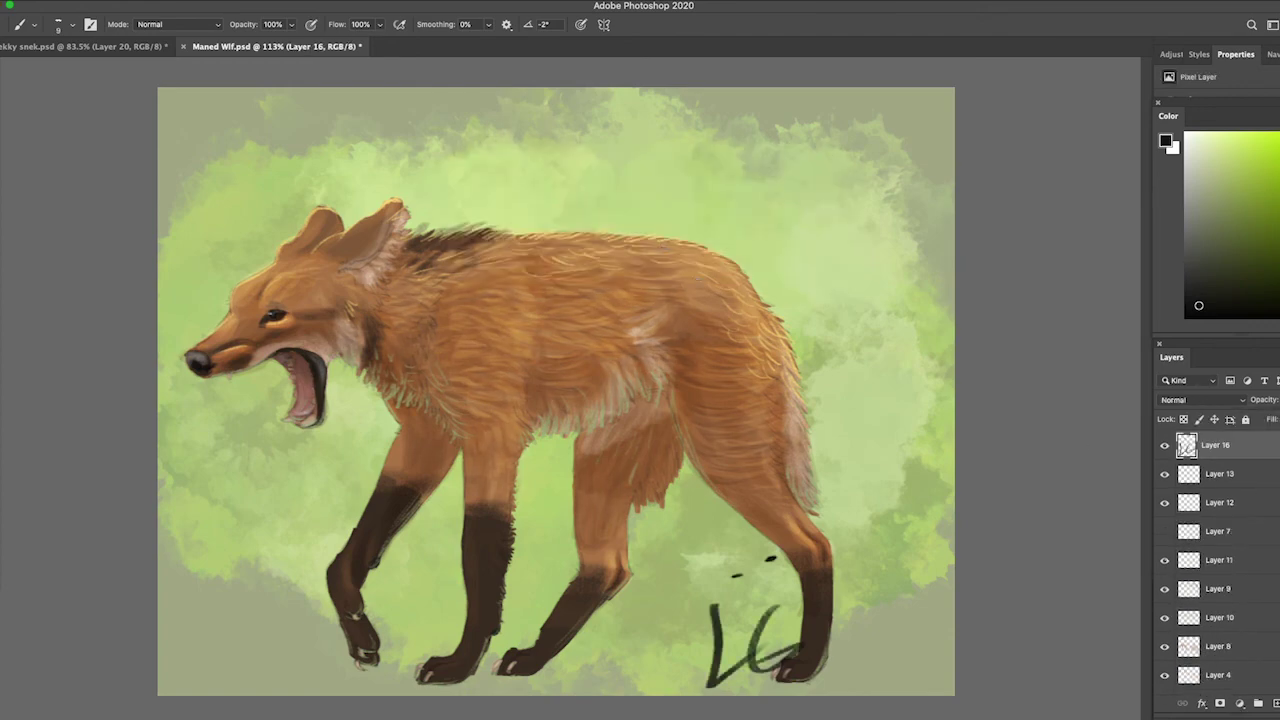